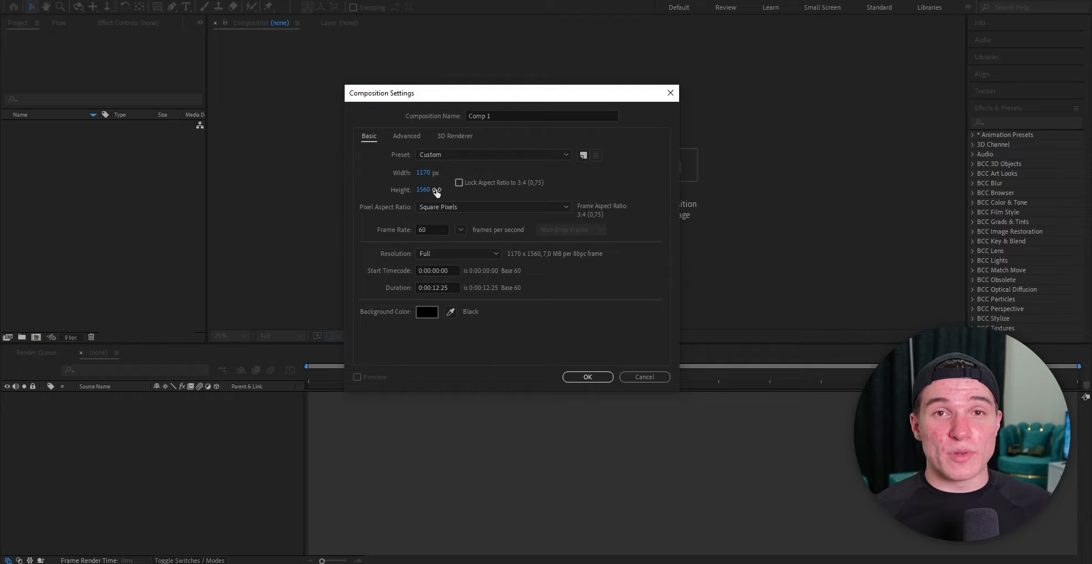
# Step: Create the new composition with a duration of 0:00:35:00
pyautogui.click(447, 282)
pyautogui.write('3500')
pyautogui.press('Tab')
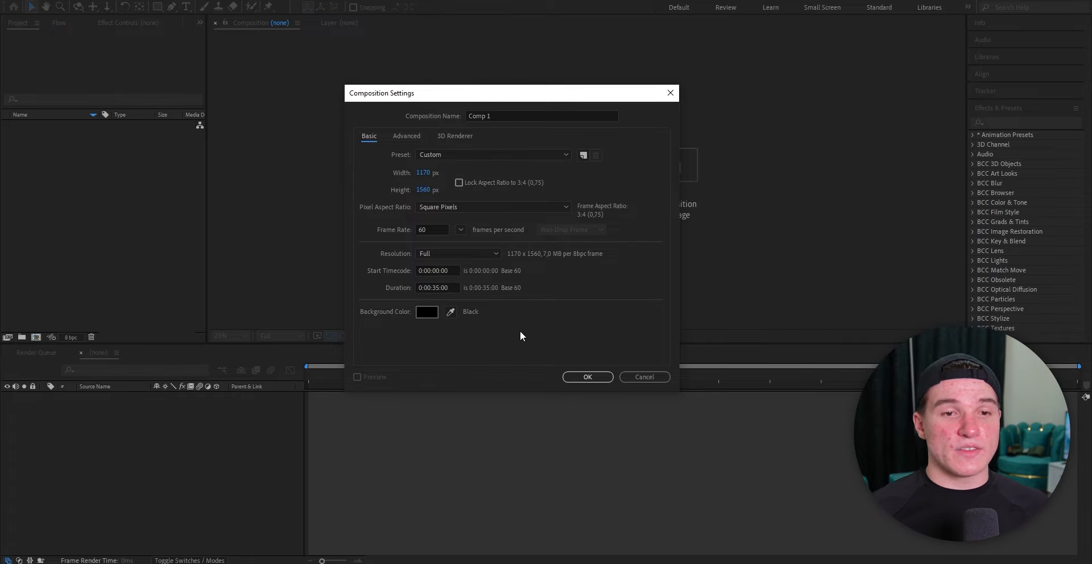
pyautogui.click(592, 380)
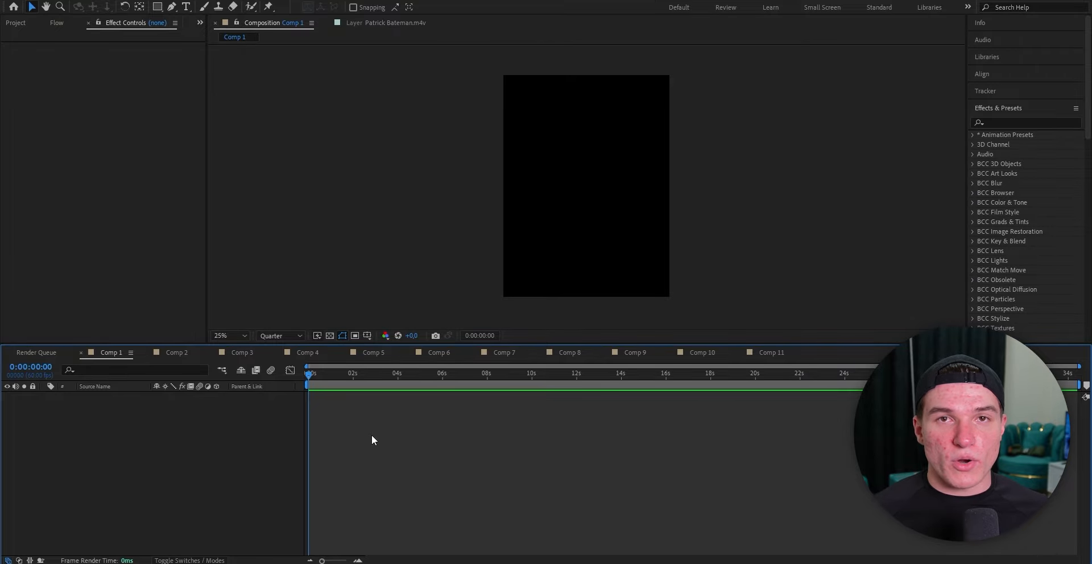
# Step: Import the video clip and Sound.mp3 and place both in the Comp 1 timeline, with the video above the sound
pyautogui.click(9, 1)
pyautogui.moveTo(173, 143)
pyautogui.click(216, 141)
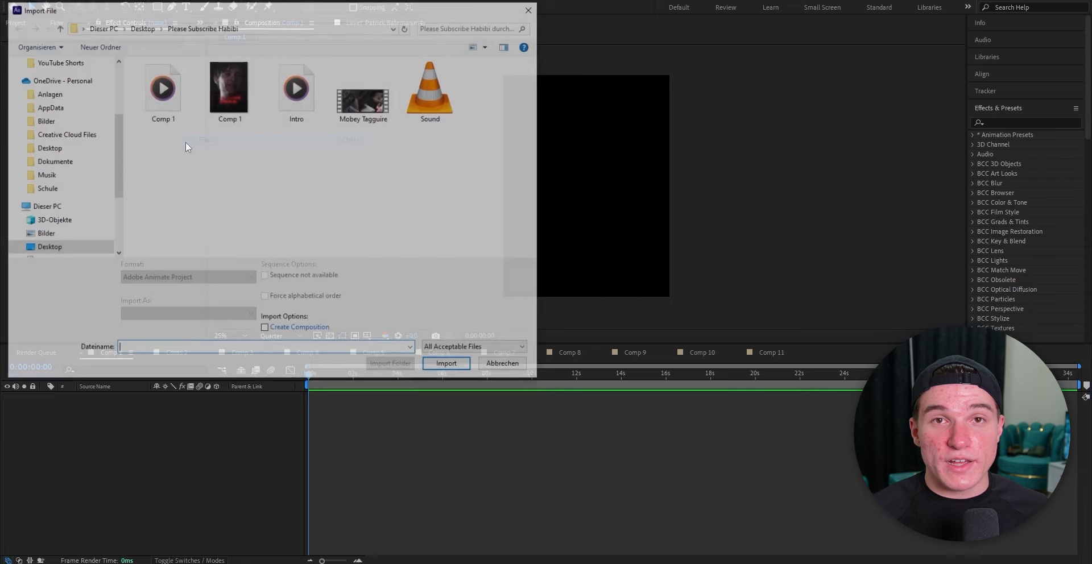
pyautogui.moveTo(219, 159); pyautogui.dragTo(171, 74)
pyautogui.click(441, 365)
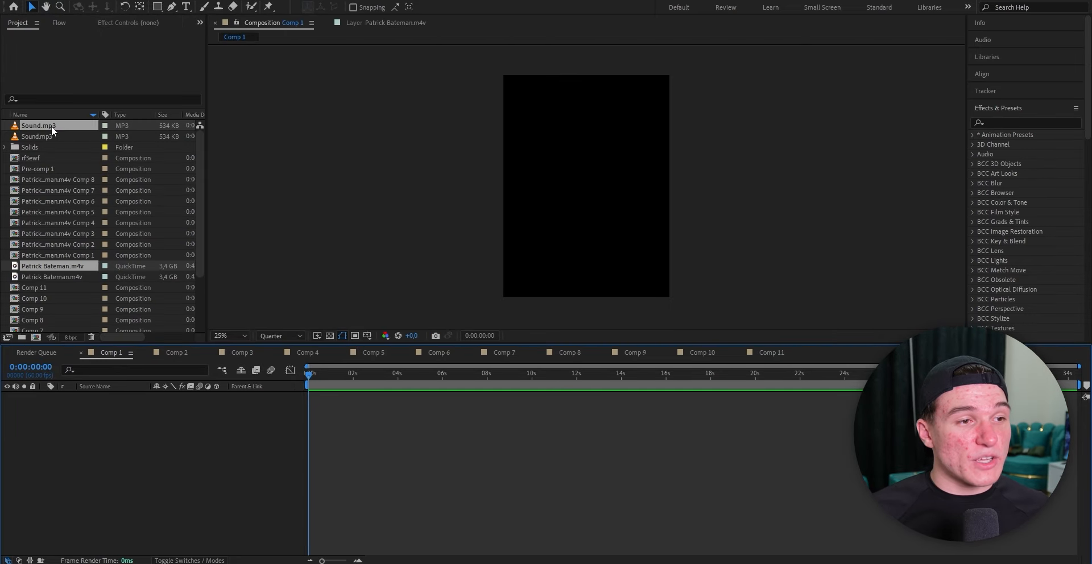
pyautogui.moveTo(52, 125); pyautogui.dragTo(429, 408)
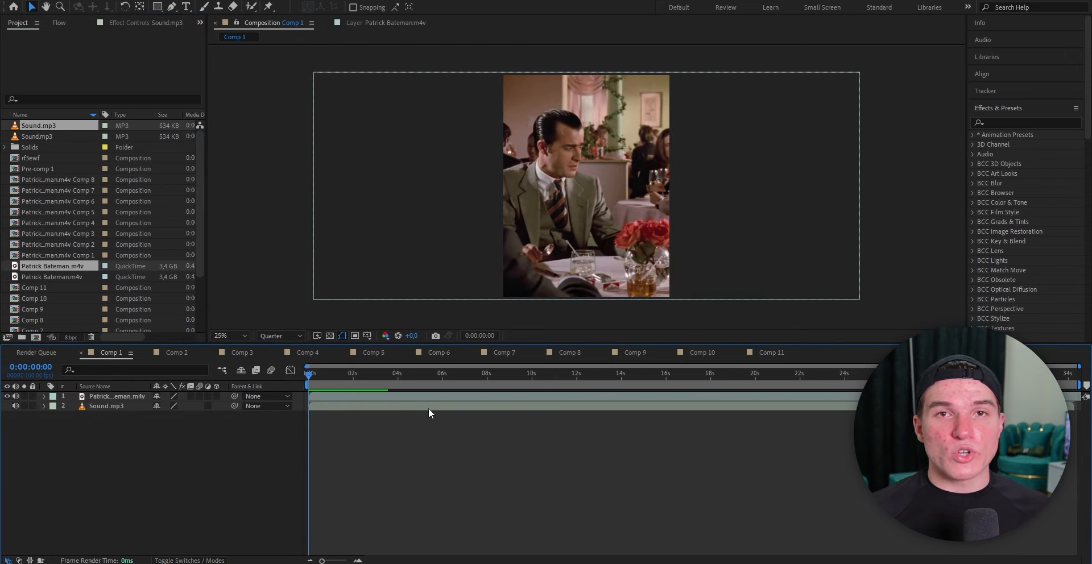
# Step: Open the composition settings of Comp 1
pyautogui.rightClick(271, 238)
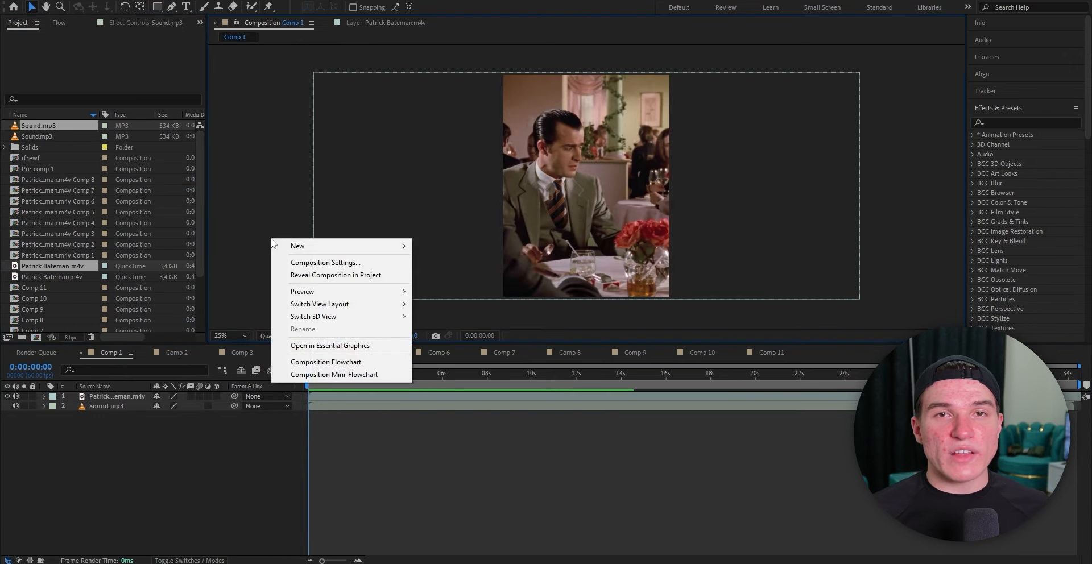
pyautogui.click(300, 263)
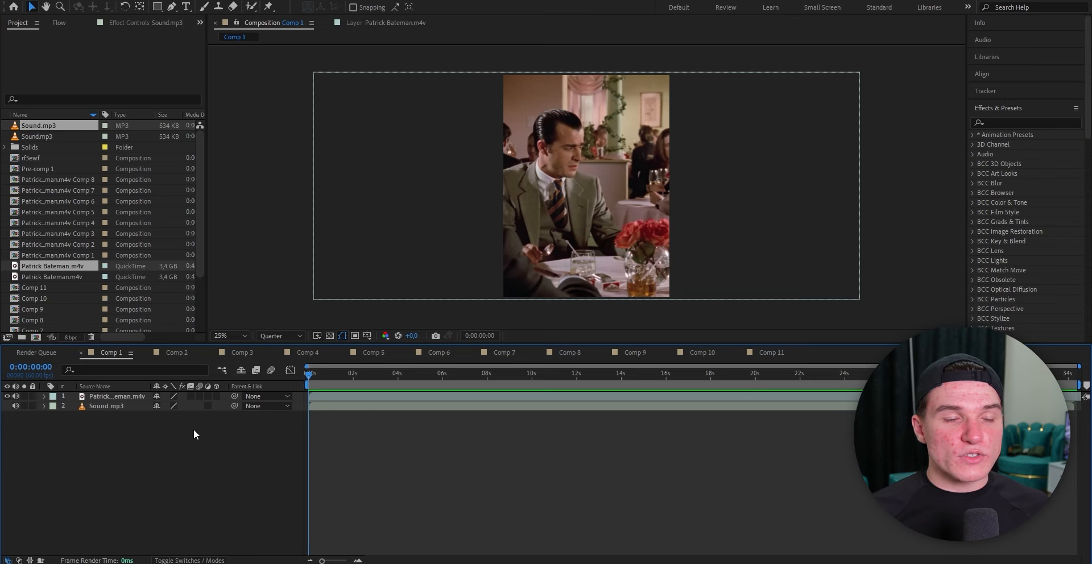
# Step: Convert the audio of the Sound.mp3 layer to keyframes
pyautogui.rightClick(546, 404)
pyautogui.moveTo(590, 248)
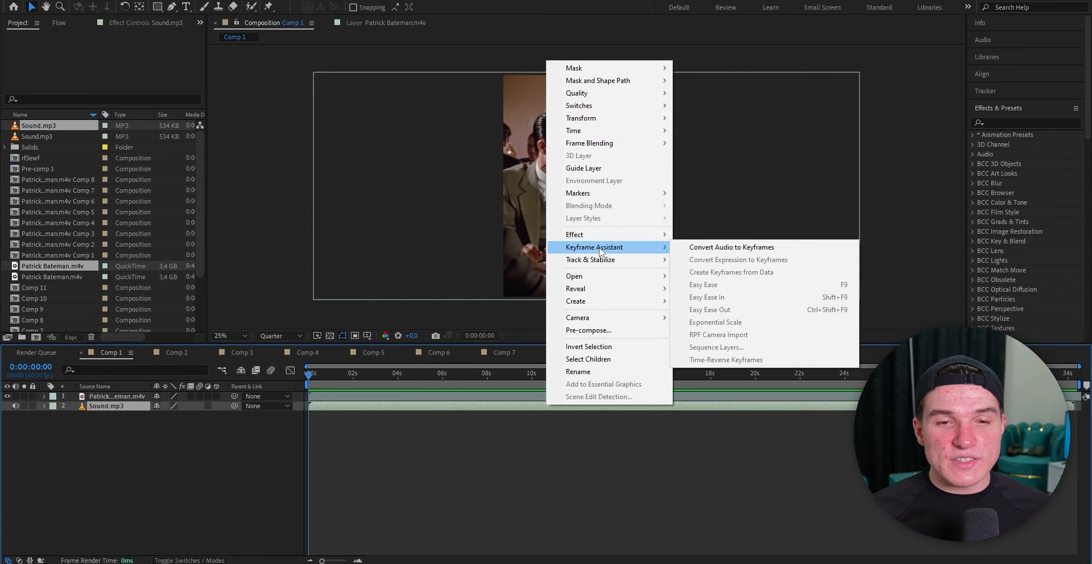
pyautogui.click(725, 249)
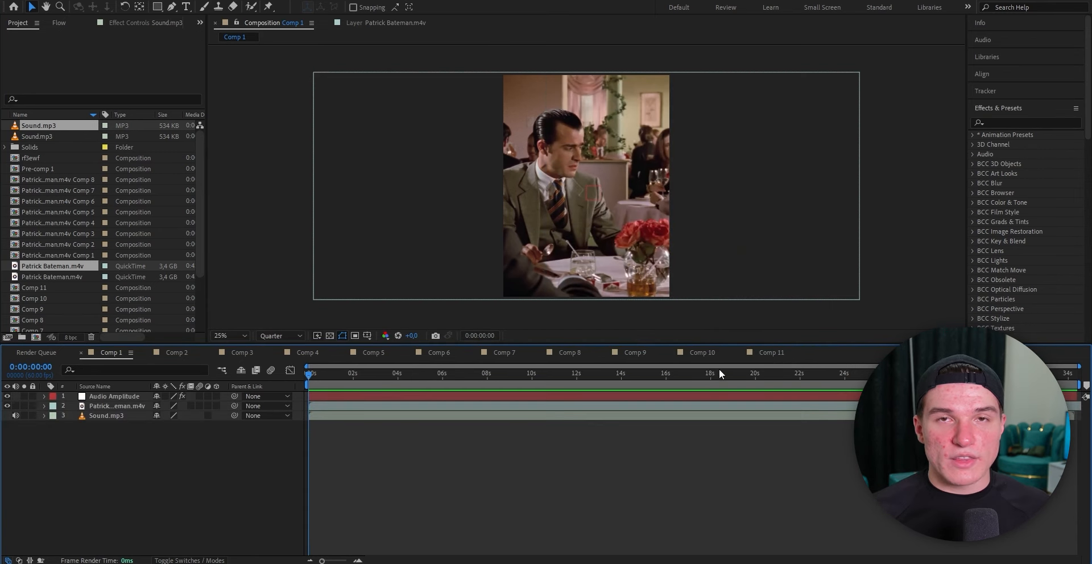
# Step: Reveal the Audio Amplitude layer's keyframes and display the Both Channels slider curve in the Graph Editor
pyautogui.click(717, 392)
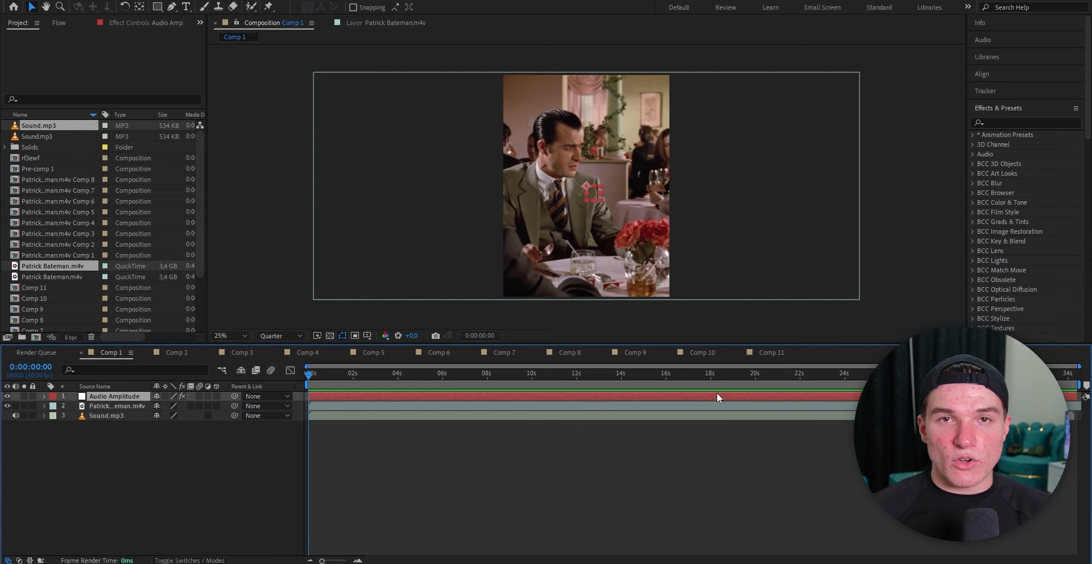
pyautogui.press('u')
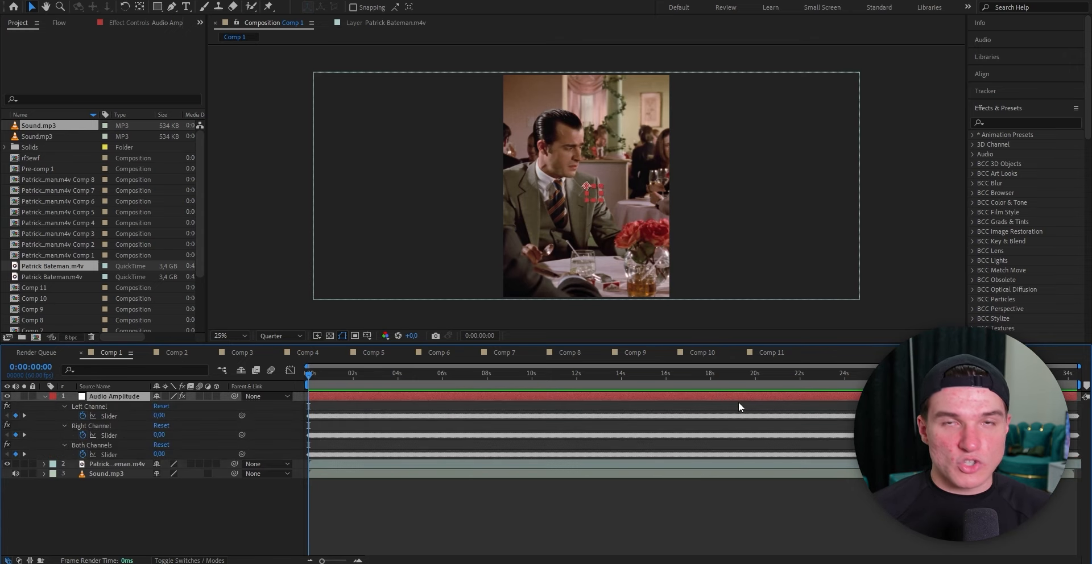
pyautogui.click(121, 455)
pyautogui.click(290, 370)
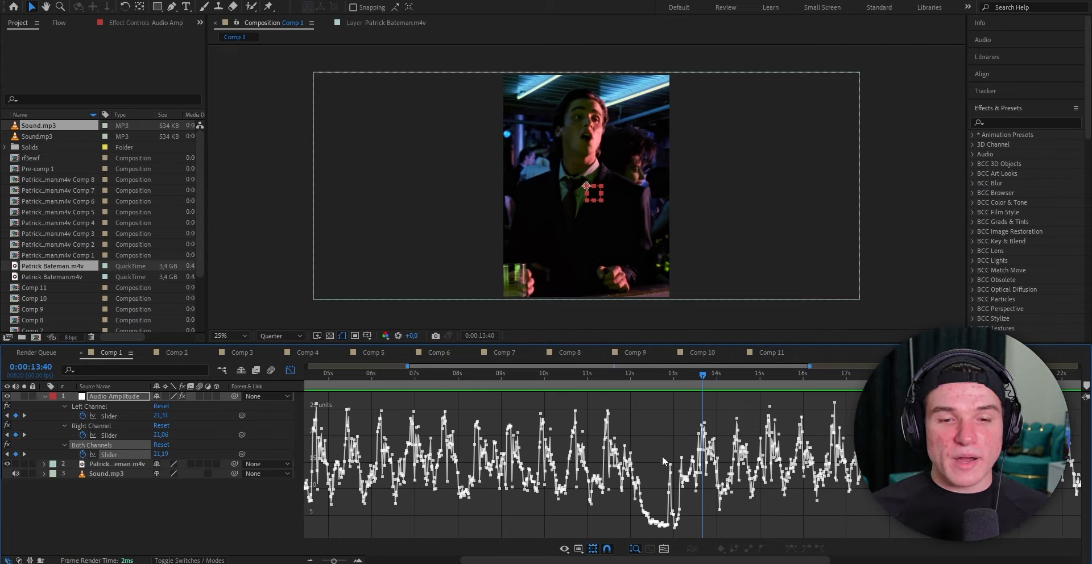
# Step: Mark the beat peaks at 0:00:13:39 and 0:00:14:25 with composition markers
pyautogui.moveTo(702, 374); pyautogui.dragTo(700, 375)
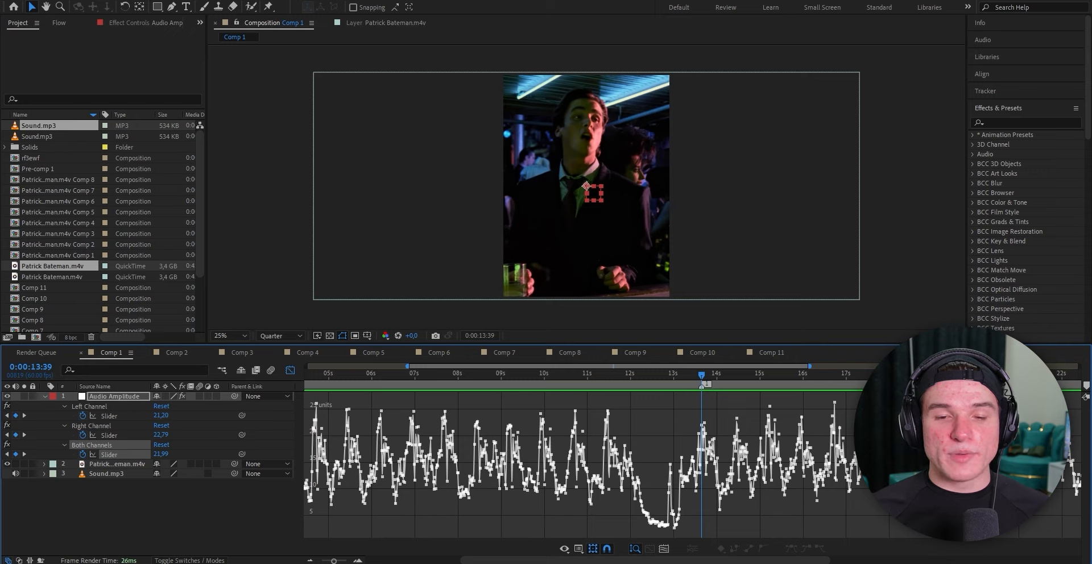
pyautogui.click(735, 376)
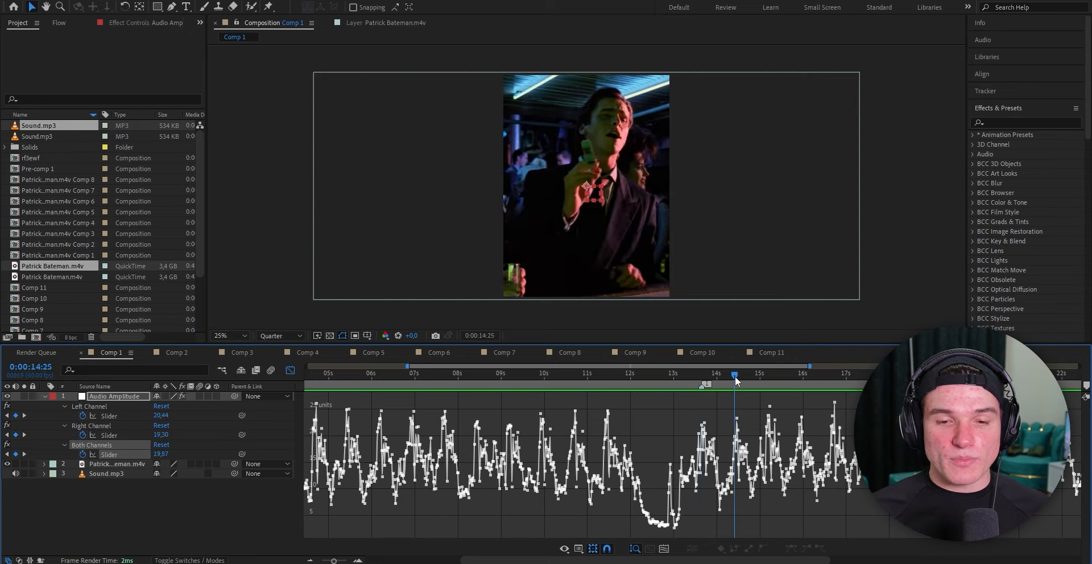
pyautogui.click(1086, 386)
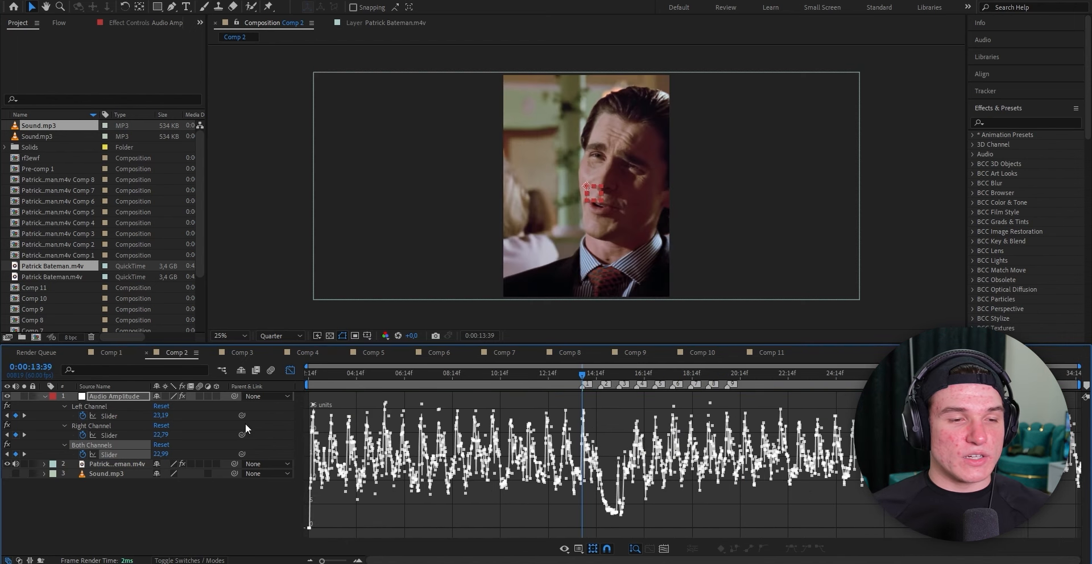
# Step: Close the Graph Editor and delete the Audio Amplitude layer from Comp 2
pyautogui.click(286, 373)
pyautogui.press('Delete')
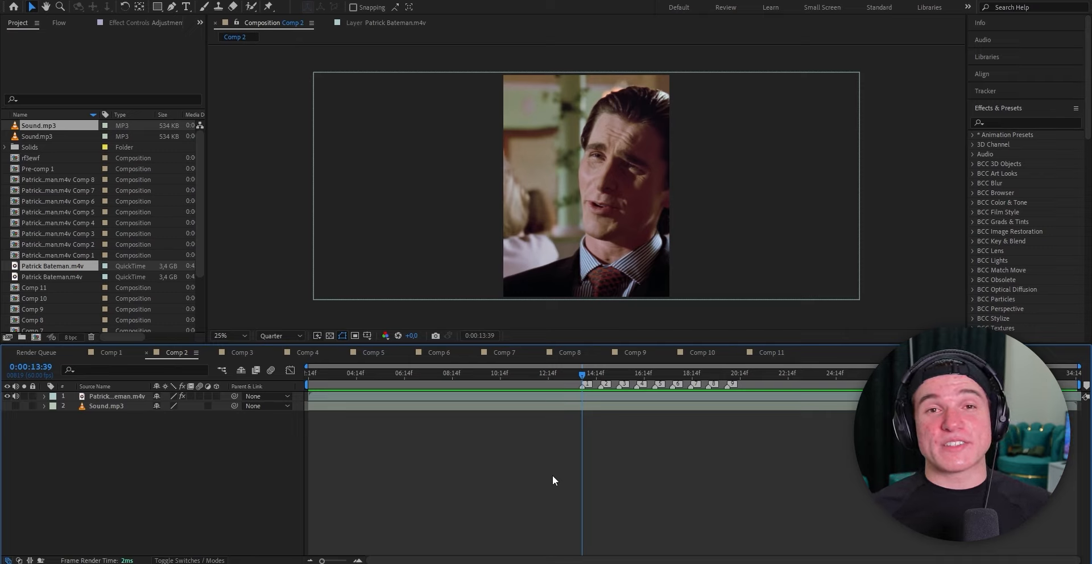
# Step: Enable motion blur and frame blending for the Patrick Bateman.m4v layer
pyautogui.click(199, 397)
pyautogui.click(192, 396)
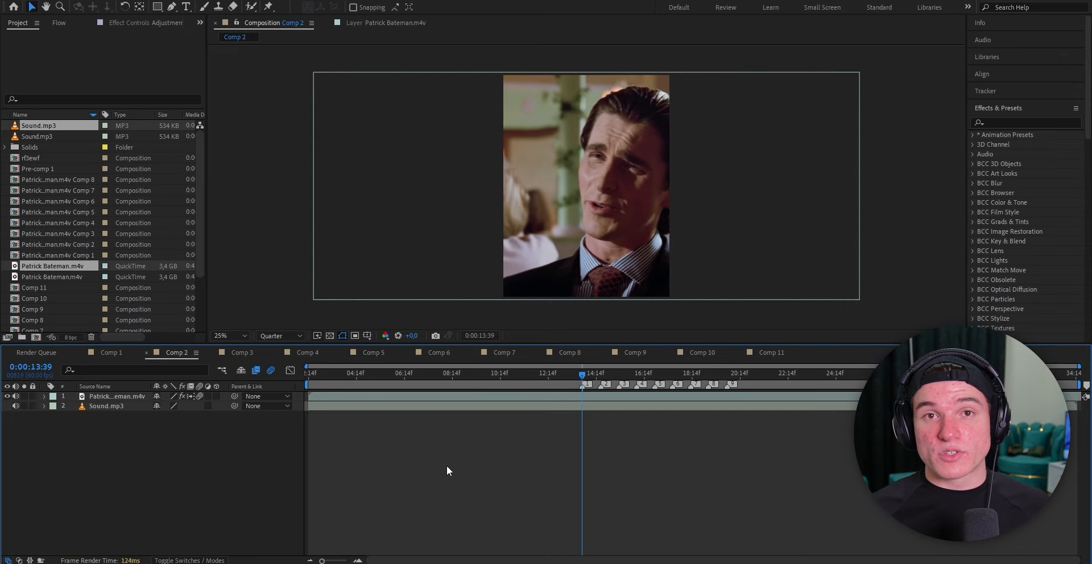
# Step: Set the video layer's In point to source time 0:16:41:01 and split the layer at the first beat marker, 0:00:13:39
pyautogui.doubleClick(578, 397)
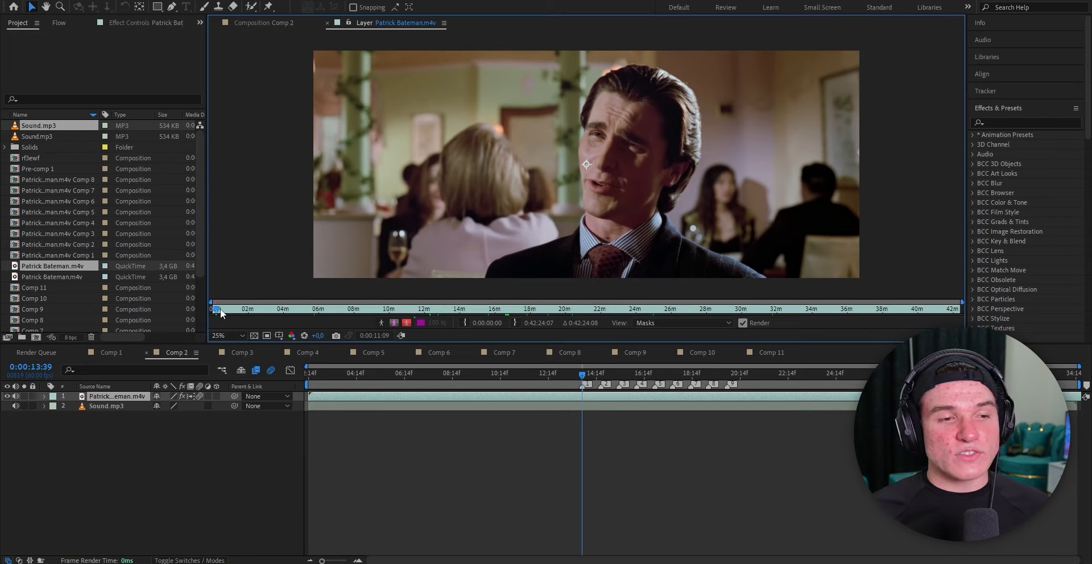
pyautogui.moveTo(217, 307); pyautogui.dragTo(507, 309)
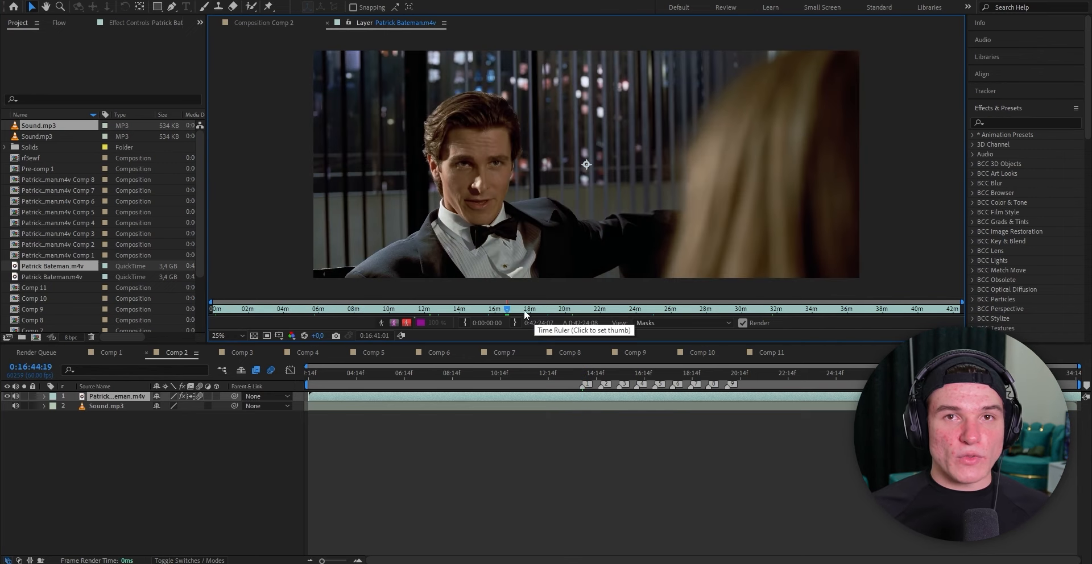
pyautogui.click(465, 323)
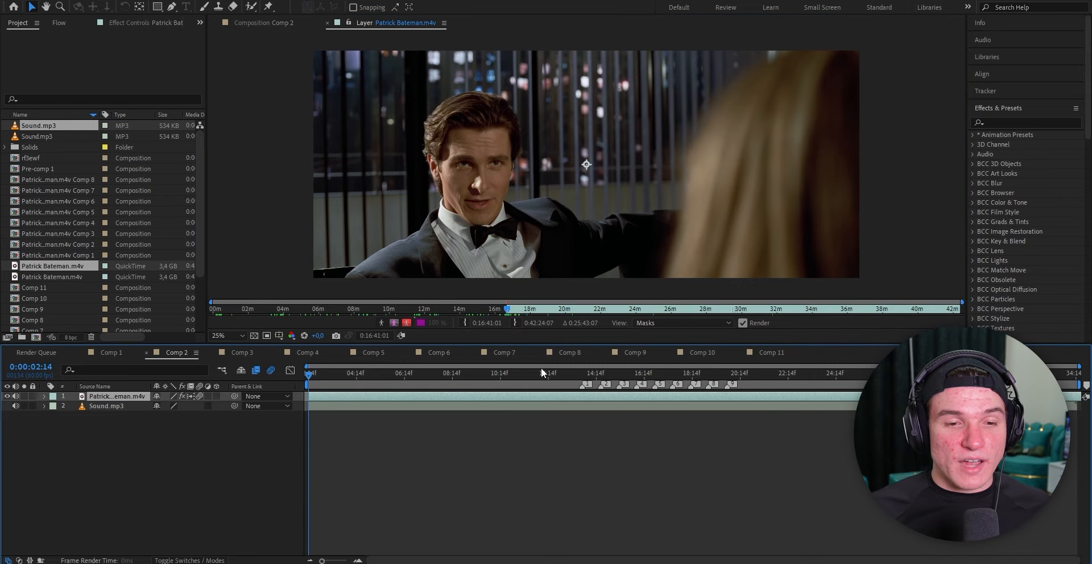
pyautogui.moveTo(564, 373); pyautogui.dragTo(581, 371)
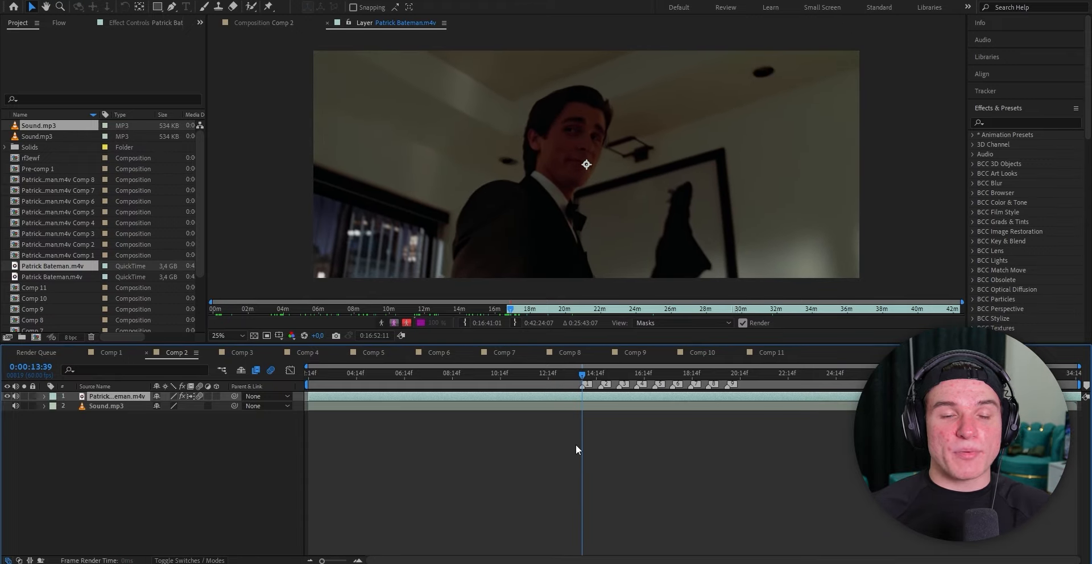
pyautogui.hotkey('ctrl', 'shift', 'd')
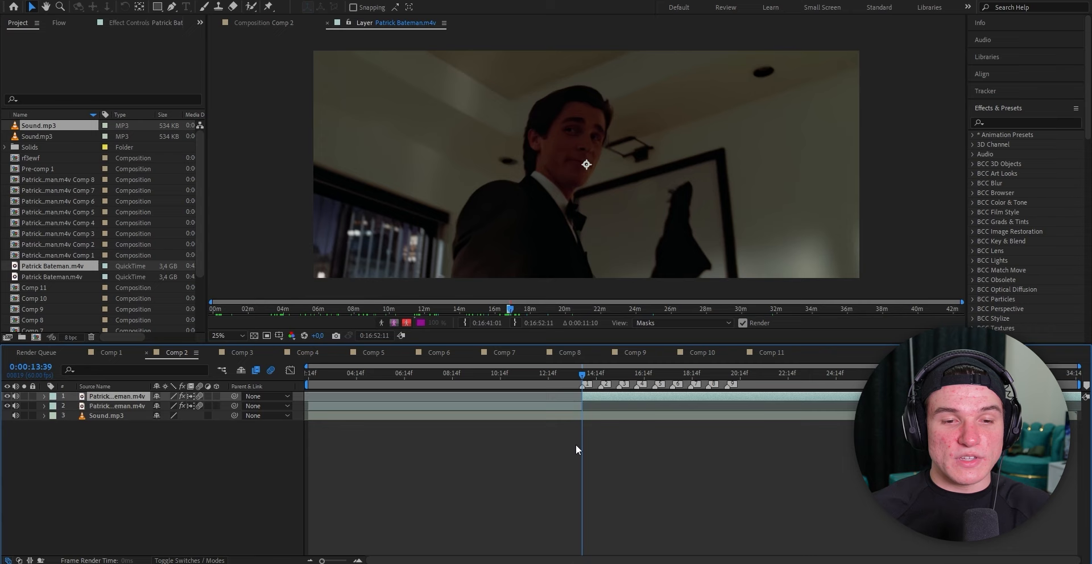
# Step: Set the second segment's In point to source time 0:19:00:11 and split it at the second beat marker, 0:00:14:26
pyautogui.doubleClick(589, 398)
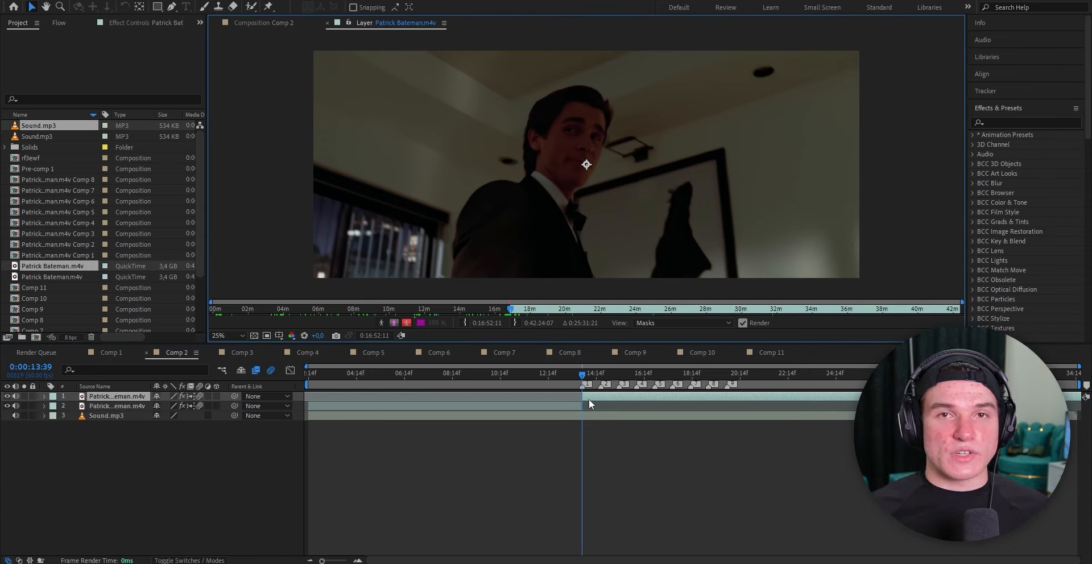
pyautogui.click(512, 312)
pyautogui.moveTo(512, 311); pyautogui.dragTo(545, 311)
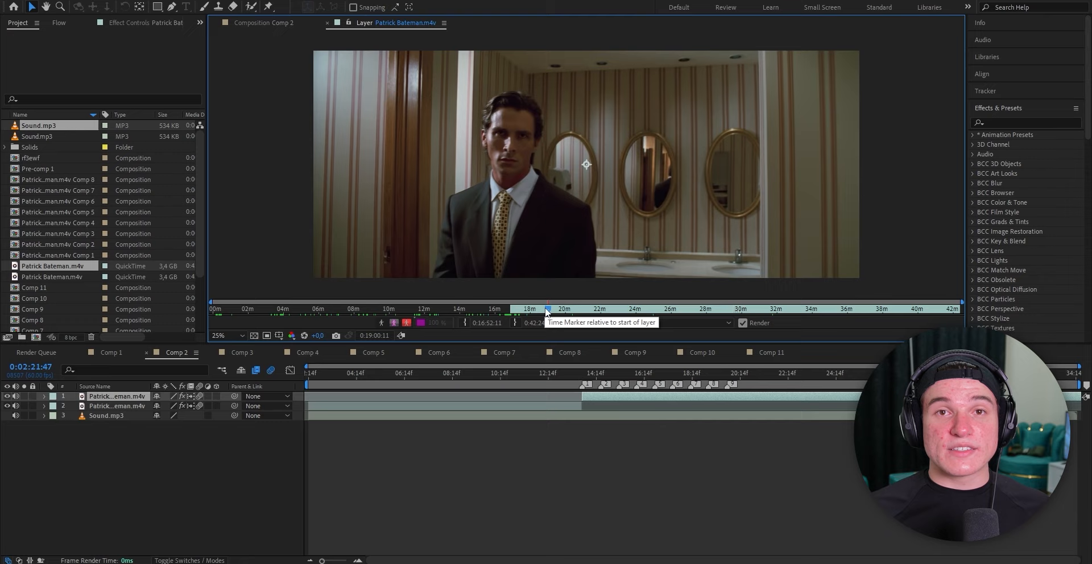
pyautogui.click(464, 323)
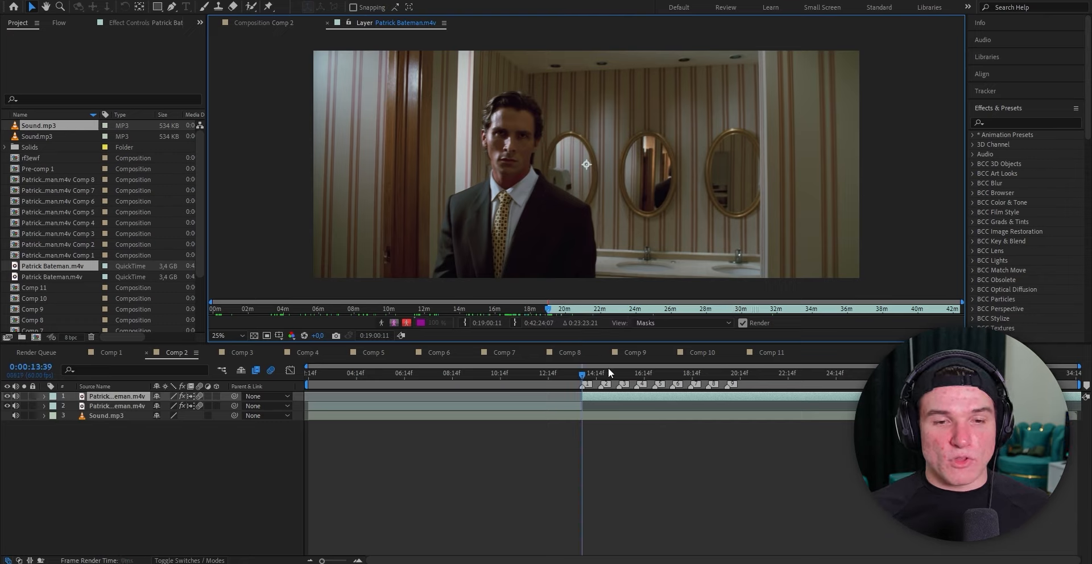
pyautogui.rightClick(605, 390)
pyautogui.click(603, 407)
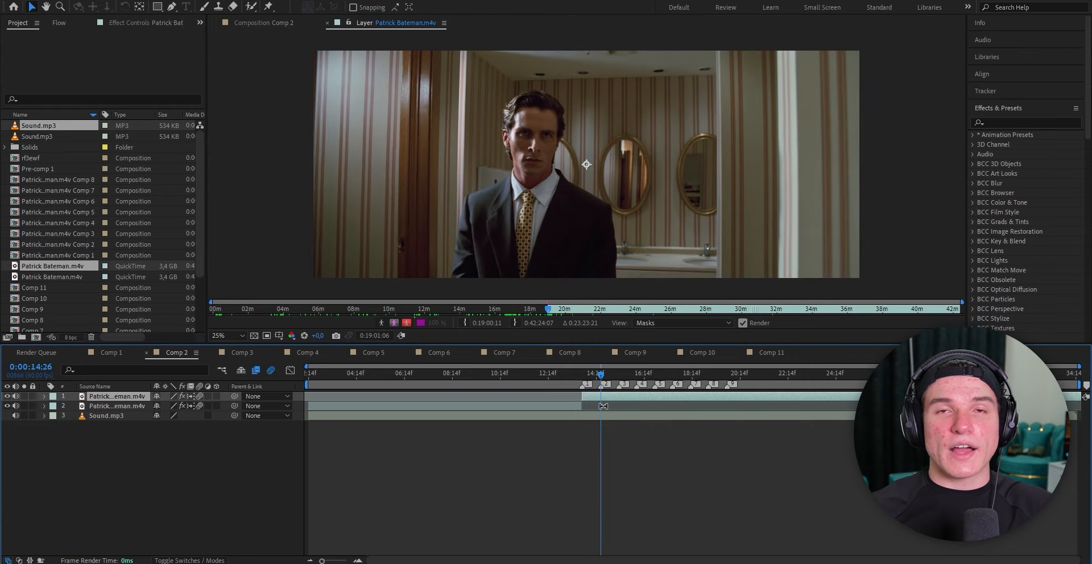
pyautogui.hotkey('ctrl', 'shift', 'd')
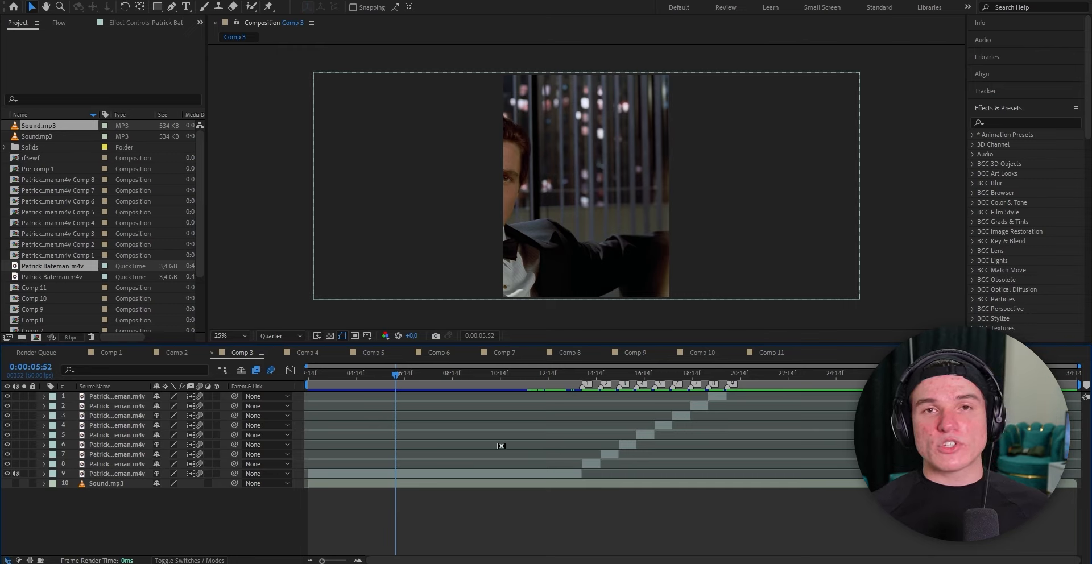
# Step: Shift the first clip's Position to about 1330, 780 in Comp 3 to bring the man into the portrait frame
pyautogui.click(517, 477)
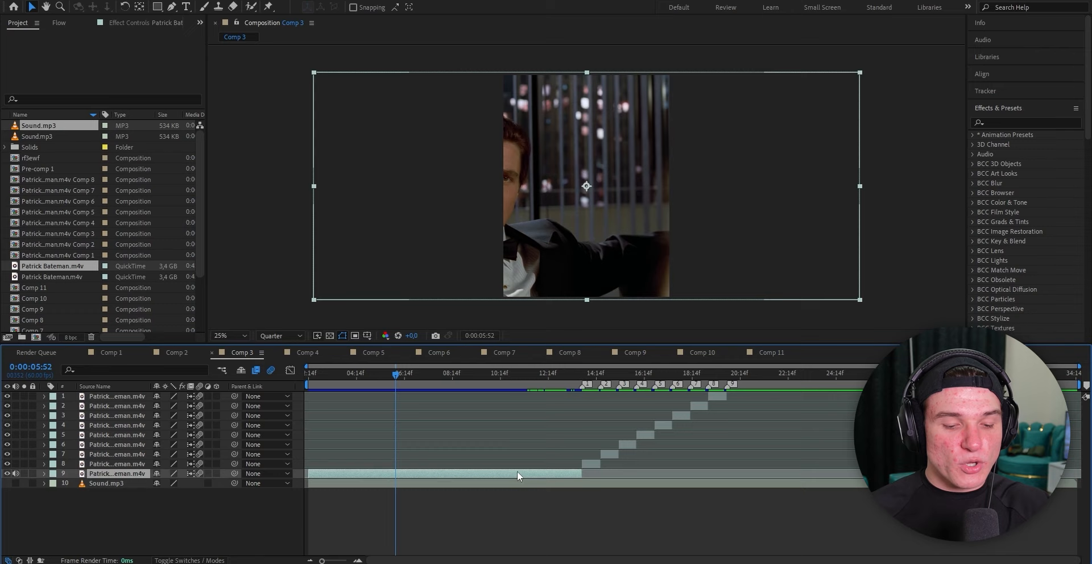
pyautogui.press('p')
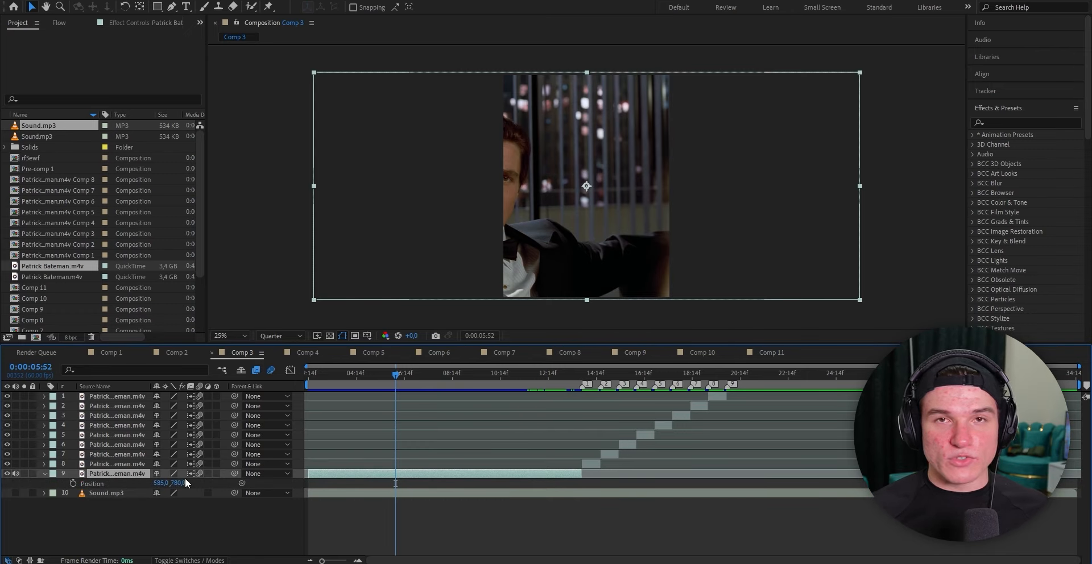
pyautogui.click(320, 544)
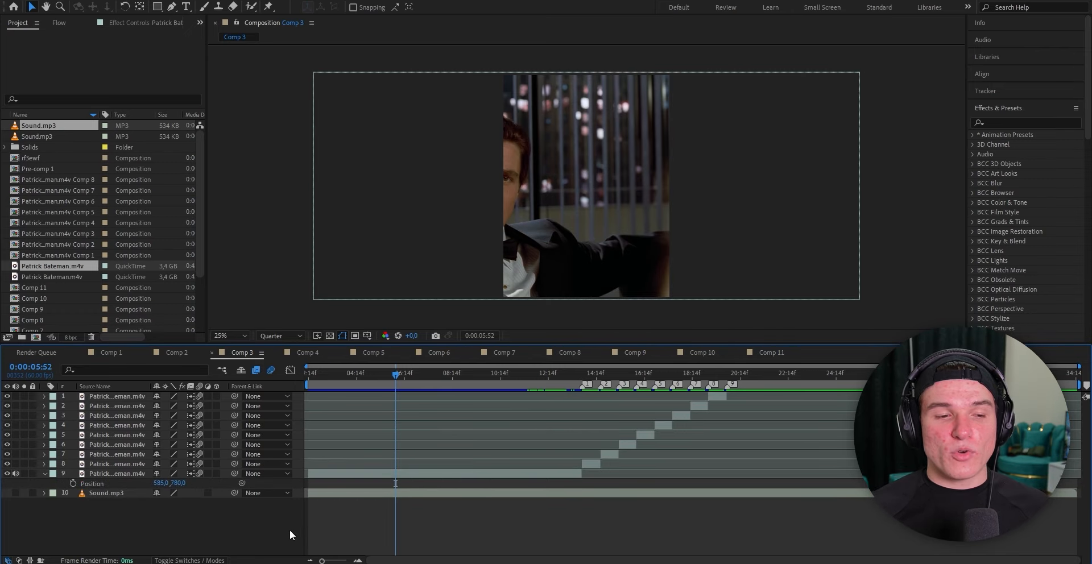
pyautogui.moveTo(165, 484); pyautogui.dragTo(528, 479)
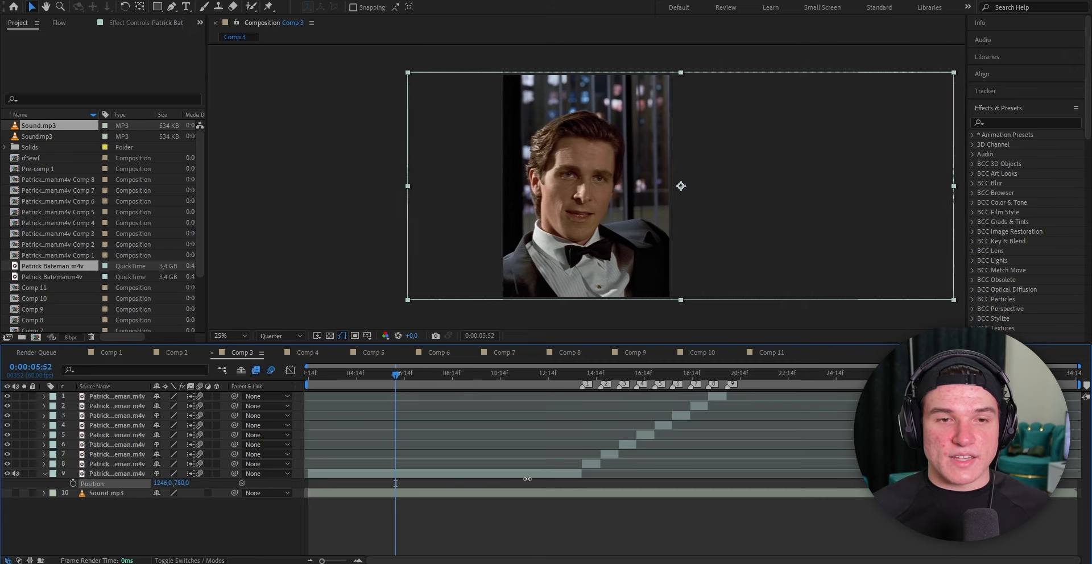
# Step: Shift the second clip, layer 8, horizontally through its Position to centre the man in the frame
pyautogui.click(592, 374)
pyautogui.click(589, 463)
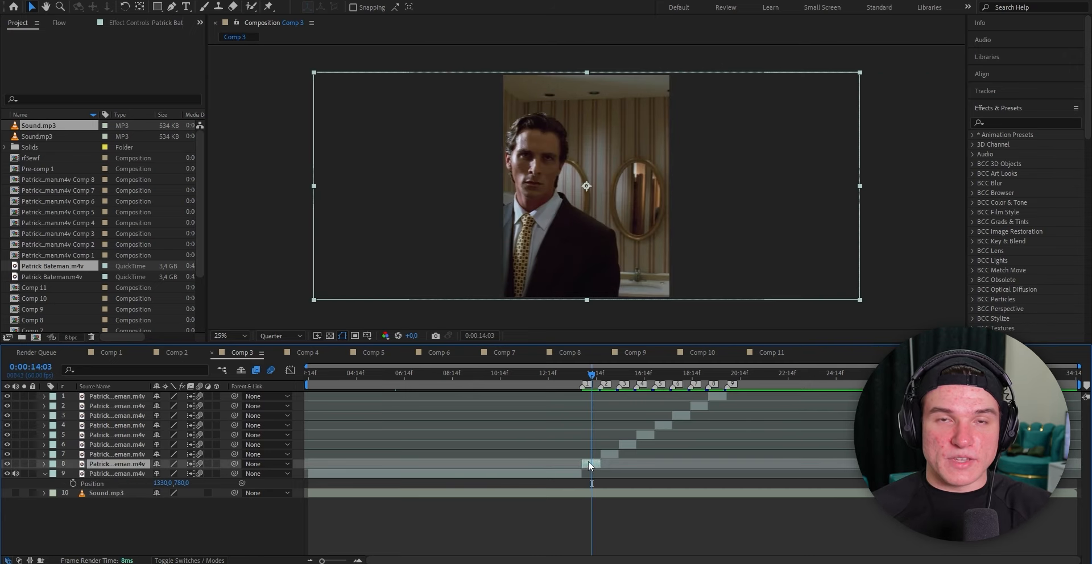
pyautogui.press('p')
pyautogui.moveTo(162, 473); pyautogui.dragTo(303, 469)
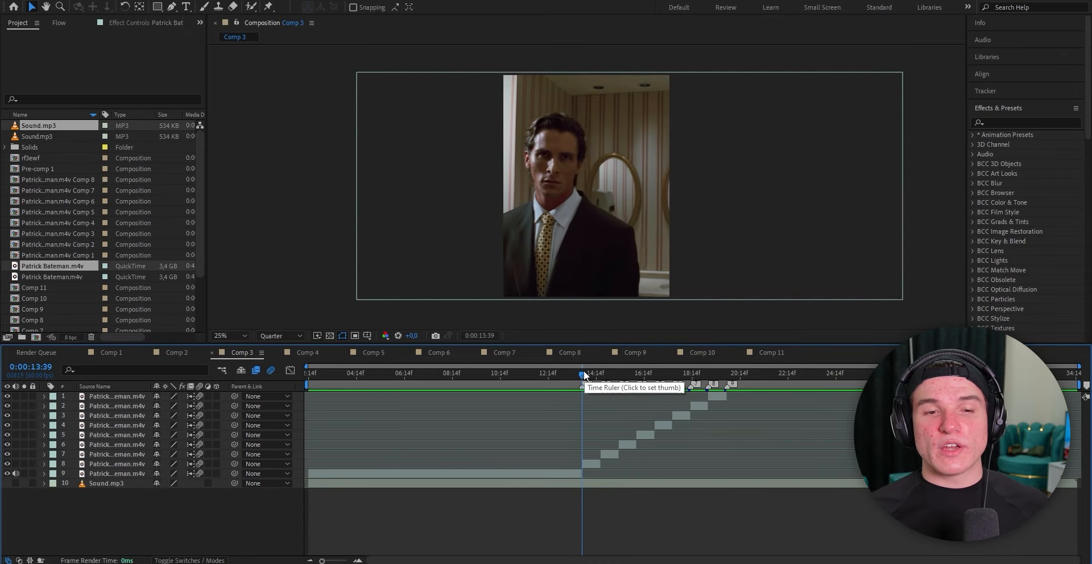
# Step: Start a Stabilize Motion track on the second clip, layer 8 in Comp 3, from the clip's first frame
pyautogui.moveTo(583, 370); pyautogui.dragTo(596, 371)
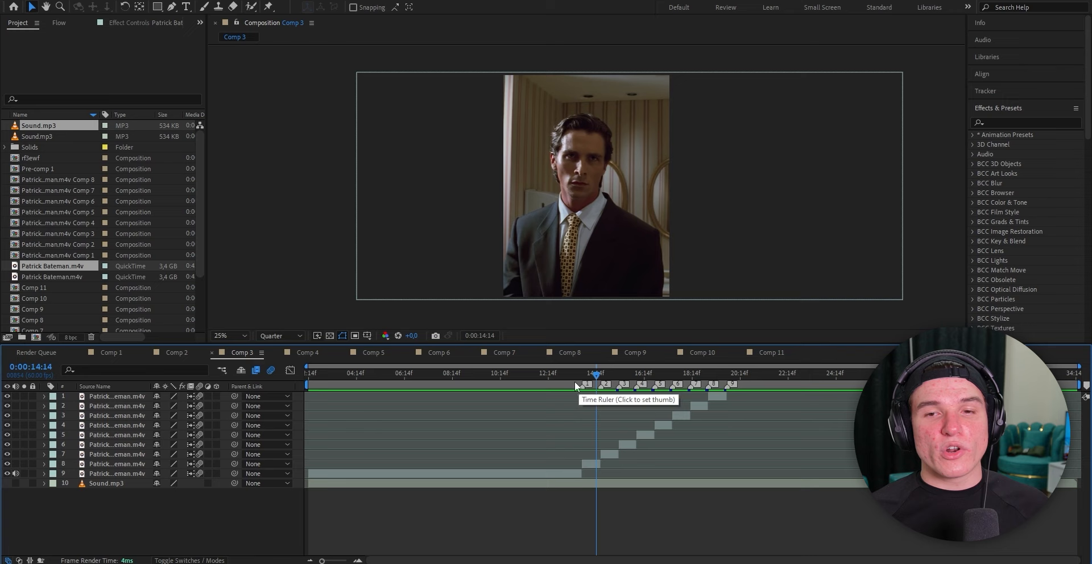
pyautogui.doubleClick(587, 463)
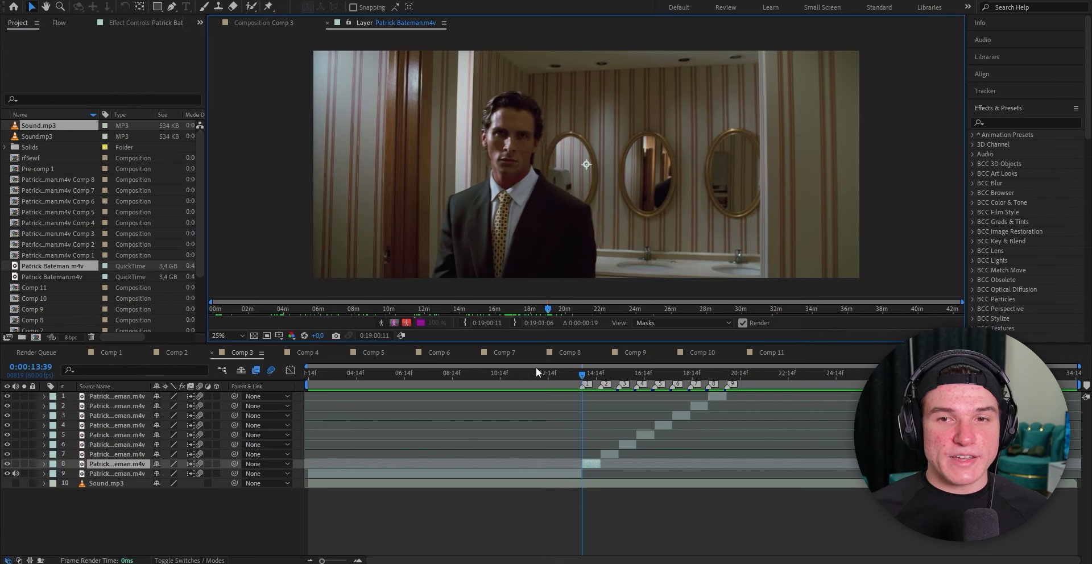
pyautogui.click(974, 90)
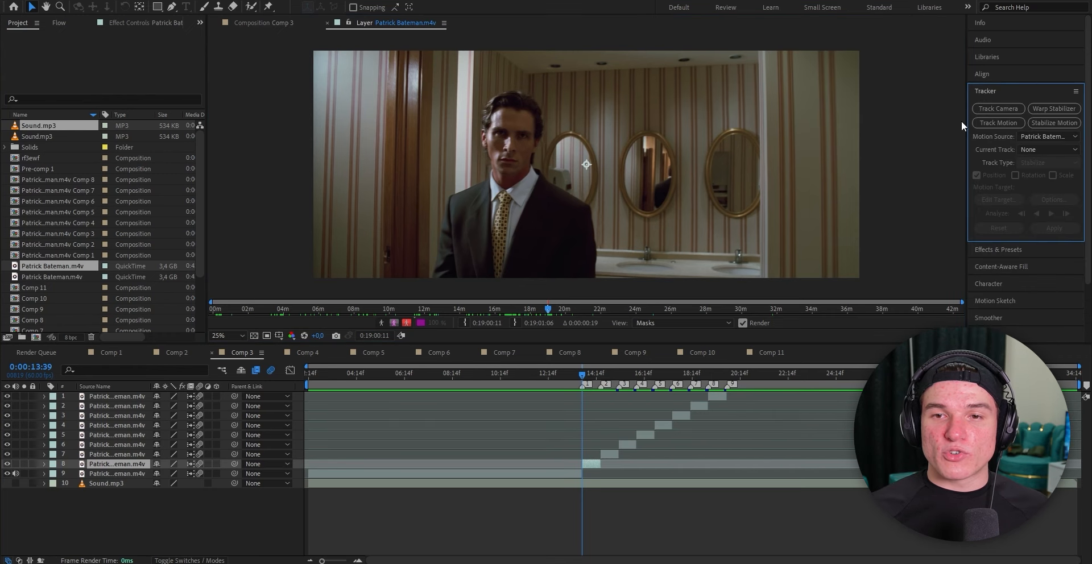
pyautogui.click(1037, 124)
pyautogui.scroll(2, 586, 176)
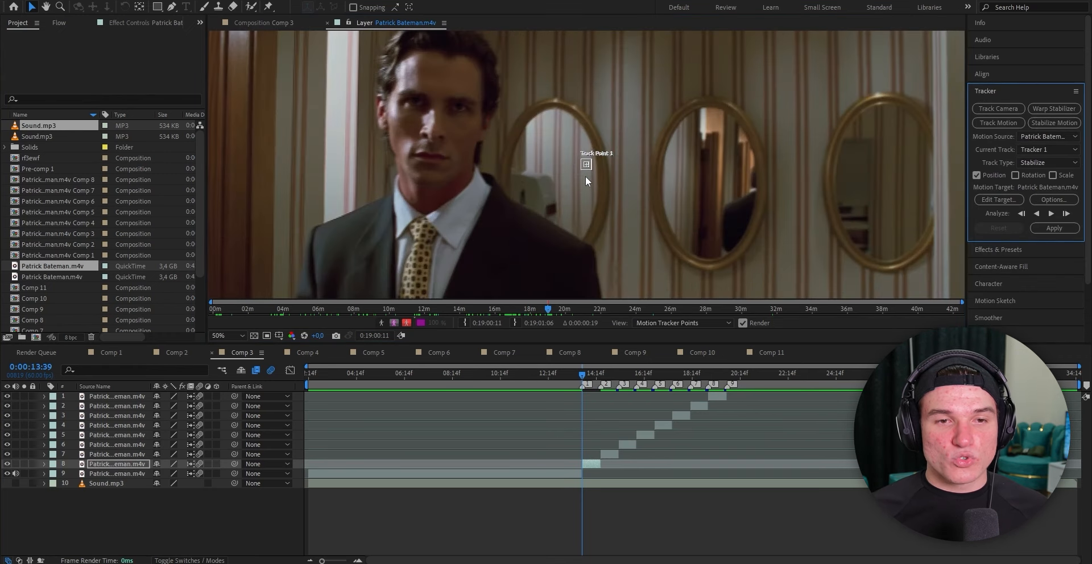
# Step: Enlarge the track point's regions, place it on the man's nose and analyze the clip's motion forward
pyautogui.moveTo(592, 169); pyautogui.dragTo(606, 187)
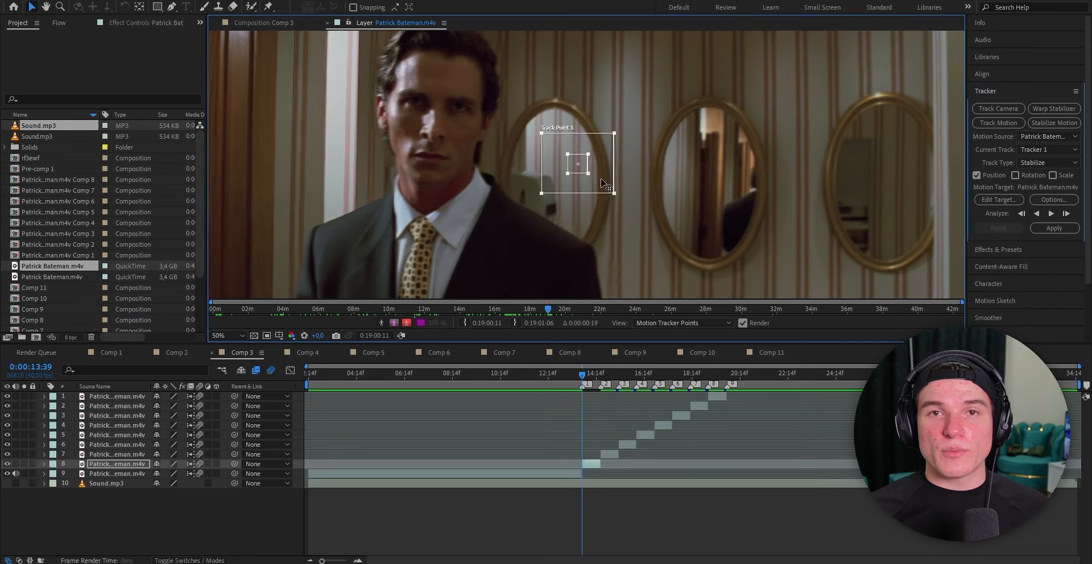
pyautogui.moveTo(601, 178); pyautogui.dragTo(477, 162)
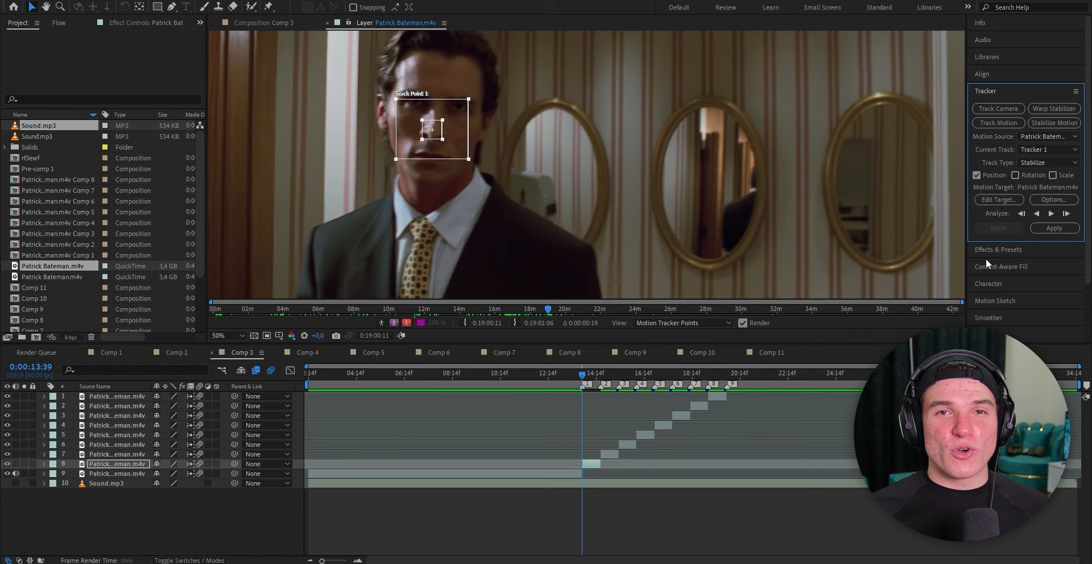
pyautogui.click(1050, 213)
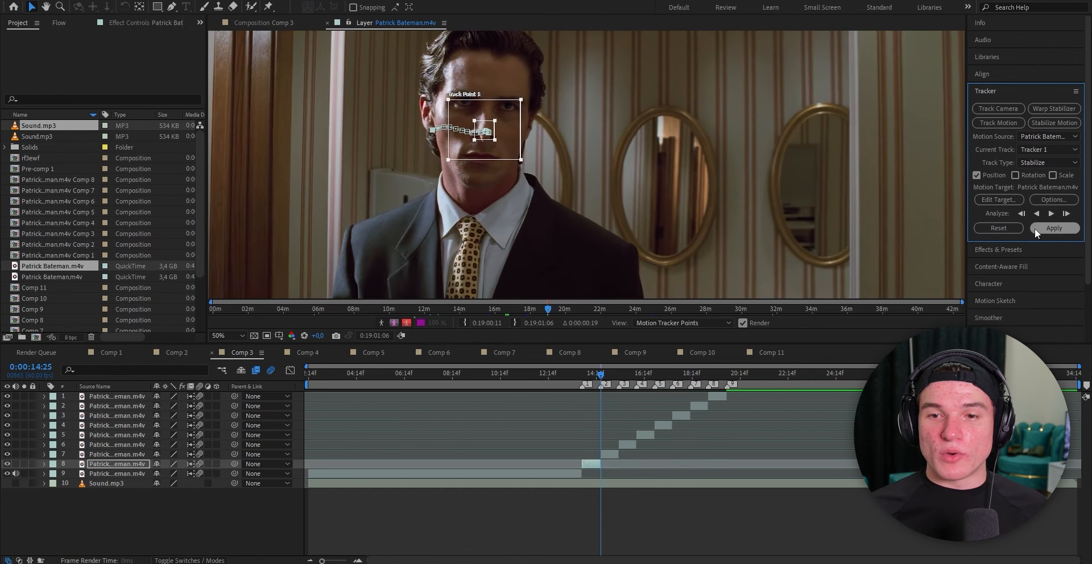
# Step: Apply the position stabilization to the clip and review its movement in Comp 3
pyautogui.click(1036, 227)
pyautogui.click(695, 196)
pyautogui.click(583, 378)
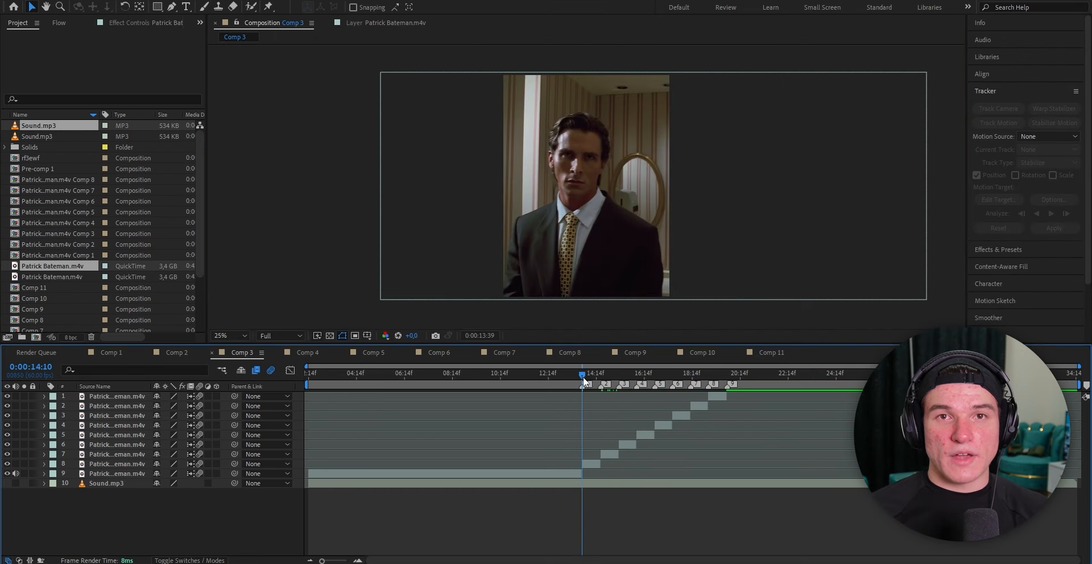
pyautogui.moveTo(583, 378); pyautogui.dragTo(596, 380)
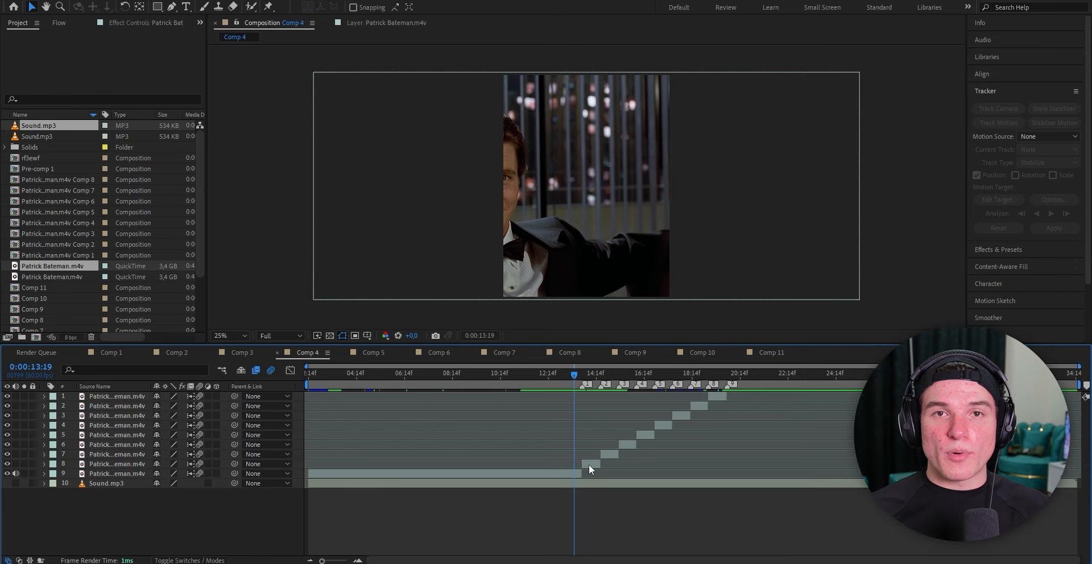
# Step: Pre-compose layers 8 and 7 of Comp 4 separately, moving all attributes and adjusting each composition's duration to the layer's time span
pyautogui.rightClick(588, 464)
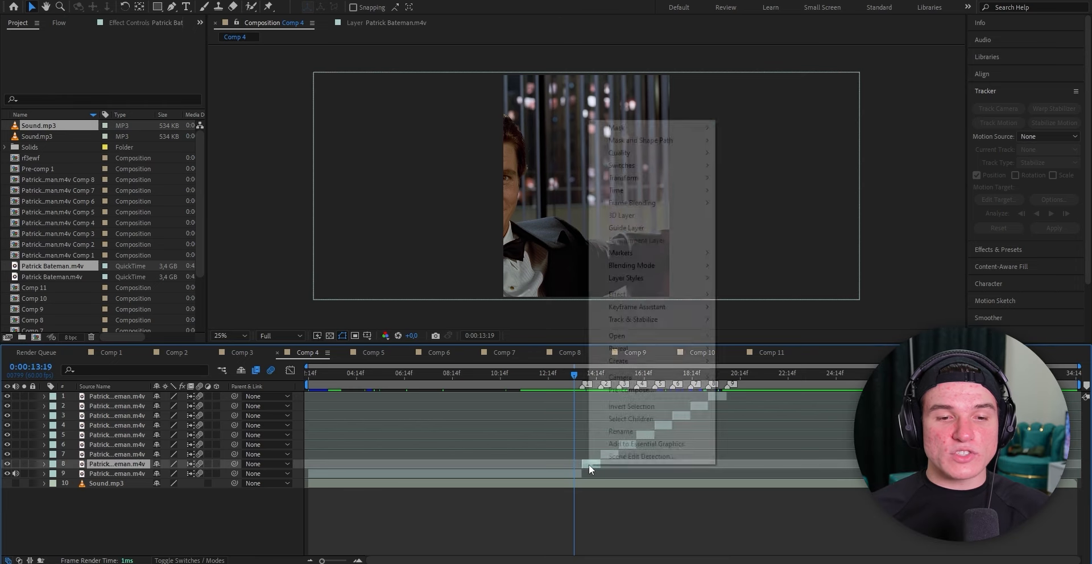
pyautogui.click(617, 451)
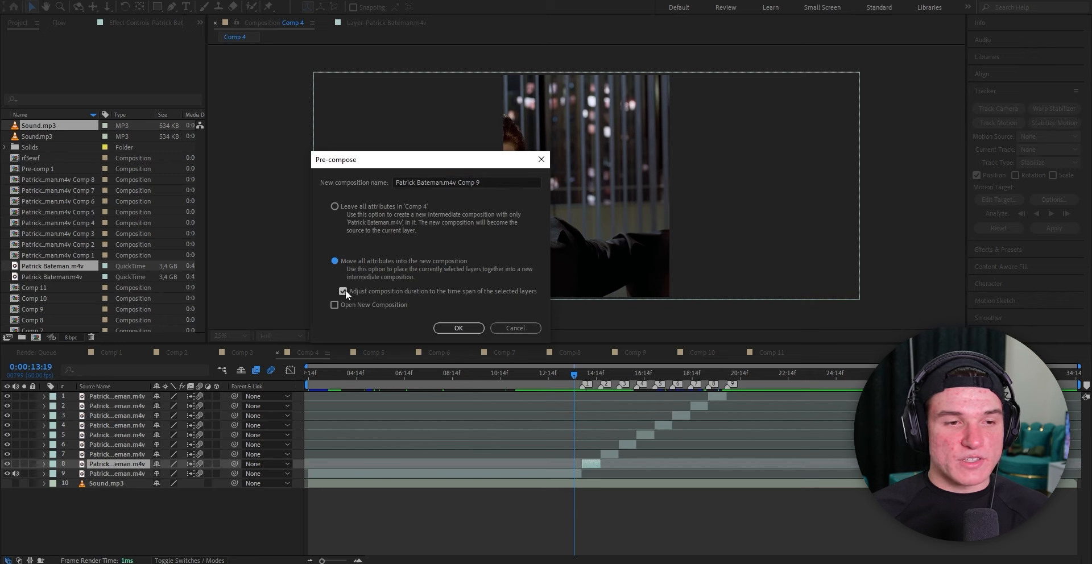
pyautogui.click(459, 328)
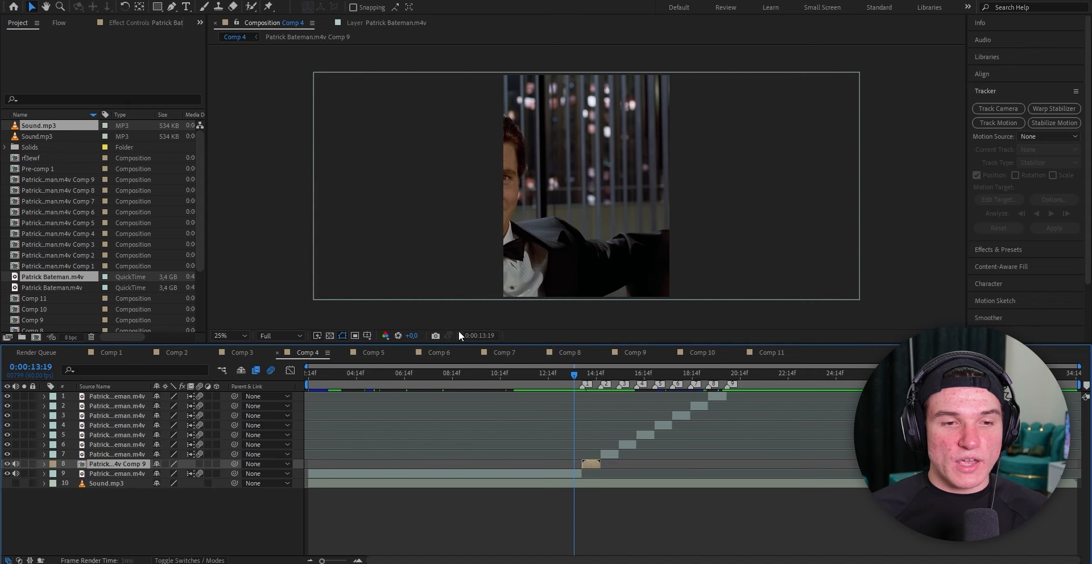
pyautogui.click(610, 455)
pyautogui.hotkey('ctrl', 'shift', 'c')
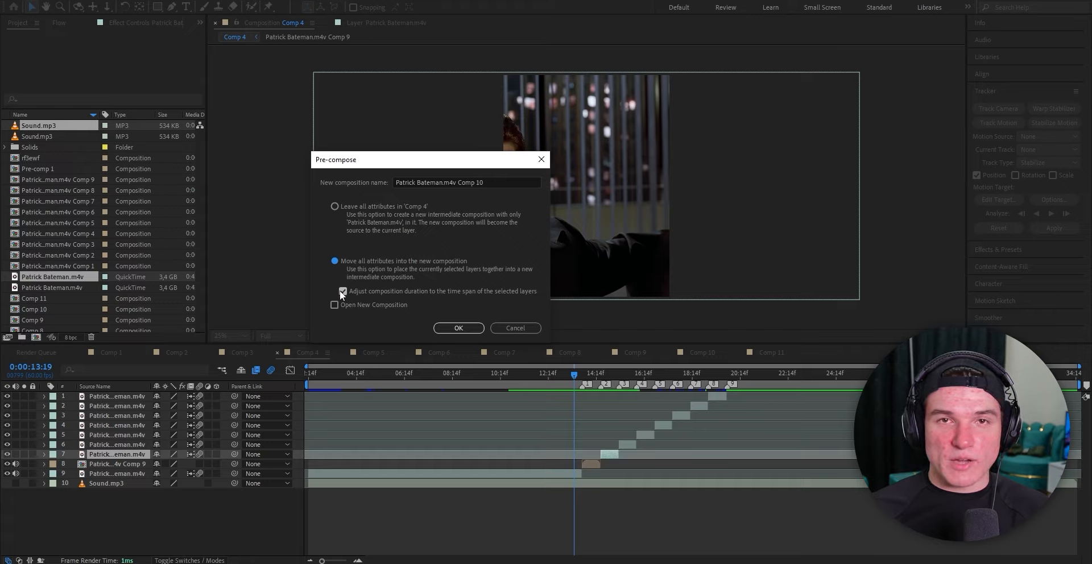
pyautogui.click(475, 327)
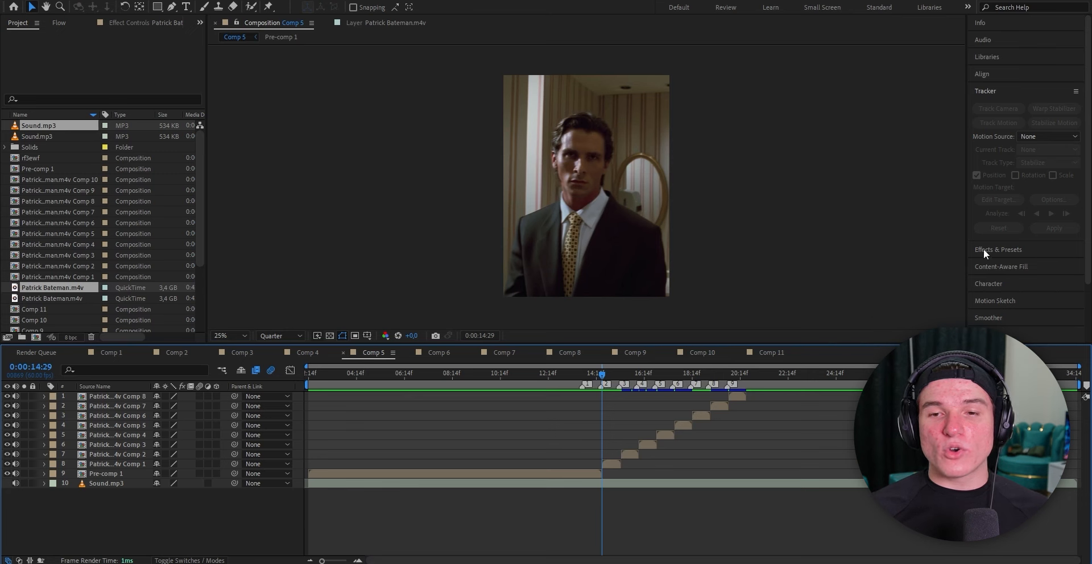
# Step: Find the Twixtor effect and apply it to layer 8, the first short pre-composed clip in Comp 5
pyautogui.click(984, 250)
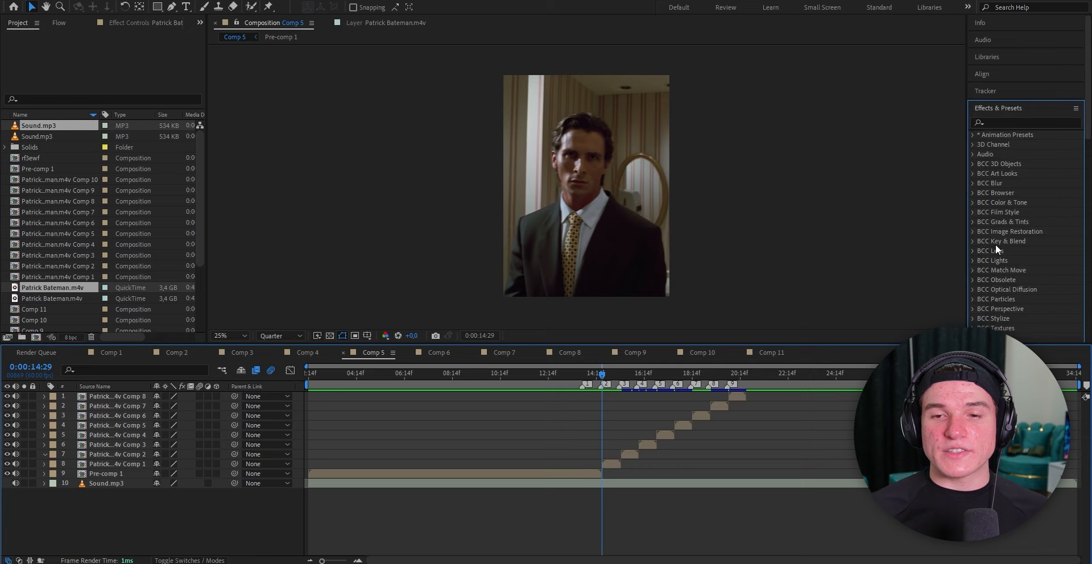
pyautogui.click(1009, 125)
pyautogui.write('twixtor')
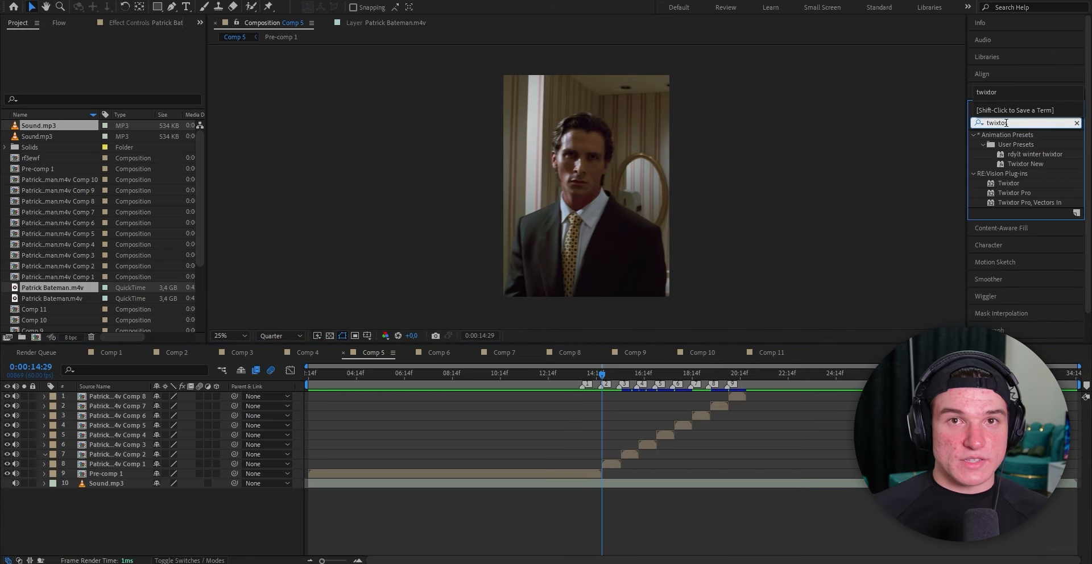
pyautogui.moveTo(1006, 183); pyautogui.dragTo(611, 463)
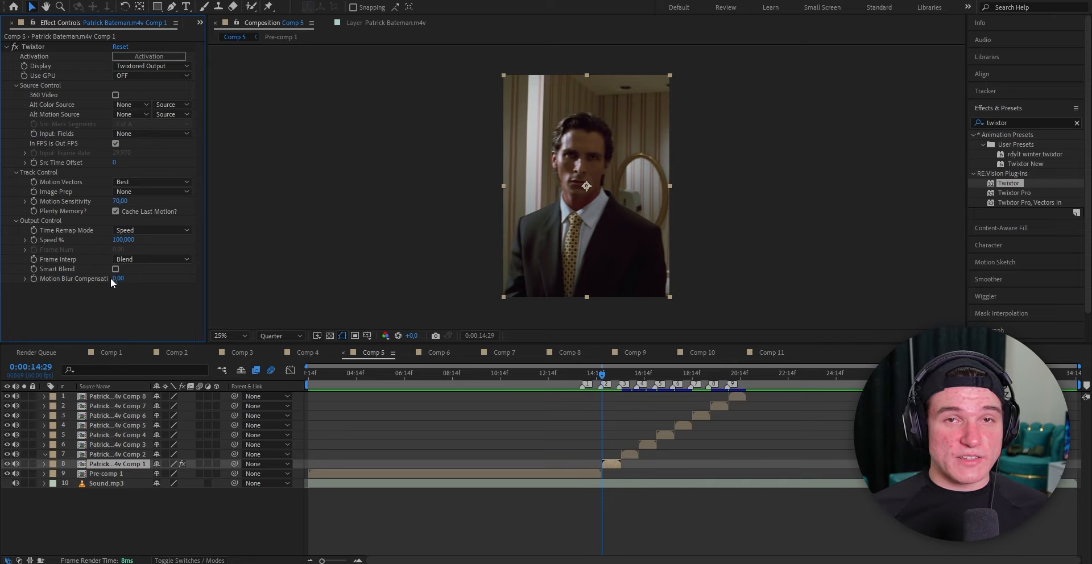
# Step: Set Twixtor's Image Prep to Contrast/Edge Enhance, Motion Sensitivity to 100 and Frame Interp to Motion Weighted Blend
pyautogui.click(124, 192)
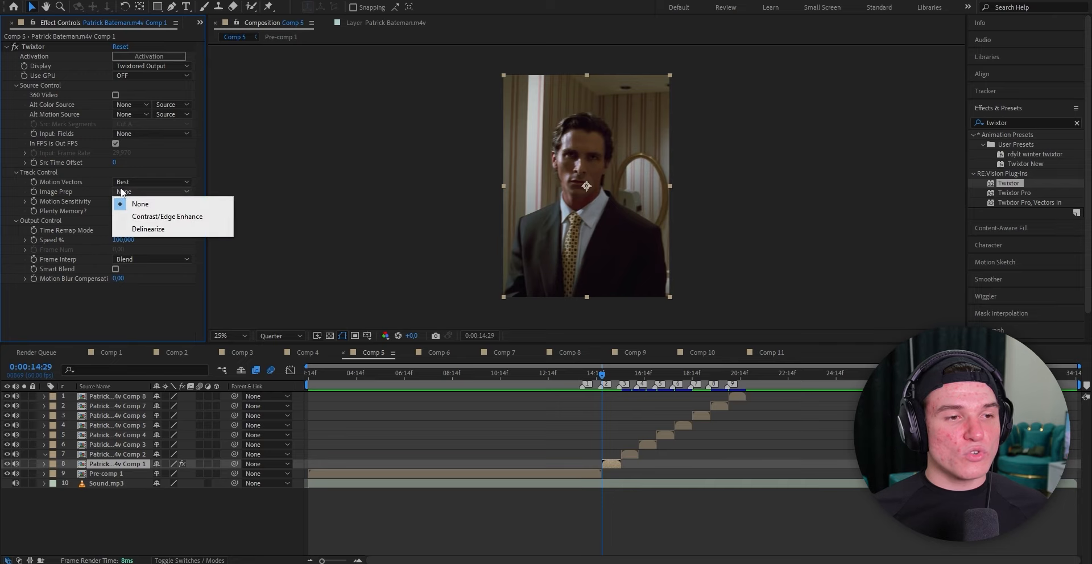
pyautogui.click(141, 217)
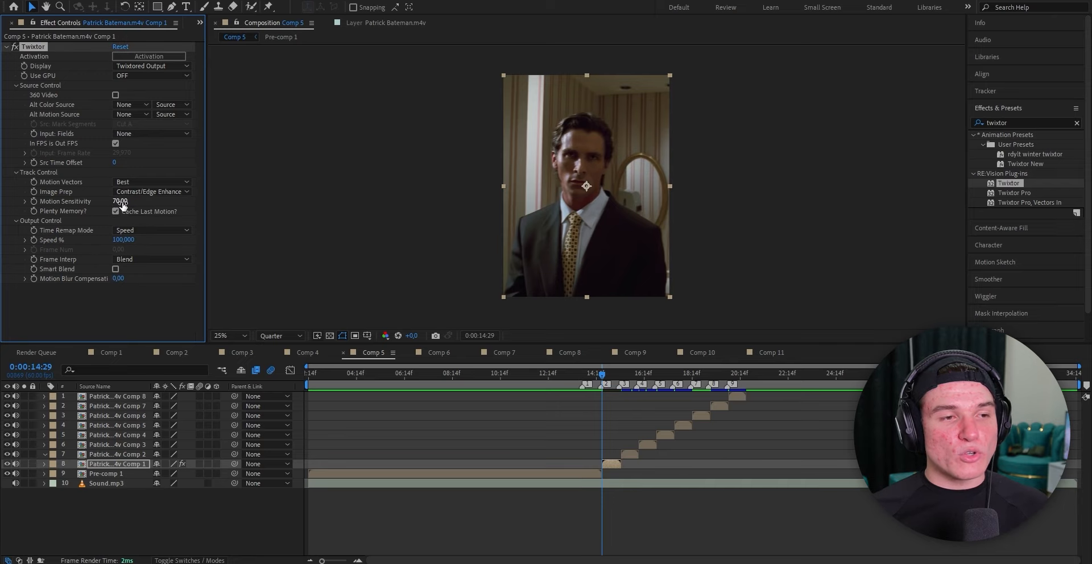
pyautogui.moveTo(122, 201); pyautogui.dragTo(148, 202)
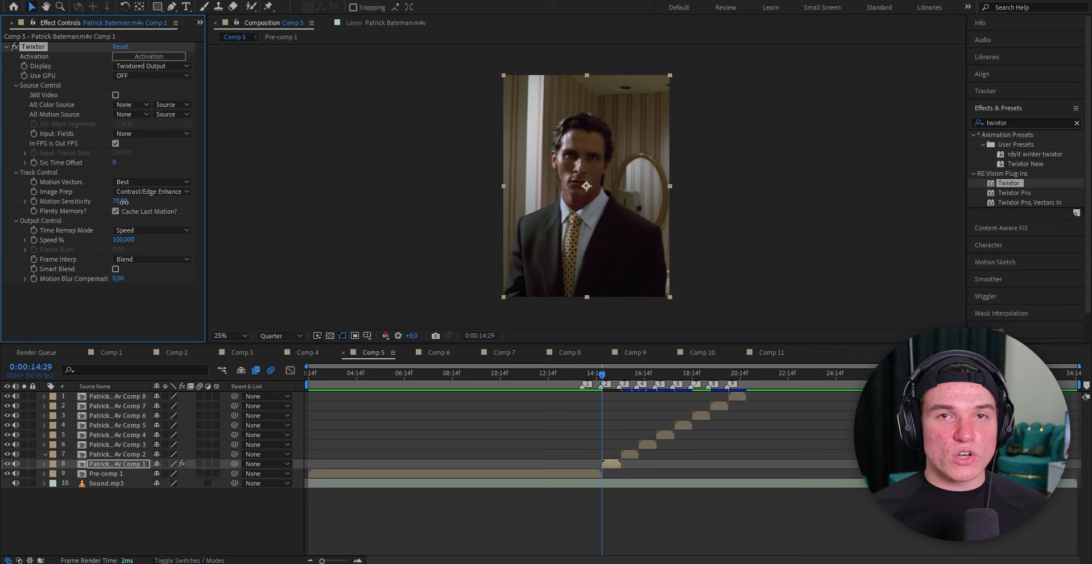
pyautogui.click(142, 257)
pyautogui.click(145, 293)
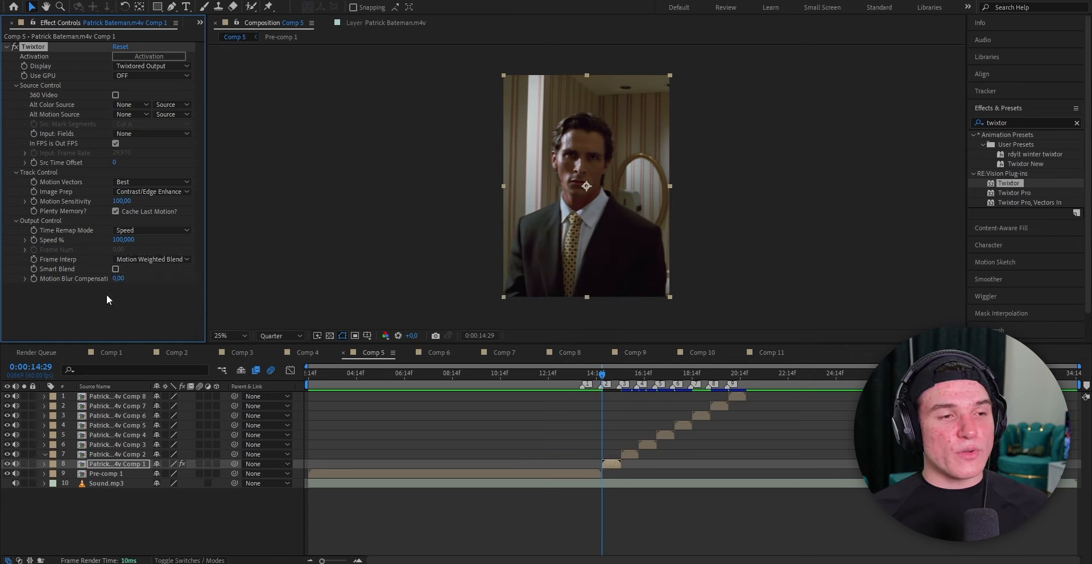
# Step: Keyframe Twixtor's Speed % at the clip's start, 0:00:14:29, with a value of 250
pyautogui.click(35, 240)
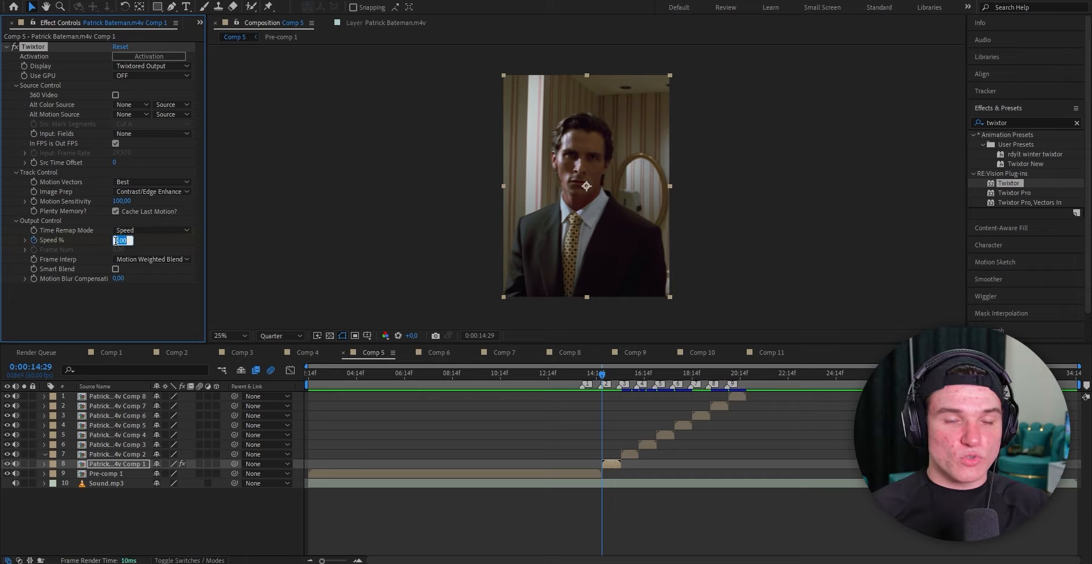
pyautogui.click(118, 241)
pyautogui.write('250')
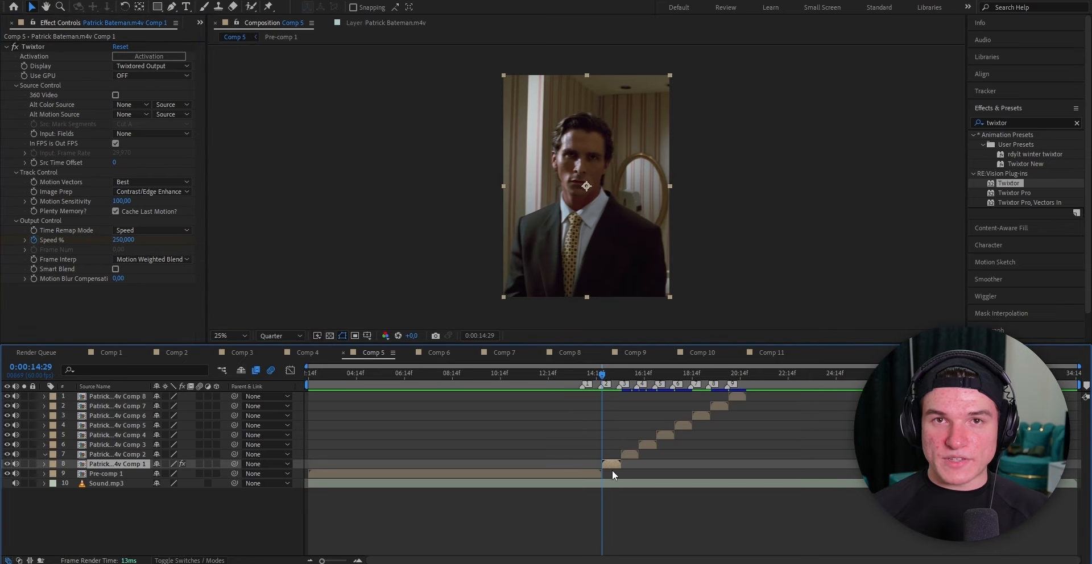
# Step: Add Speed % keyframes of 60 at the clip's middle, 0:00:14:53, and 250 at its end, 0:00:15:16
pyautogui.press('u')
pyautogui.scroll(3, 693, 474)
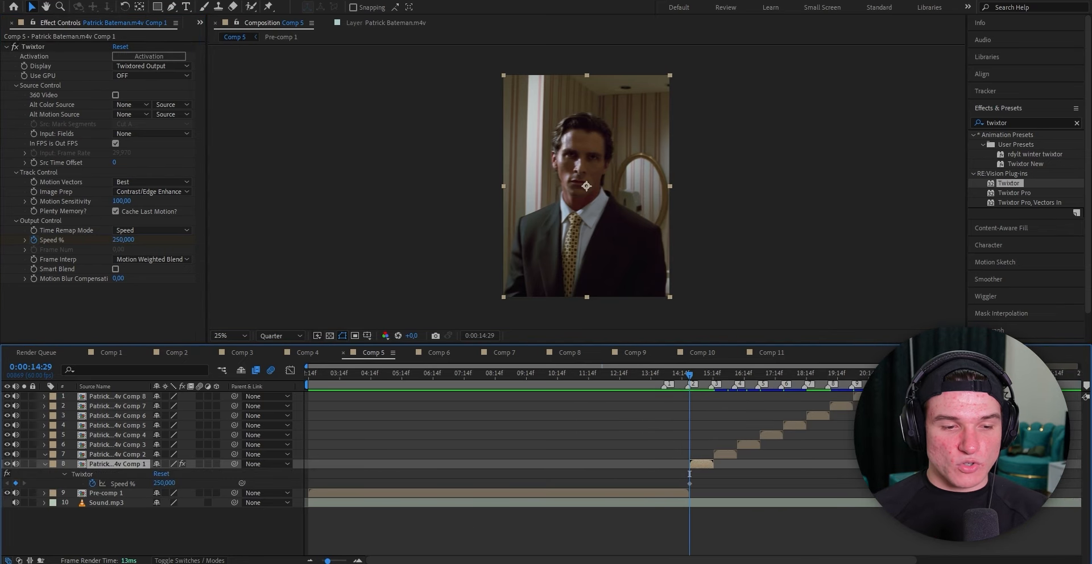
pyautogui.press('=')
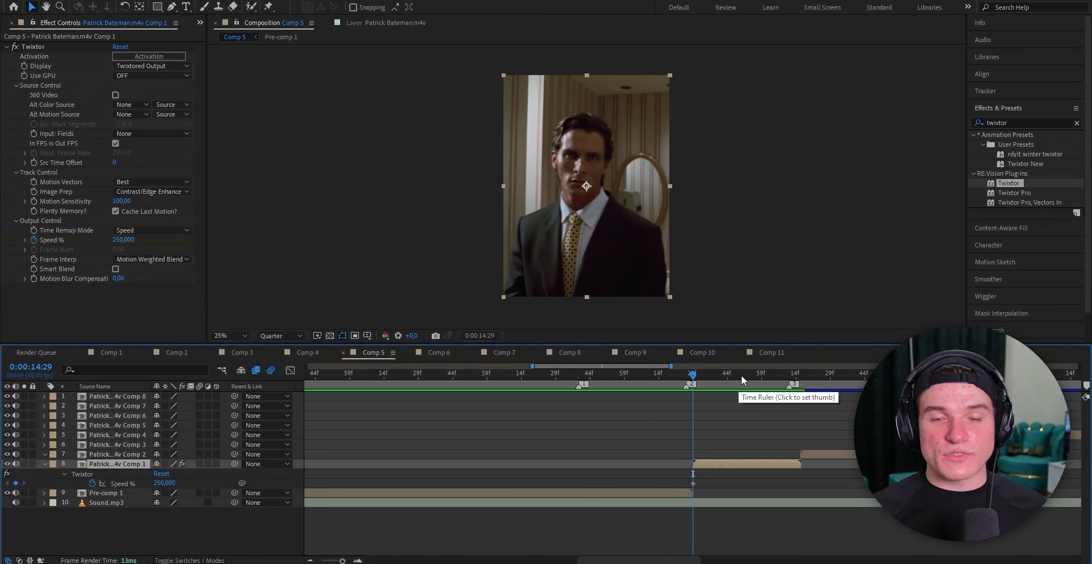
pyautogui.click(748, 375)
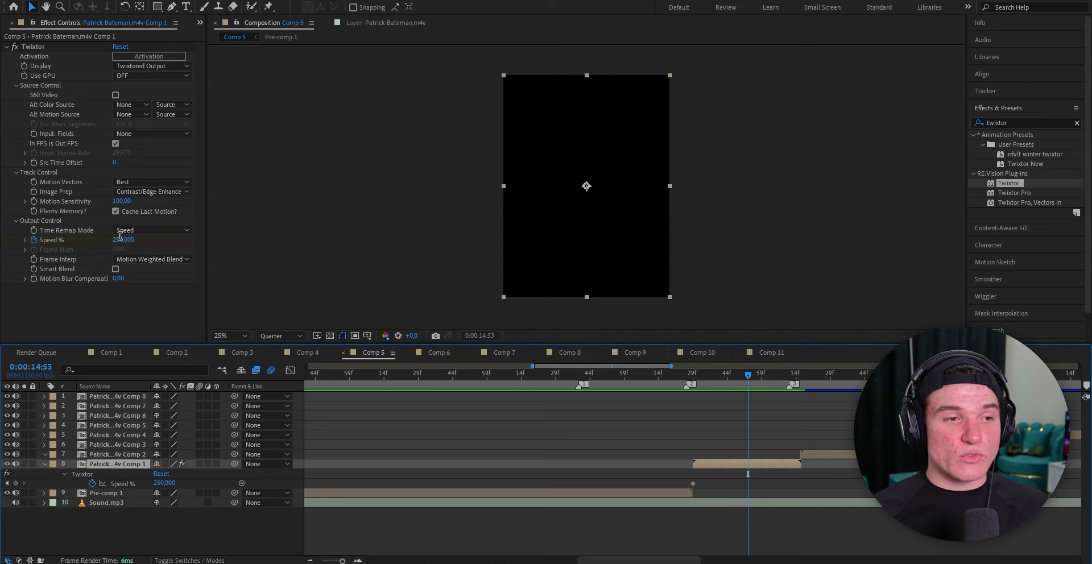
pyautogui.click(122, 239)
pyautogui.write('60')
pyautogui.press('Return')
pyautogui.click(801, 383)
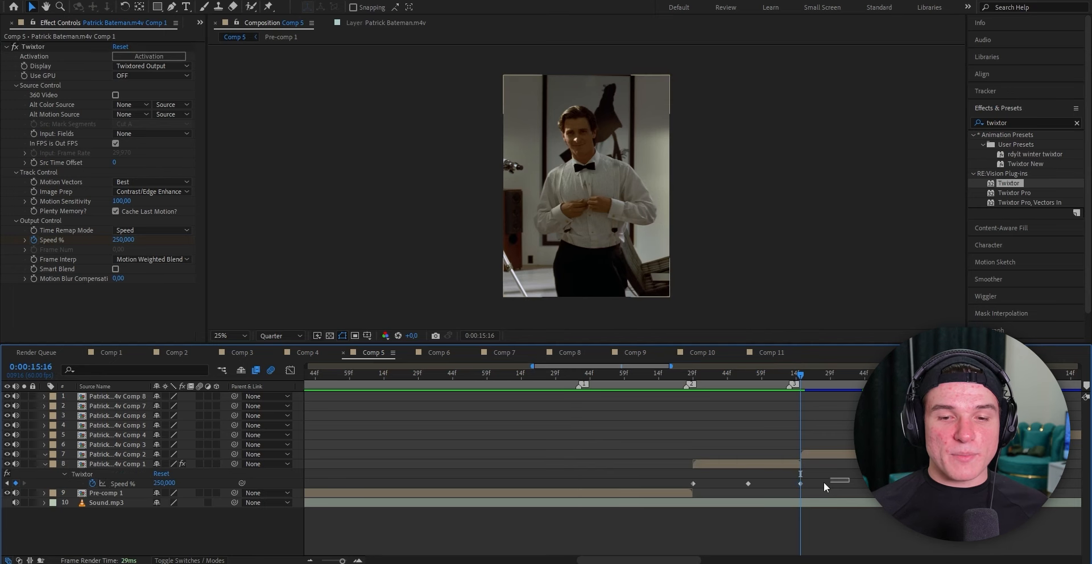
# Step: Apply Easy Ease to all three Speed % keyframes of the clip
pyautogui.moveTo(824, 482); pyautogui.dragTo(649, 488)
pyautogui.rightClick(694, 483)
pyautogui.moveTo(711, 478)
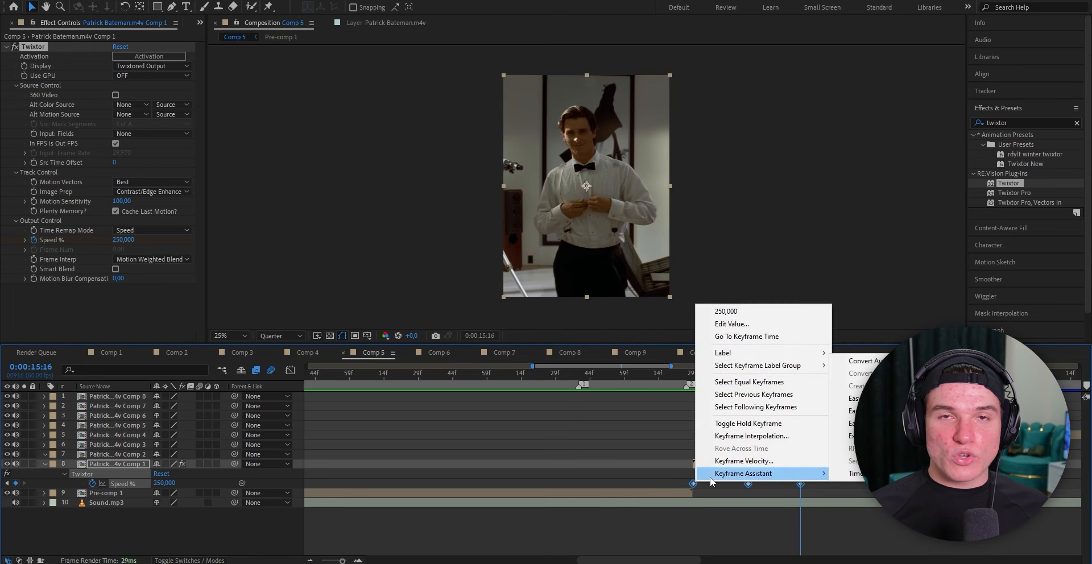
pyautogui.click(855, 398)
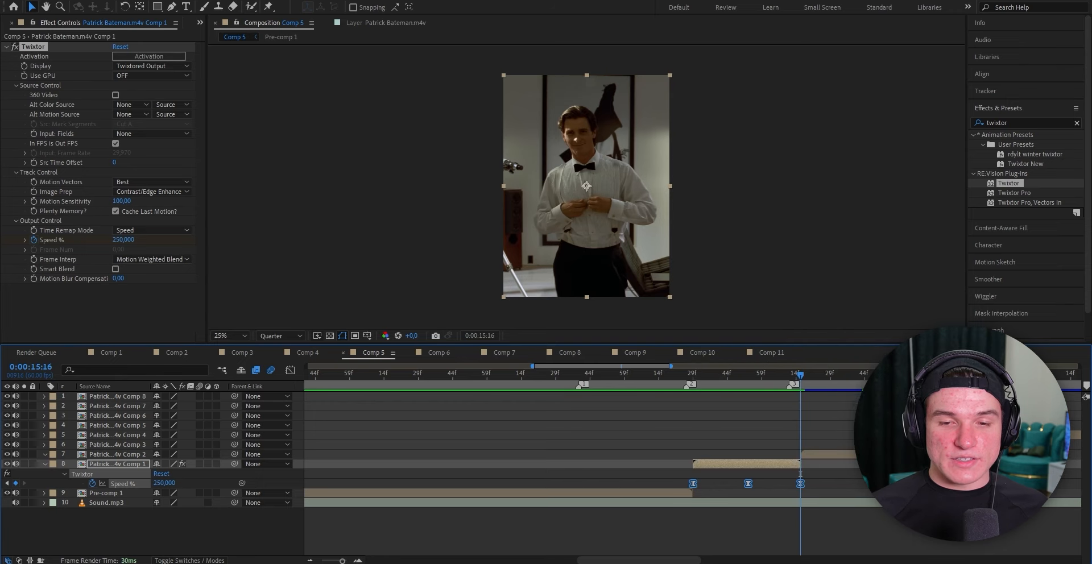
# Step: Shape the first clip's Speed % value graph into a U with steep ends and a wide, flat slow section
pyautogui.click(295, 370)
pyautogui.moveTo(742, 528)
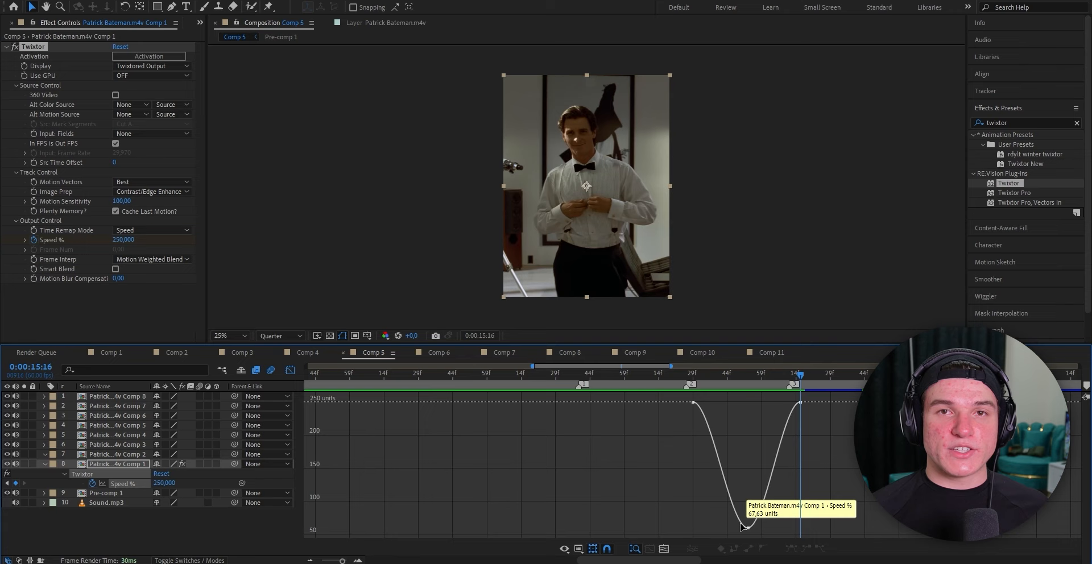
pyautogui.press('=')
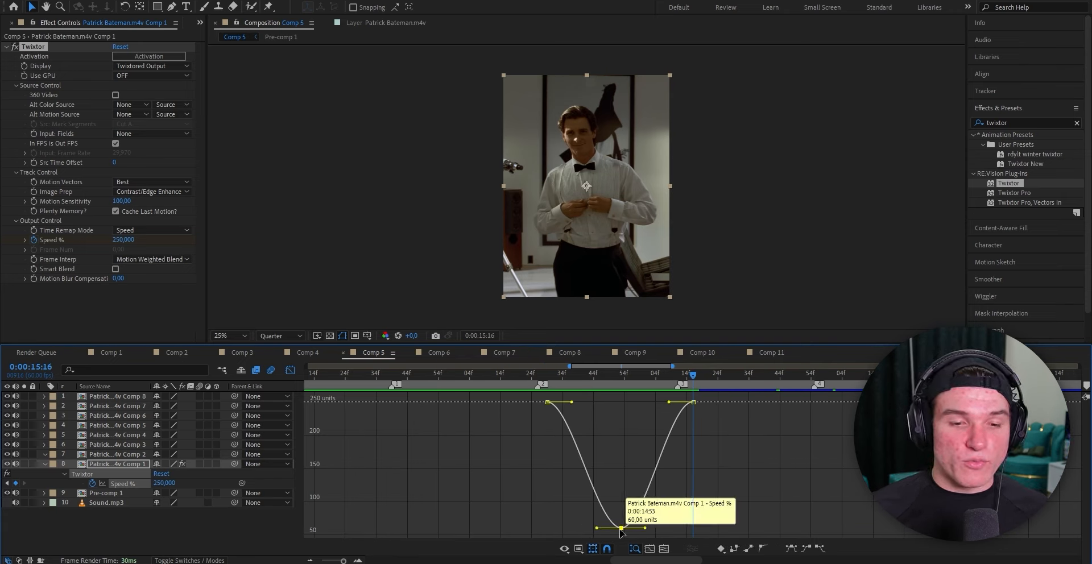
pyautogui.hotkey('ctrl', 'a')
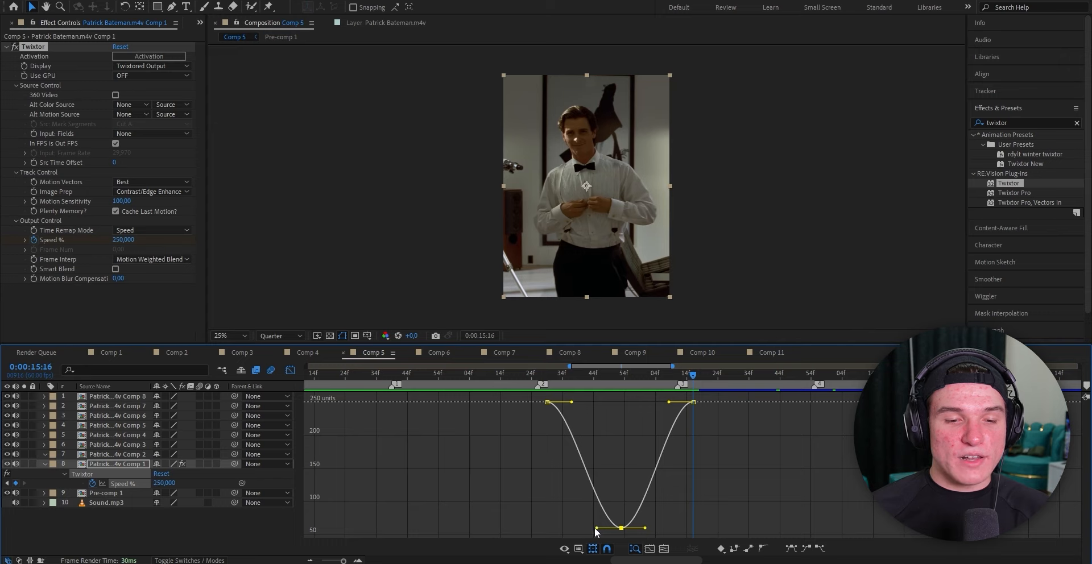
pyautogui.moveTo(596, 532); pyautogui.dragTo(560, 532)
pyautogui.press('space')
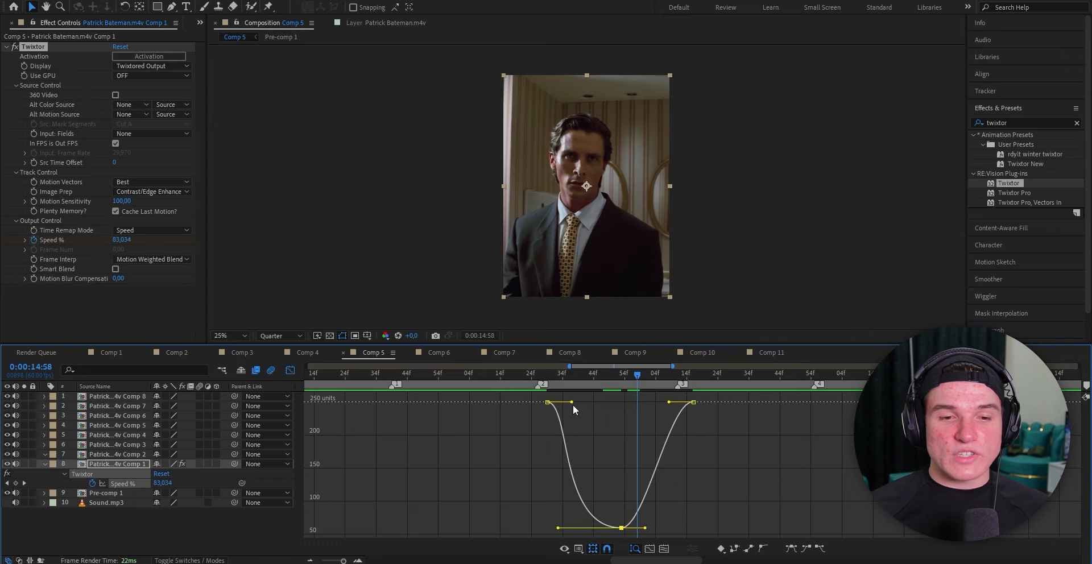
pyautogui.moveTo(572, 405); pyautogui.dragTo(549, 495)
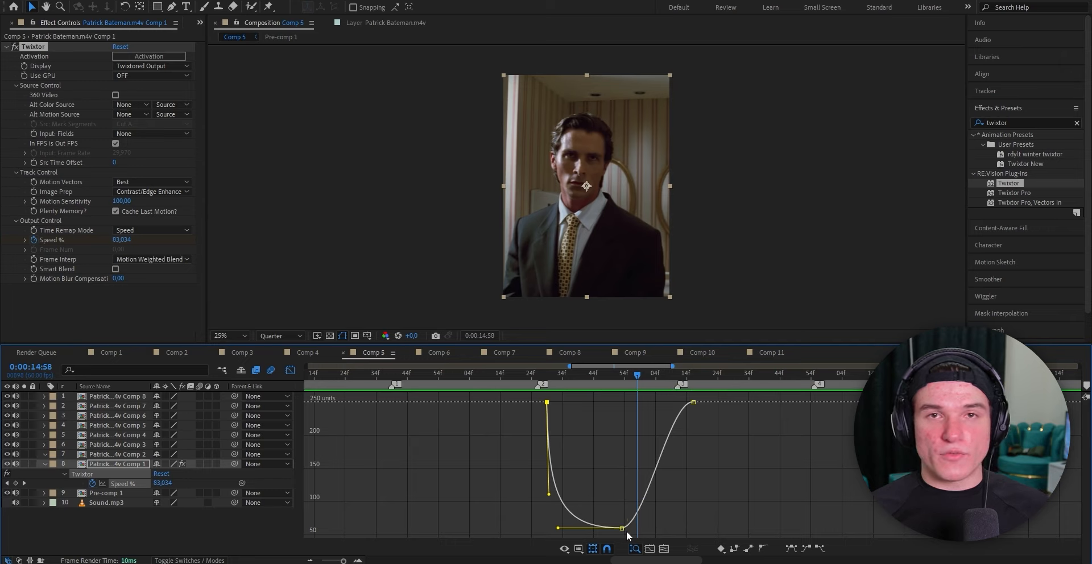
pyautogui.moveTo(646, 531); pyautogui.dragTo(683, 526)
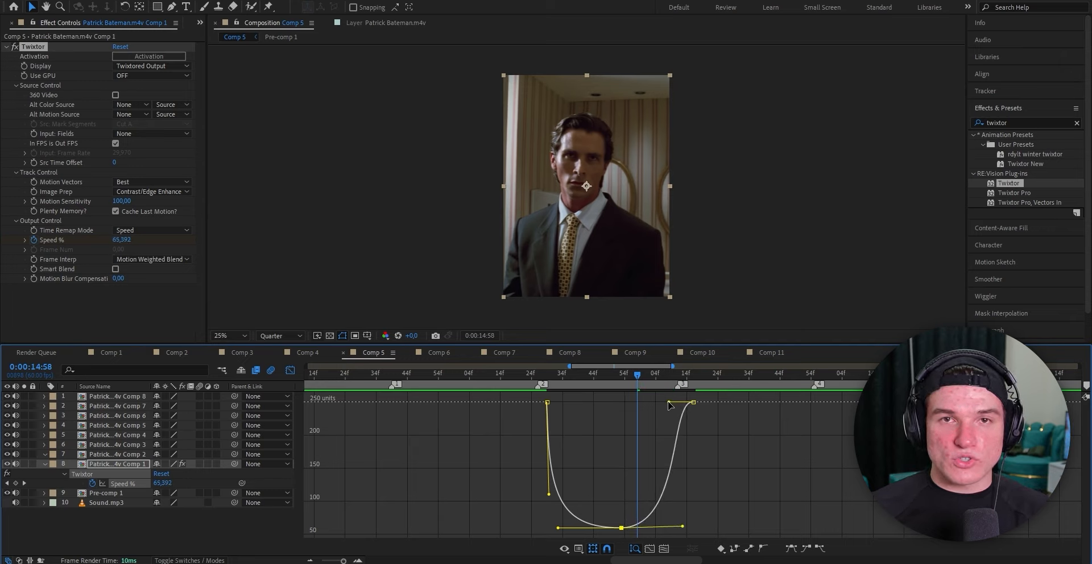
pyautogui.moveTo(670, 406); pyautogui.dragTo(691, 492)
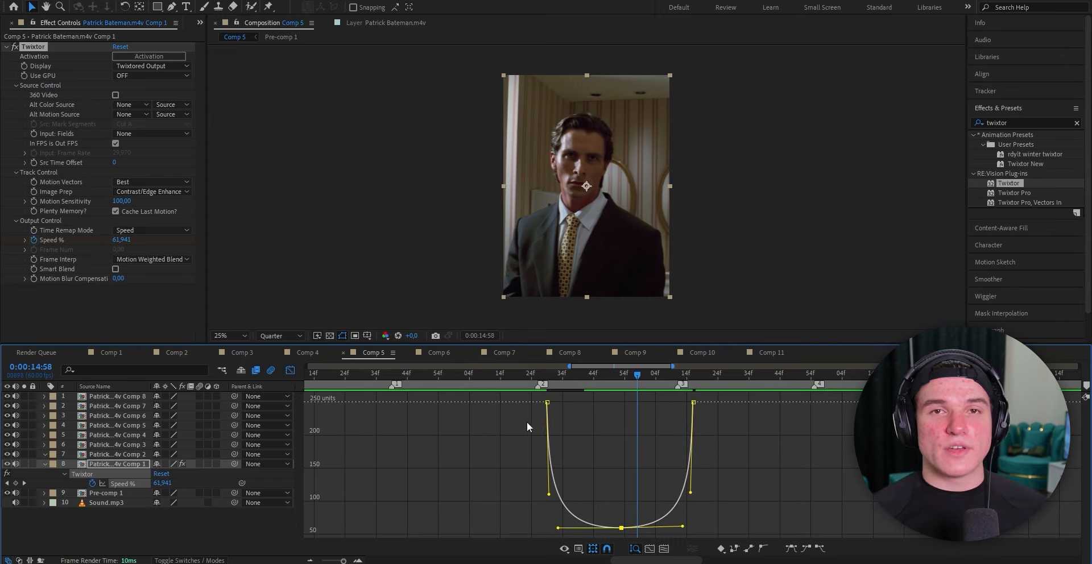
pyautogui.click(291, 371)
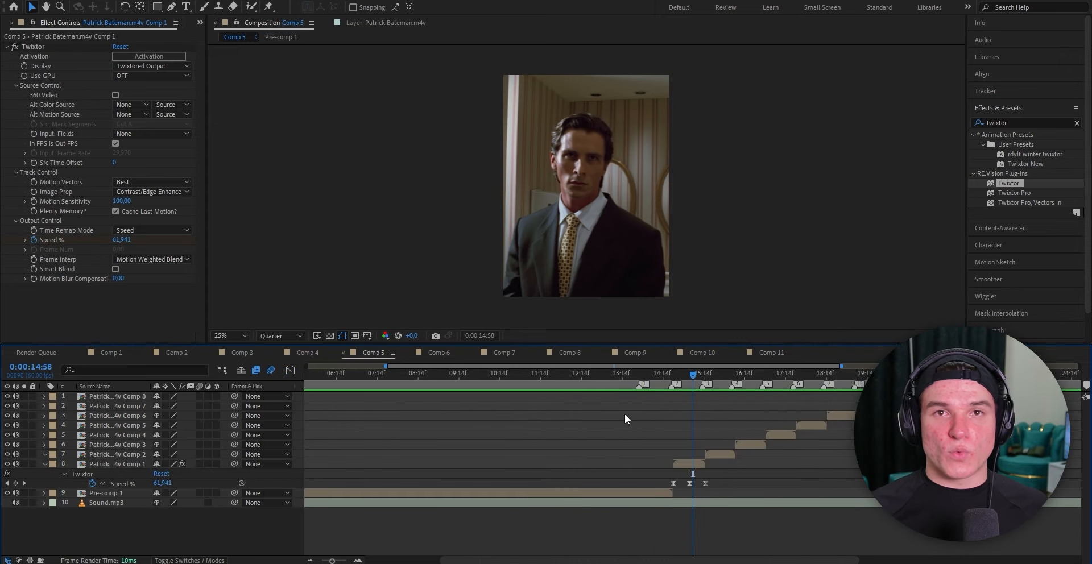
# Step: Copy the Twixtor effect with its Speed % keyframes to Patrick Bateman.m4v Comp 2 at 0:00:15:16 and reveal the pasted keyframes
pyautogui.click(724, 482)
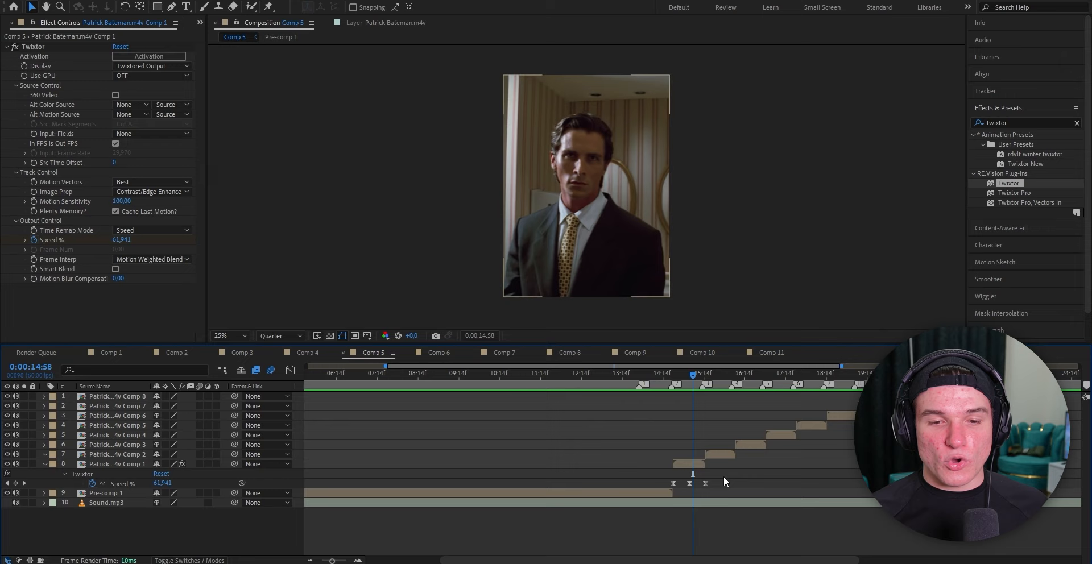
pyautogui.moveTo(721, 476); pyautogui.dragTo(641, 498)
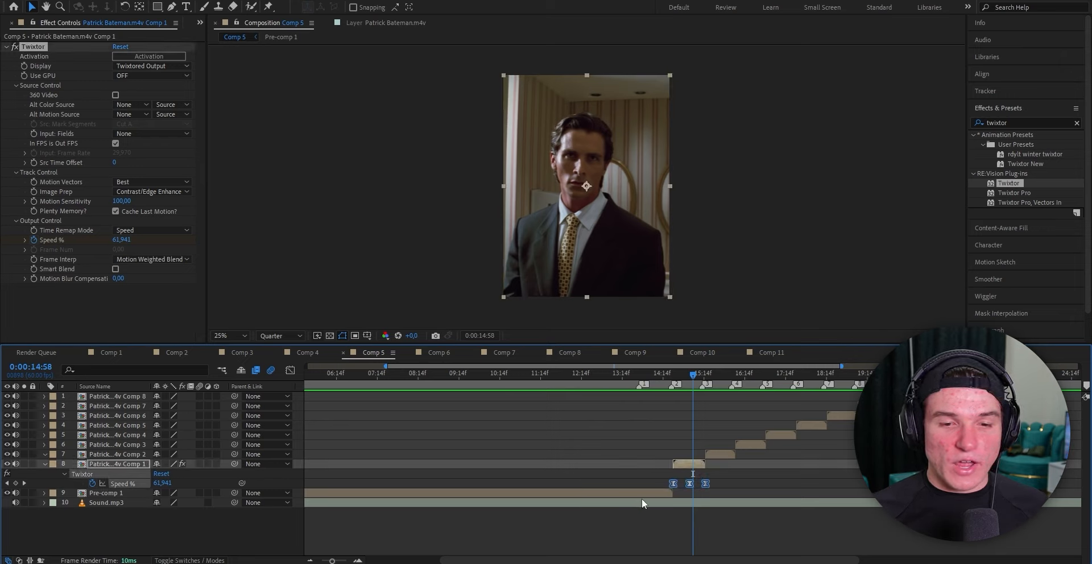
pyautogui.click(41, 47)
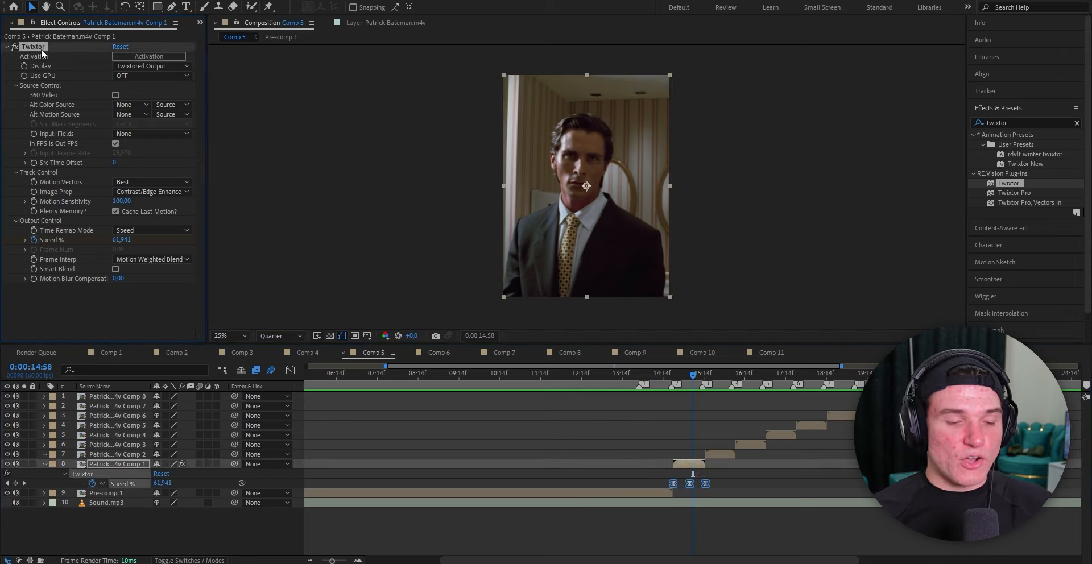
pyautogui.click(720, 455)
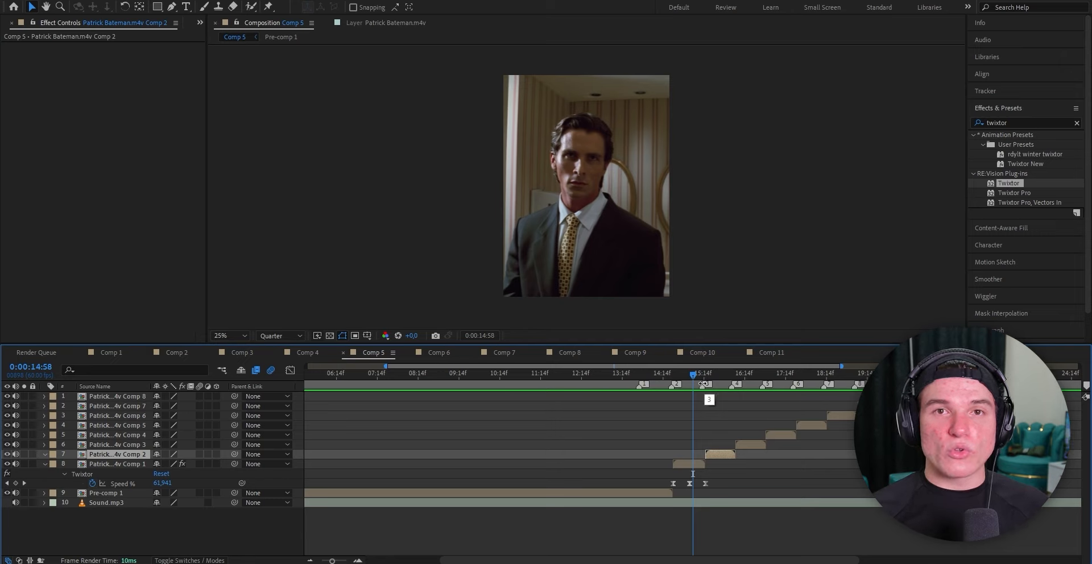
pyautogui.press('k')
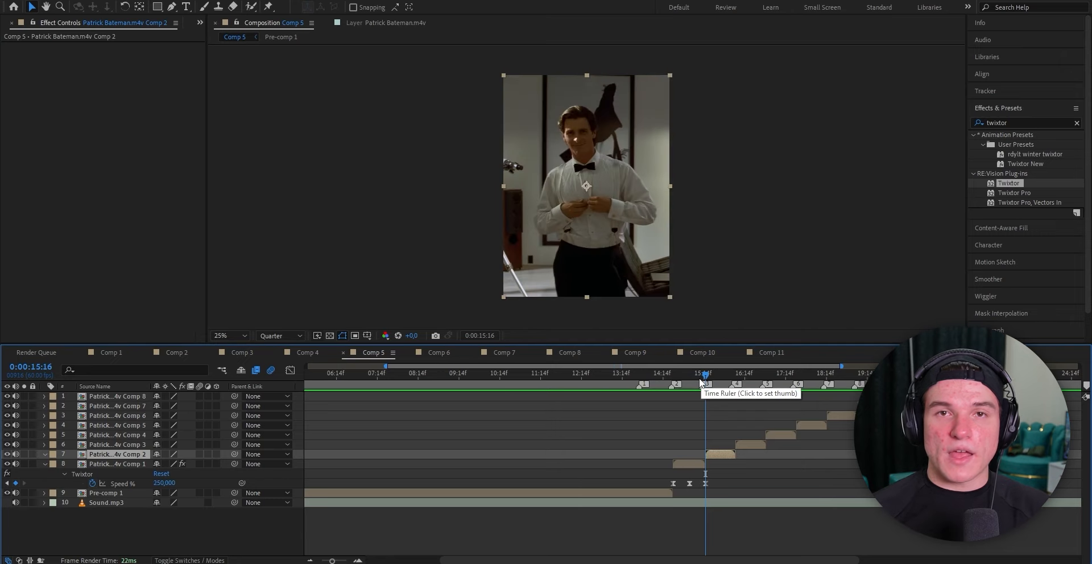
pyautogui.hotkey('ctrl', 'v')
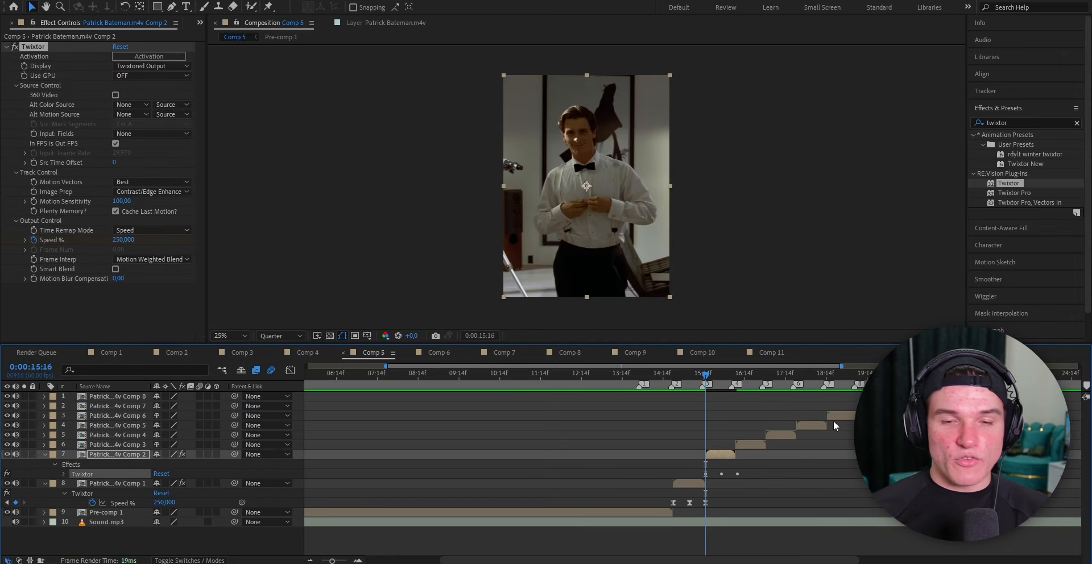
pyautogui.press('u')
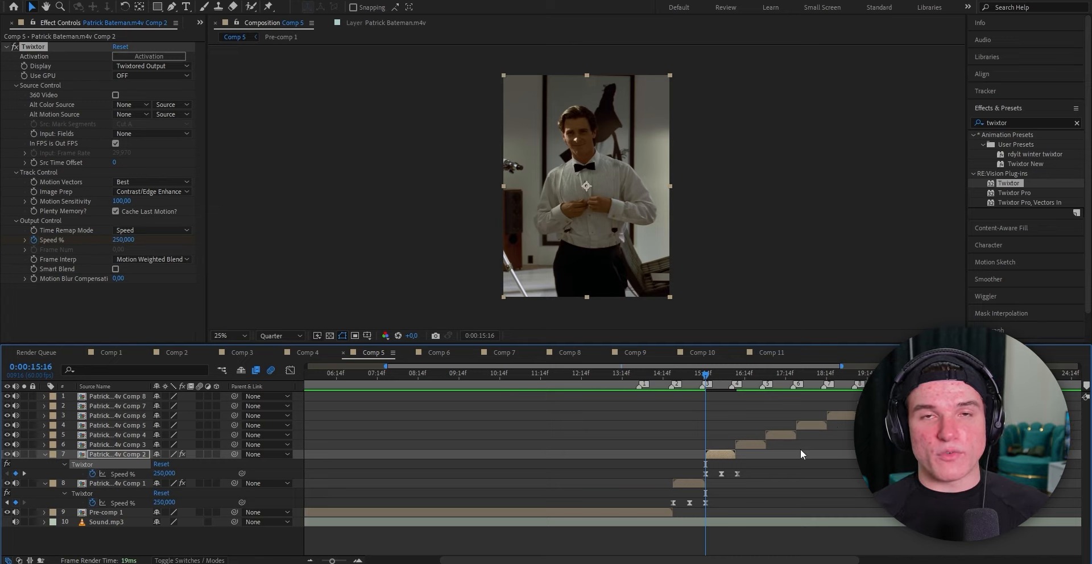
# Step: Move the last pasted Speed % keyframe slightly earlier so it lines up with the end of the second clip
pyautogui.moveTo(332, 560); pyautogui.dragTo(345, 560)
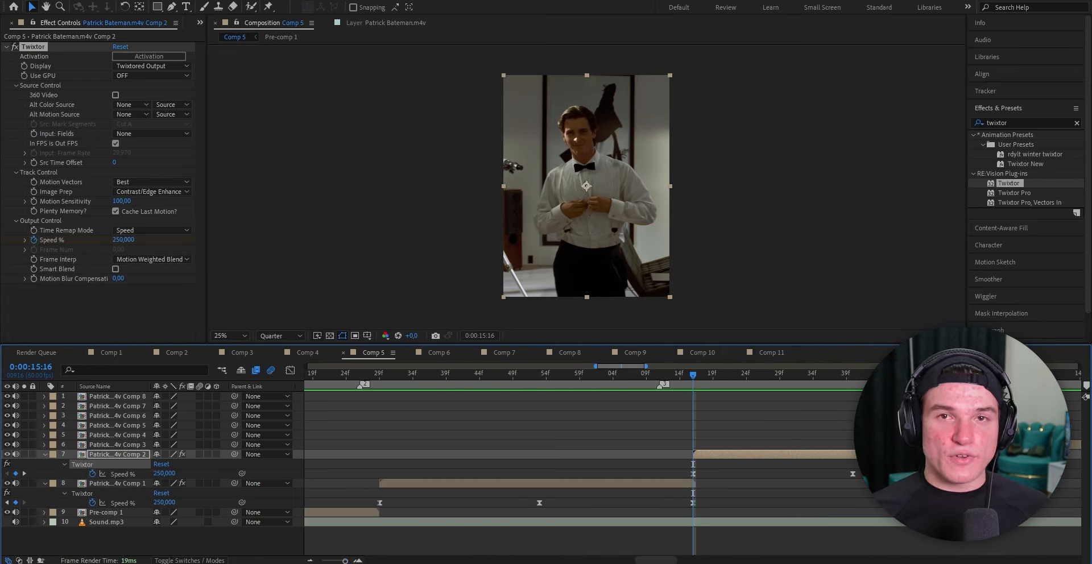
pyautogui.moveTo(872, 468); pyautogui.dragTo(670, 476)
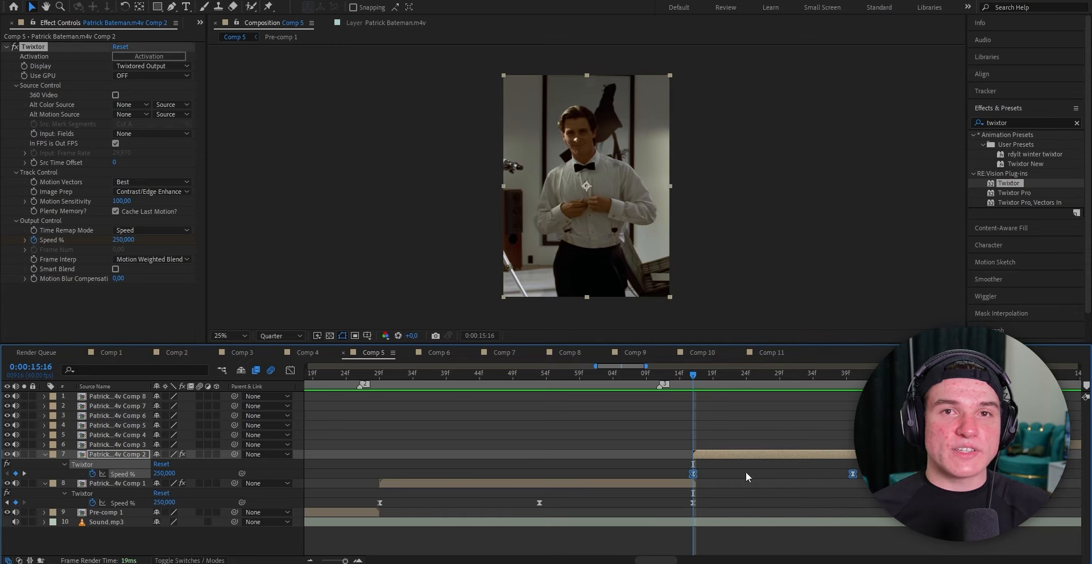
pyautogui.moveTo(1007, 474); pyautogui.dragTo(995, 474)
pyautogui.click(995, 486)
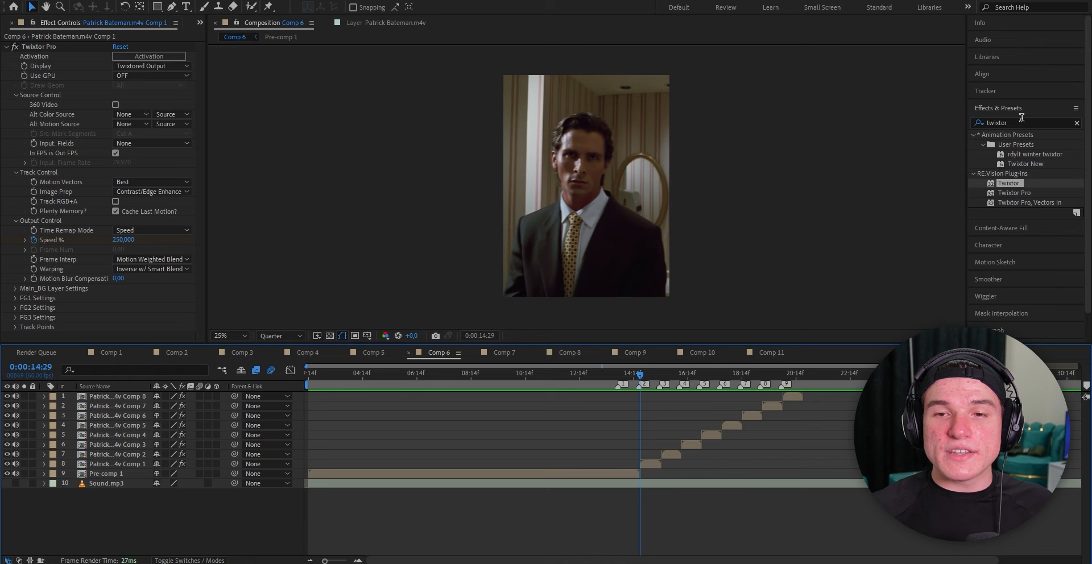
# Step: Apply S_BlurMoCurves to Patrick Bateman.m4v Comp 1 in Comp 6 and keyframe Z Dist at 0.8 at the clip's start, 0:00:14:29
pyautogui.click(977, 127)
pyautogui.write('s_')
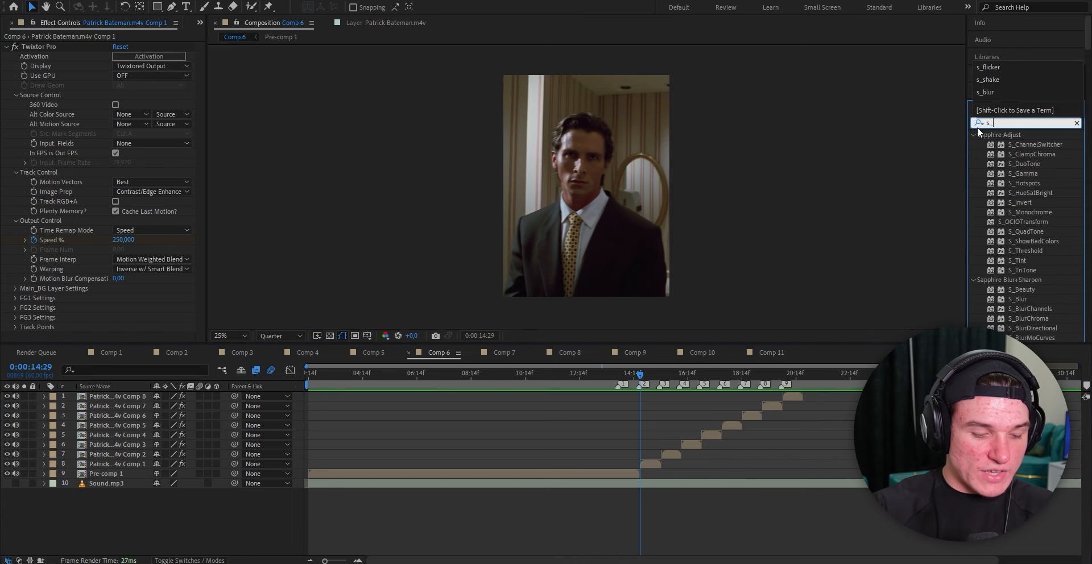
pyautogui.write('blurmo')
pyautogui.moveTo(1032, 145); pyautogui.dragTo(348, 295)
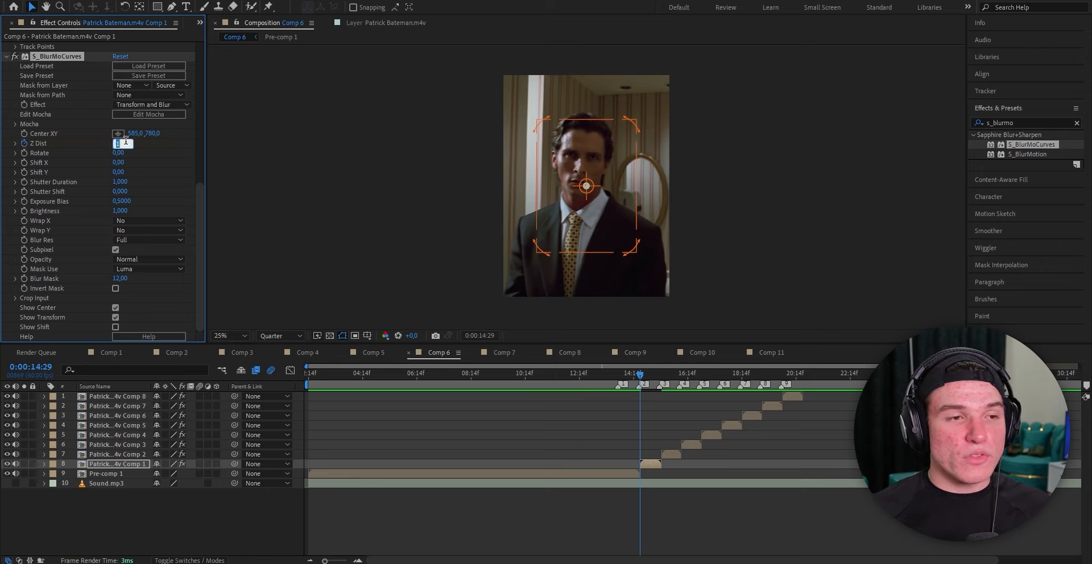
pyautogui.write('0,8')
pyautogui.press('Return')
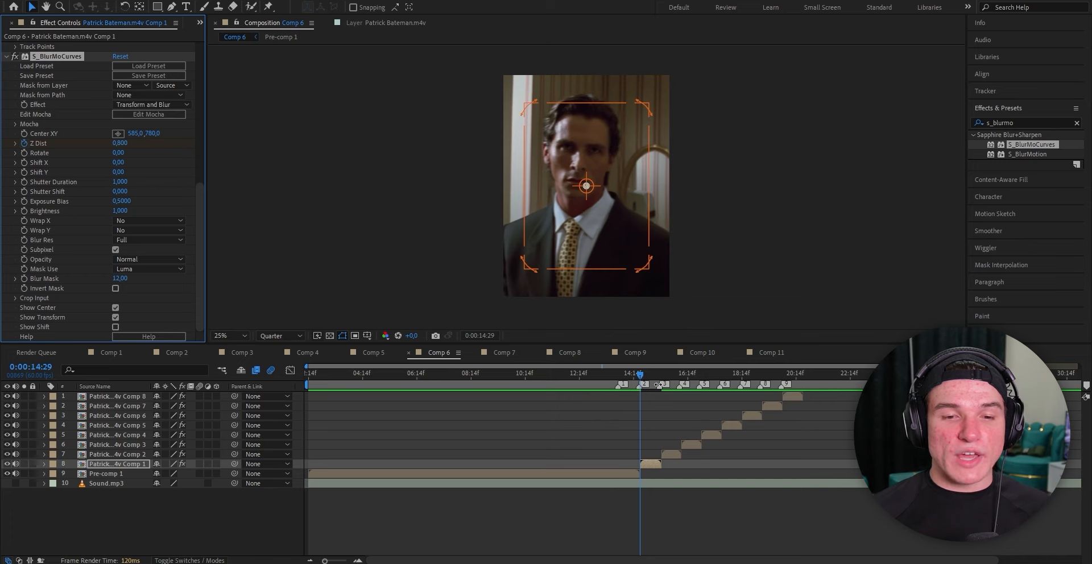
# Step: Add a Z Dist keyframe of 1 at the end of the first clip and preview the zoom
pyautogui.rightClick(659, 386)
pyautogui.click(680, 420)
pyautogui.click(121, 144)
pyautogui.write('3')
pyautogui.press('Return')
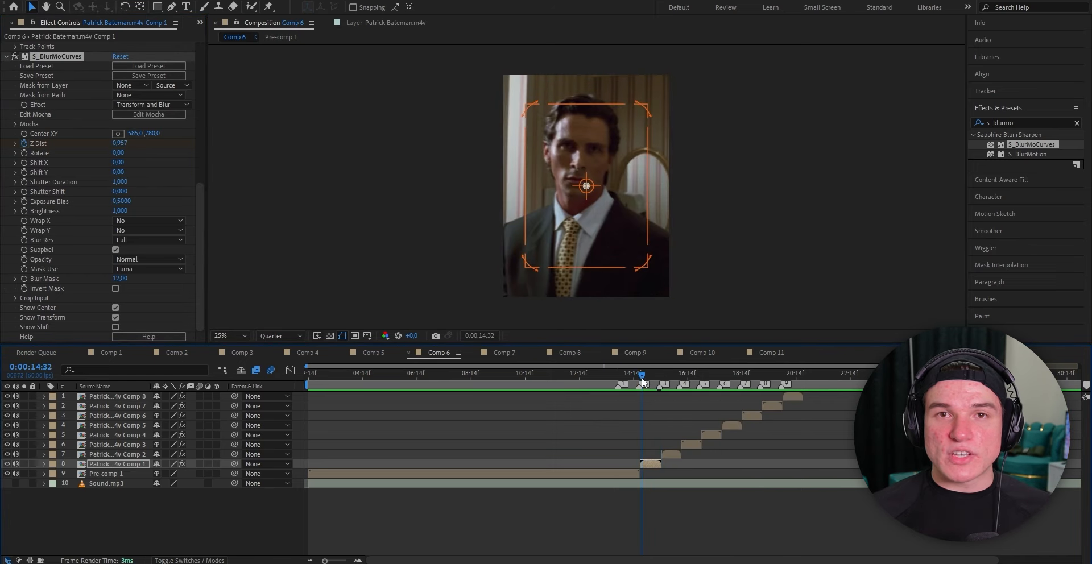
pyautogui.press('space')
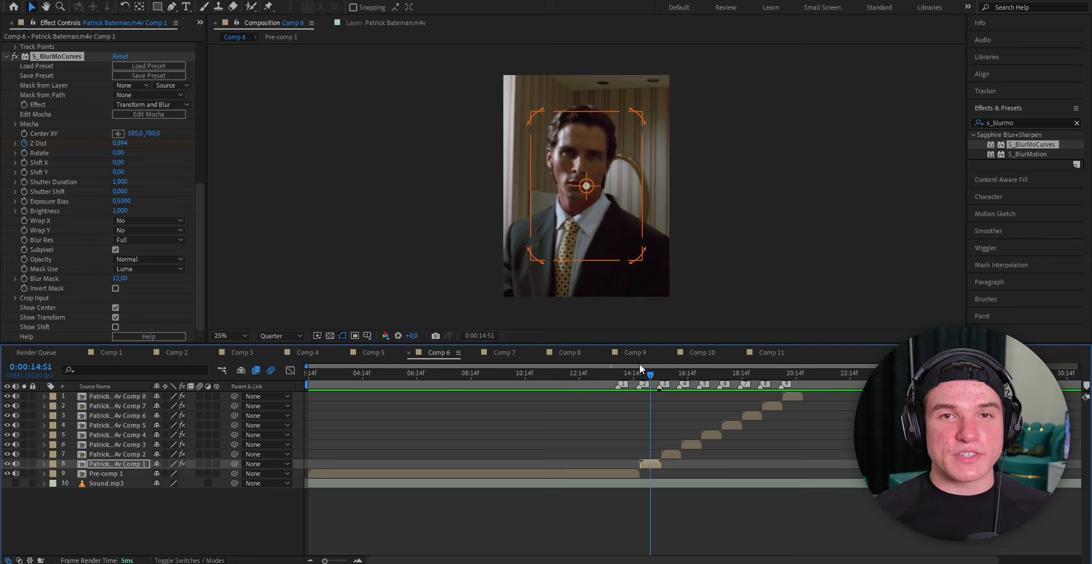
# Step: Reveal the clip's keyframes and apply Easy Ease to both Z Dist keyframes
pyautogui.press('u')
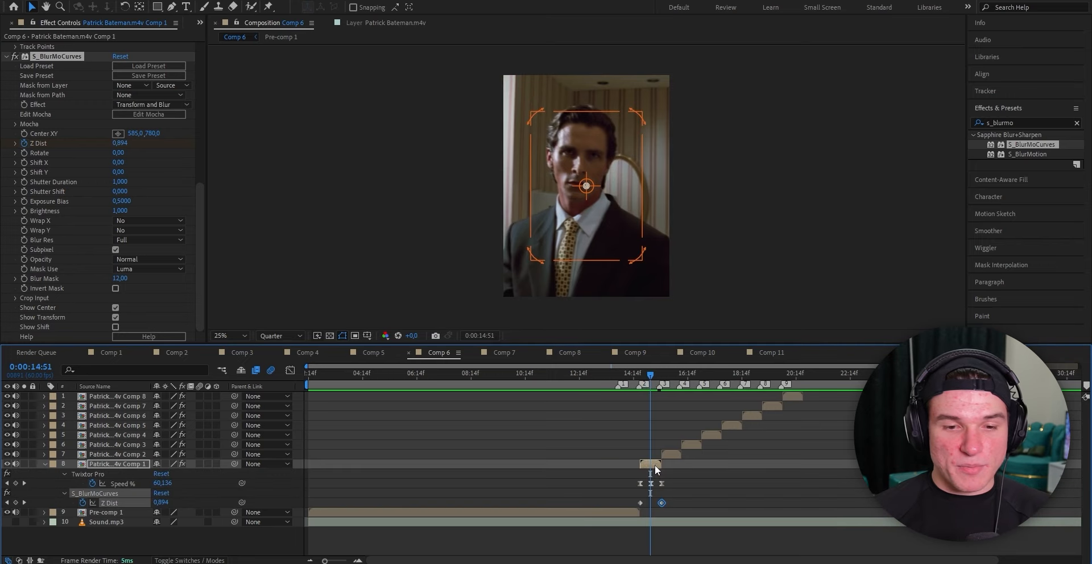
pyautogui.click(681, 496)
pyautogui.click(640, 503)
pyautogui.rightClick(640, 503)
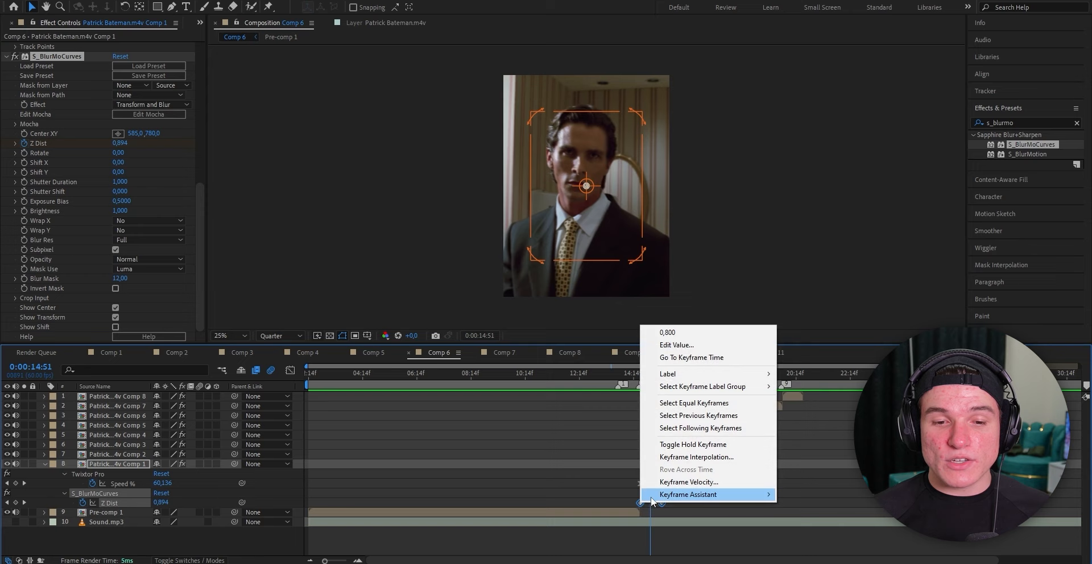
pyautogui.moveTo(653, 501)
pyautogui.click(808, 419)
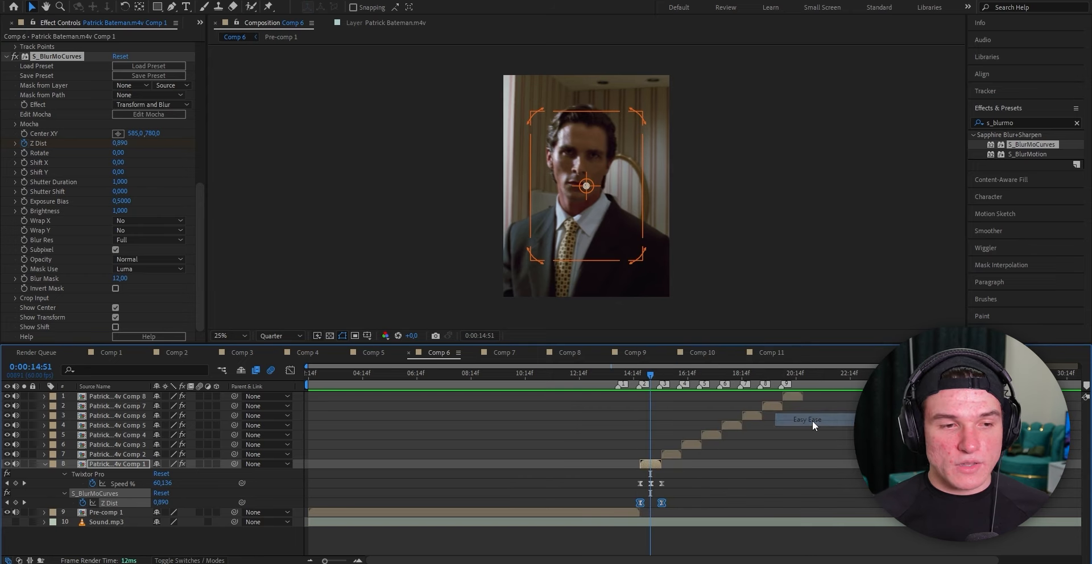
# Step: Shape the Z Dist value graph so it rises steeply at both ends with a gentler middle, and preview the zoom
pyautogui.click(290, 370)
pyautogui.press('=')
pyautogui.press('=')
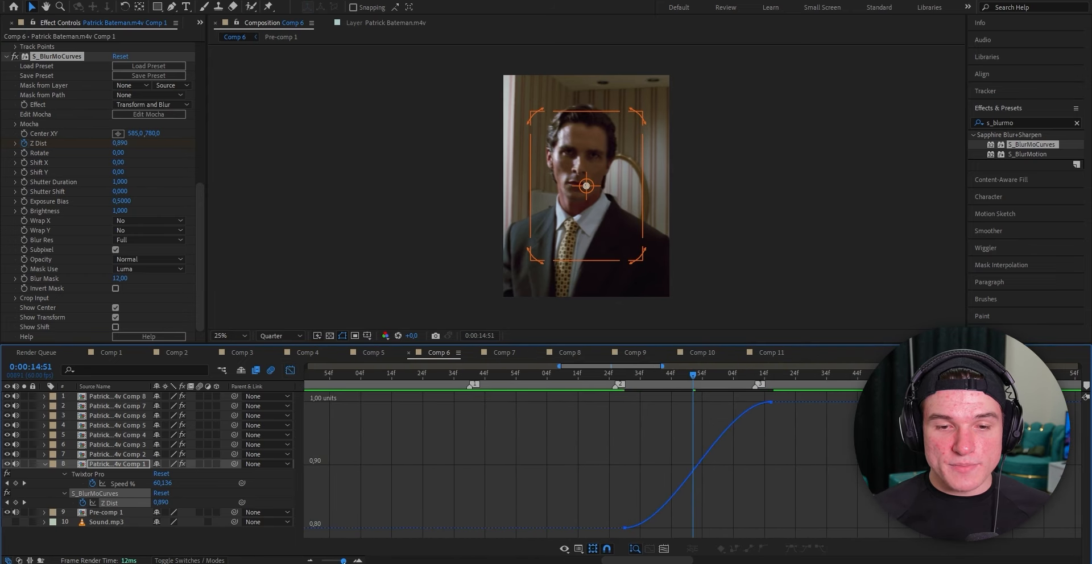
pyautogui.click(625, 528)
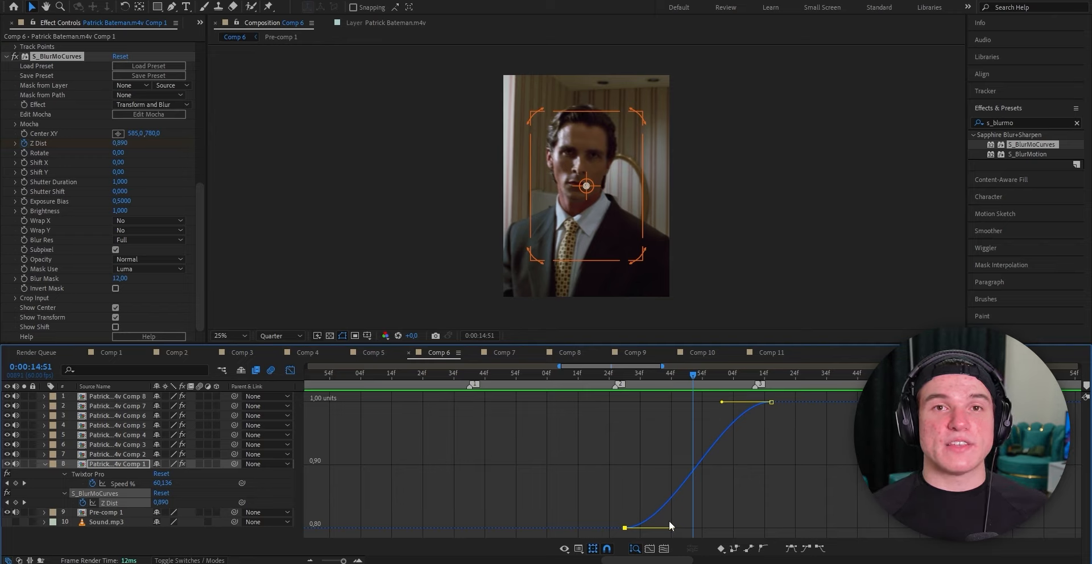
pyautogui.click(670, 521)
pyautogui.click(626, 530)
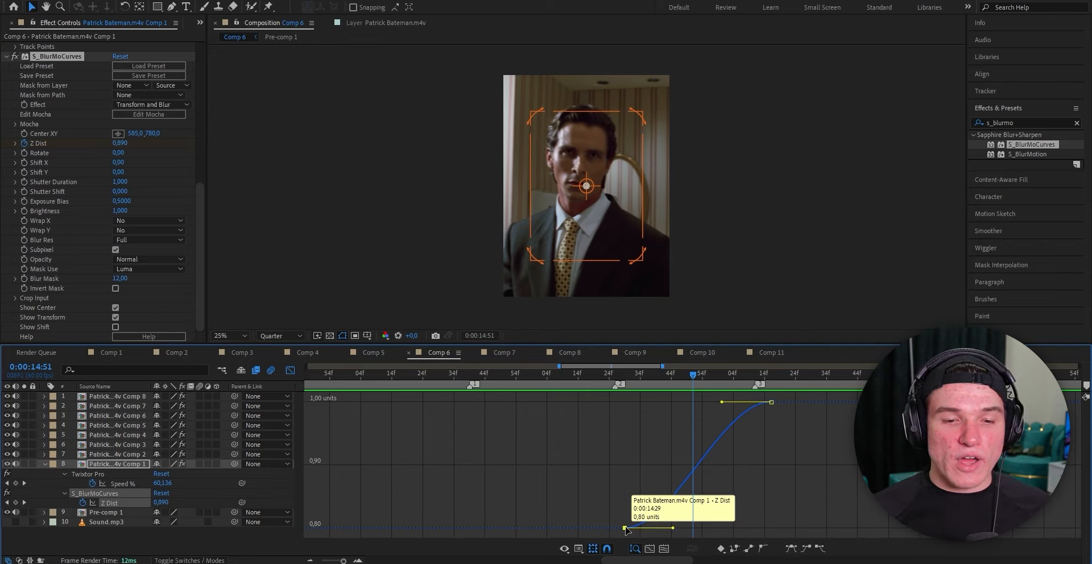
pyautogui.moveTo(673, 529); pyautogui.dragTo(607, 479)
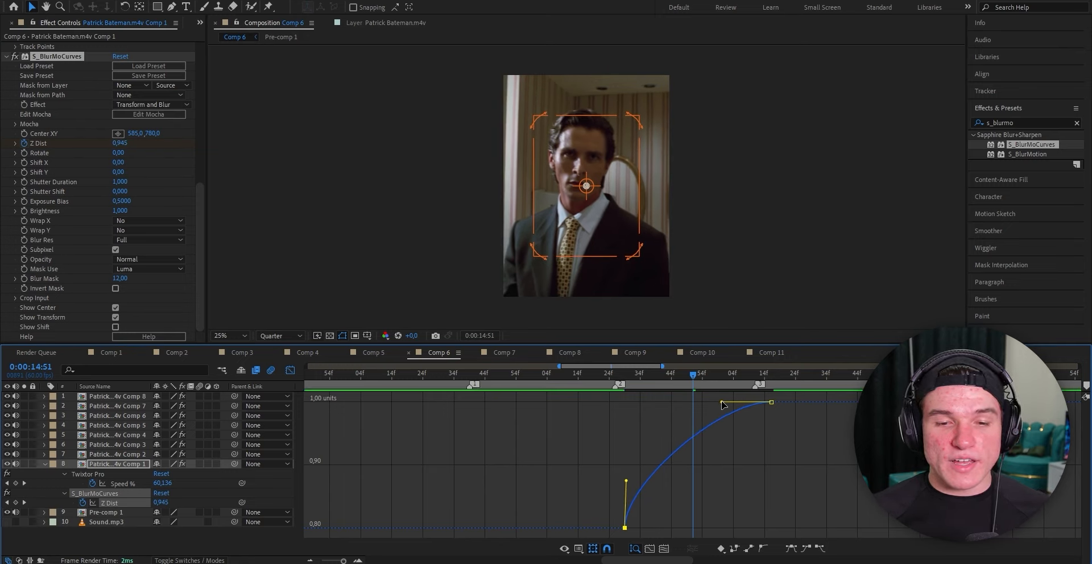
pyautogui.moveTo(722, 403); pyautogui.dragTo(769, 466)
pyautogui.click(626, 374)
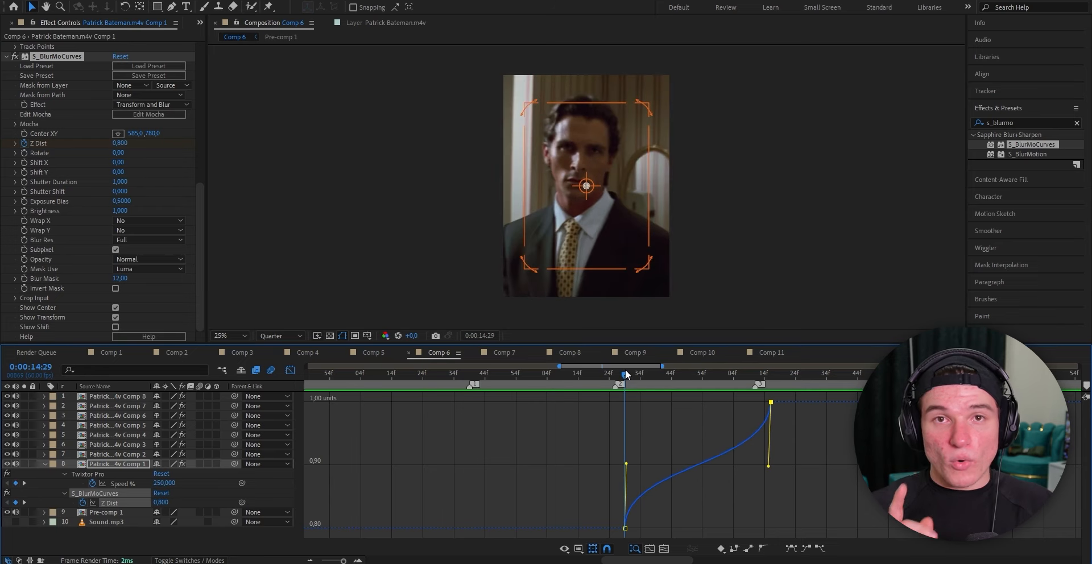
pyautogui.press('space')
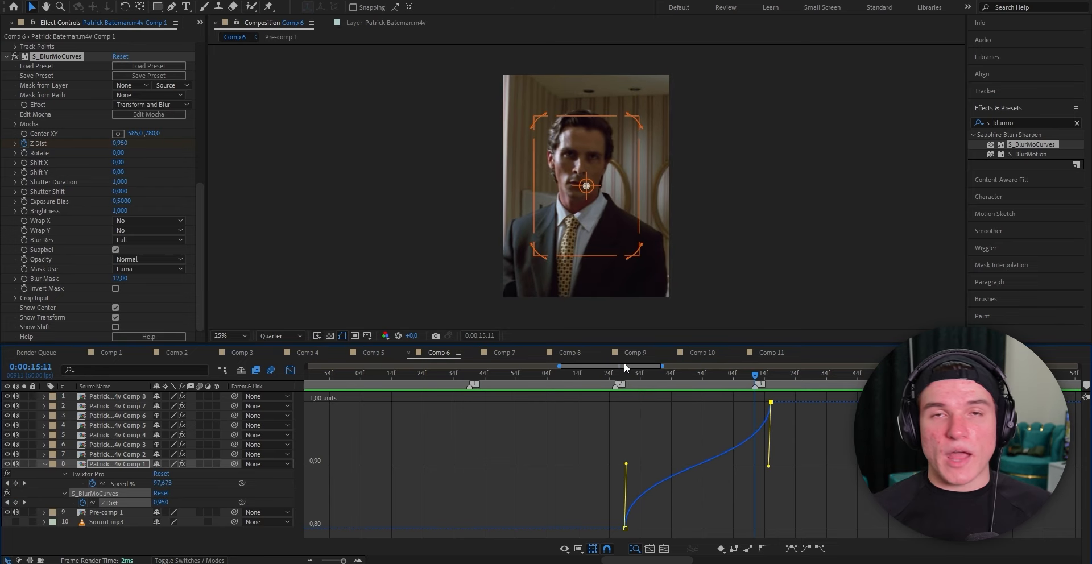
pyautogui.click(289, 372)
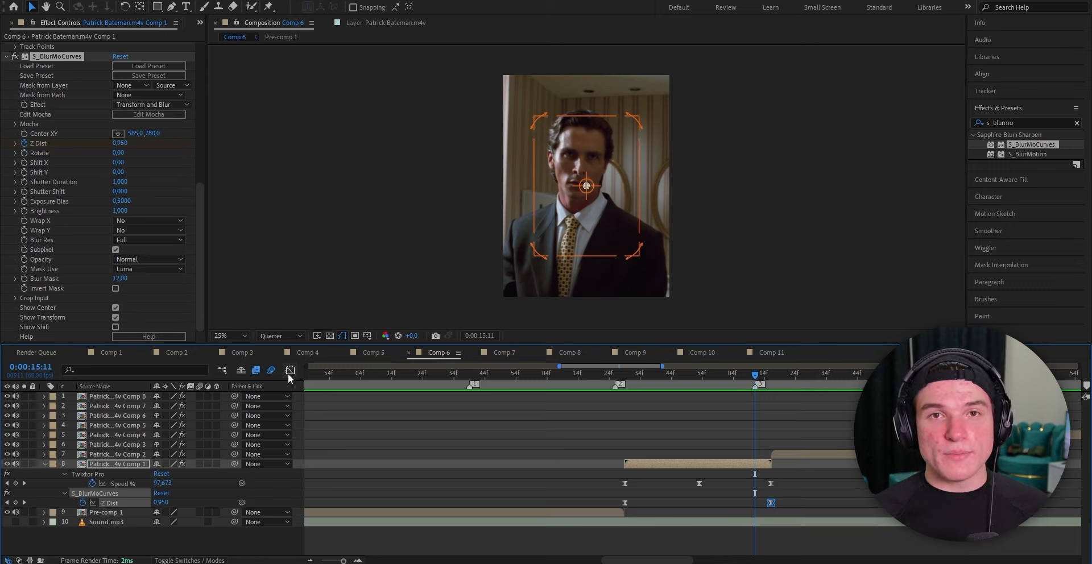
# Step: Copy the S_BlurMoCurves effect with its Z Dist keyframes onto Patrick Bateman.m4v Comp 2 at that clip's start, 0:00:15:16
pyautogui.moveTo(800, 498); pyautogui.dragTo(610, 507)
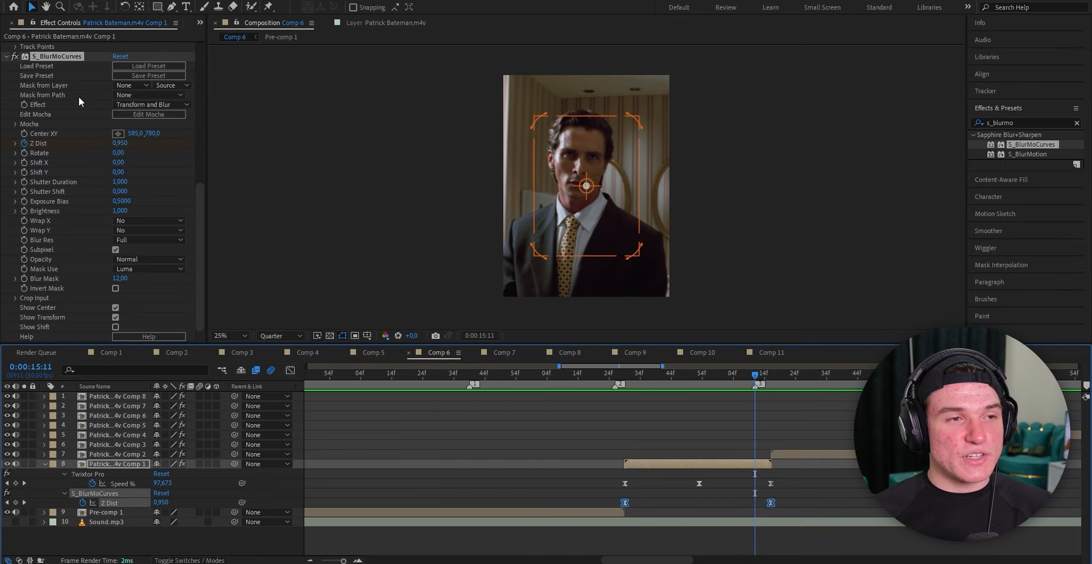
pyautogui.click(46, 60)
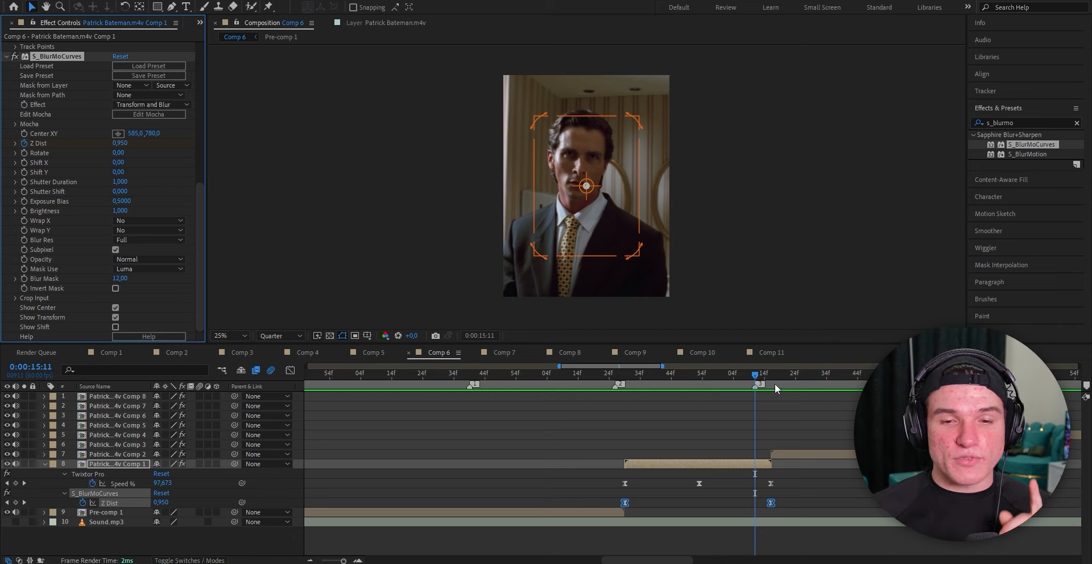
pyautogui.press('k')
pyautogui.hotkey('ctrl', 'v')
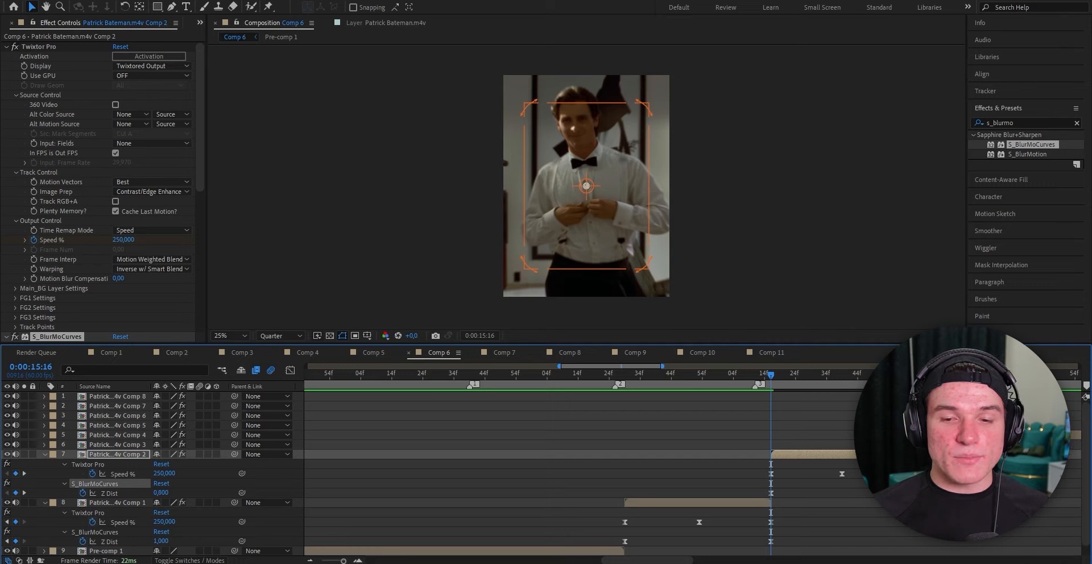
pyautogui.click(771, 493)
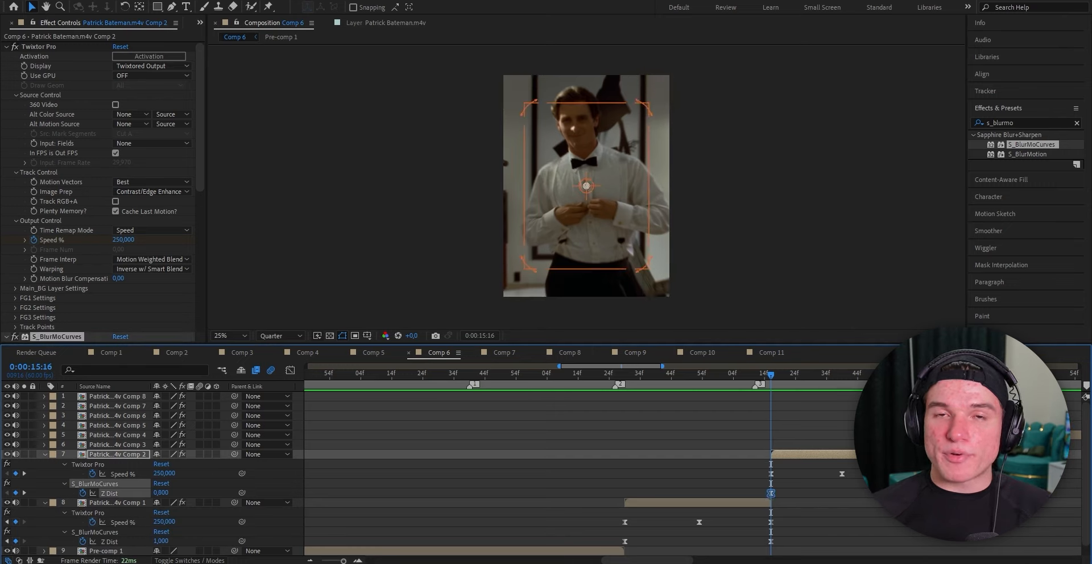
pyautogui.click(861, 481)
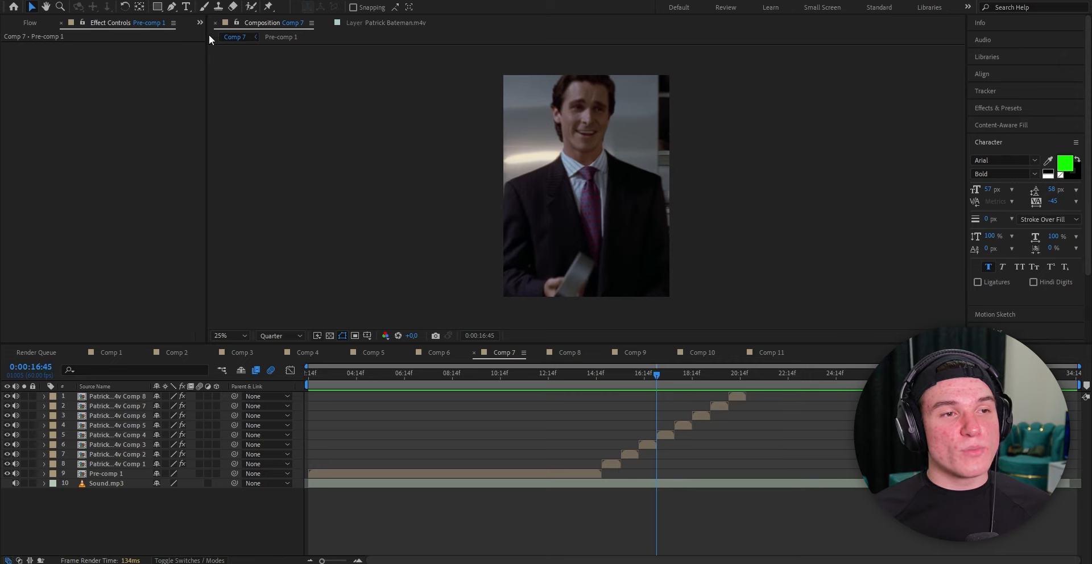
# Step: Add the caption "REALLY NICE PLACE HERE PAUL" at the start of Comp 7 and centre it horizontally in the composition
pyautogui.click(186, 6)
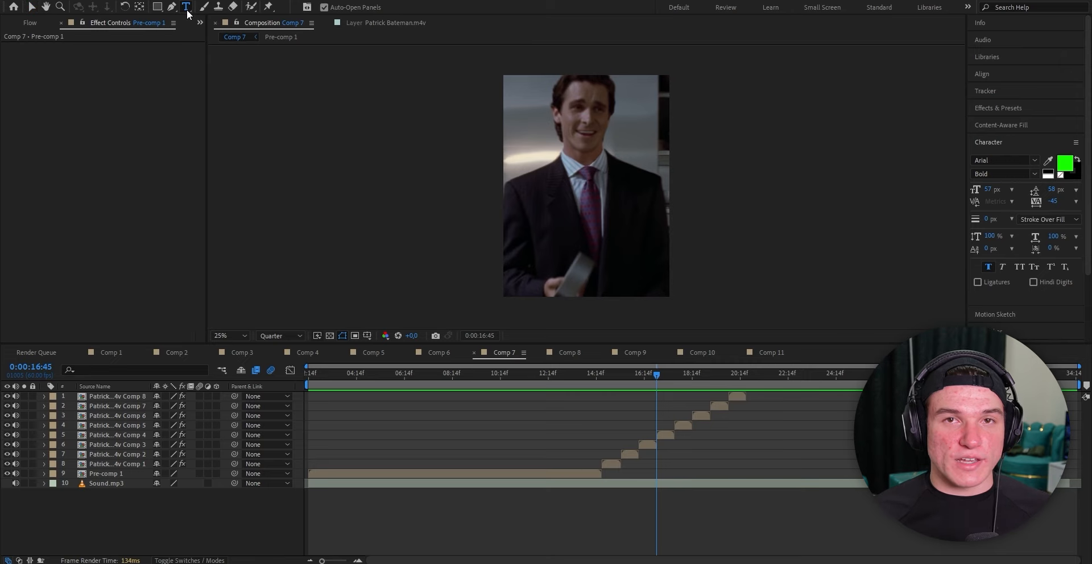
pyautogui.press('Home')
pyautogui.click(632, 212)
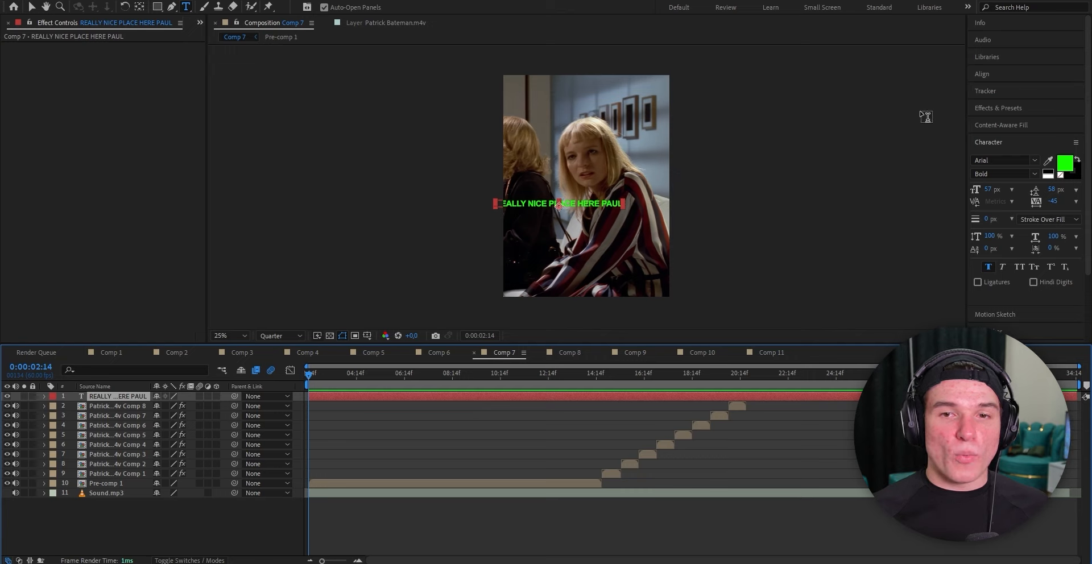
pyautogui.click(984, 76)
pyautogui.click(999, 105)
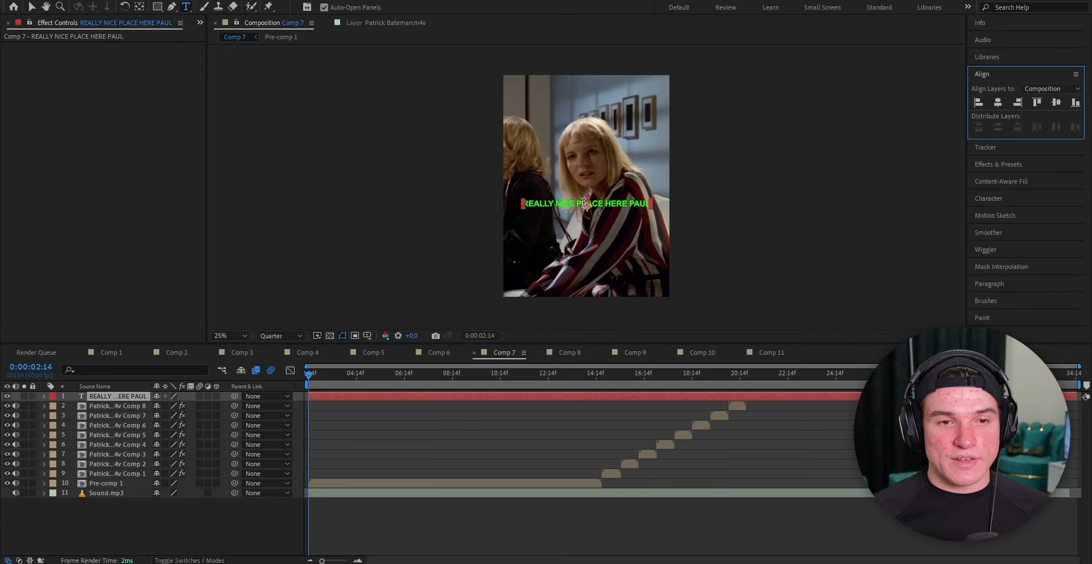
# Step: Change the fill colour of the whole caption to white, FFFFFF
pyautogui.tripleClick(582, 203)
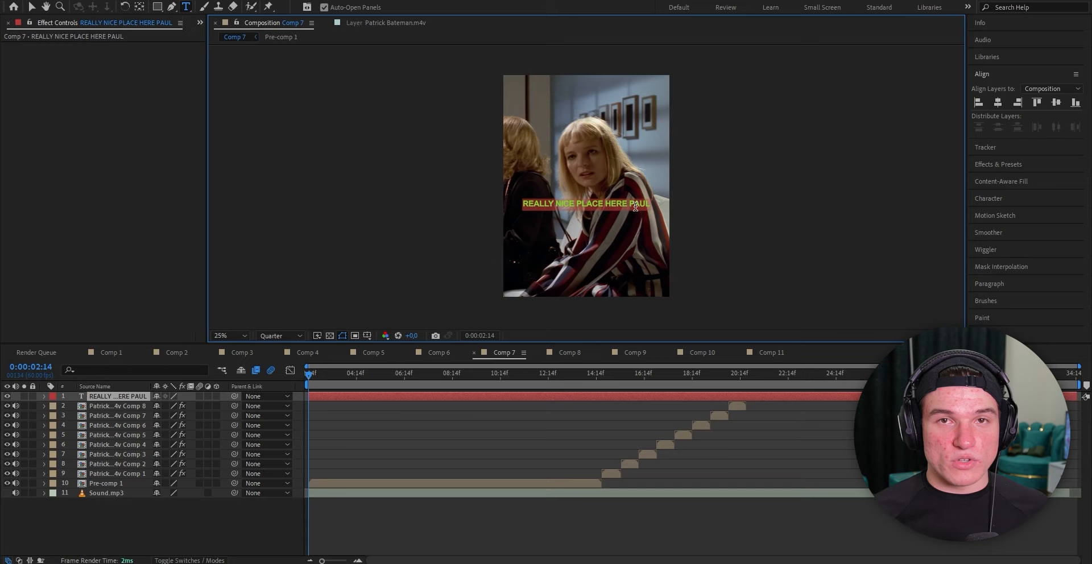
pyautogui.click(989, 201)
pyautogui.click(989, 200)
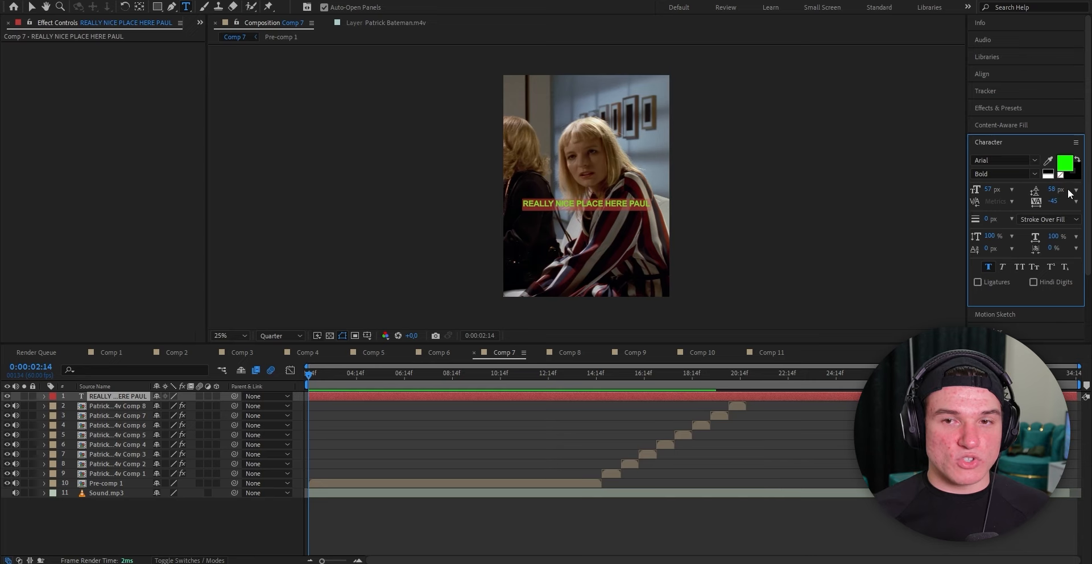
pyautogui.click(1065, 163)
pyautogui.click(154, 174)
pyautogui.moveTo(154, 175); pyautogui.dragTo(46, 97)
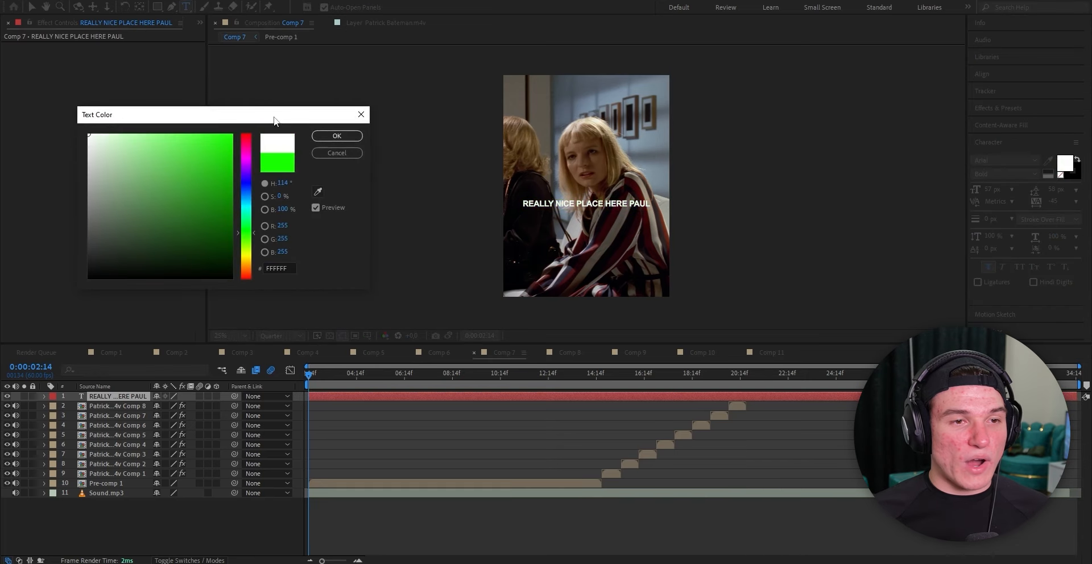
pyautogui.click(337, 135)
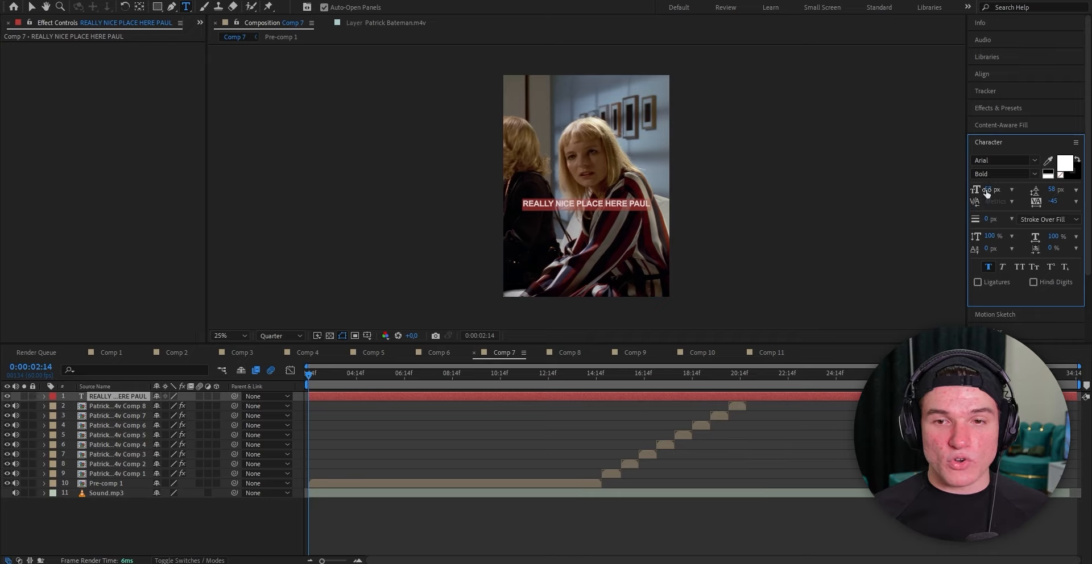
# Step: Set the caption's font size to 55 px and try out looser tracking and a taller vertical scale
pyautogui.moveTo(985, 191)
pyautogui.mouseDown()
pyautogui.moveTo(996, 191)
pyautogui.moveTo(983, 191)
pyautogui.mouseUp()
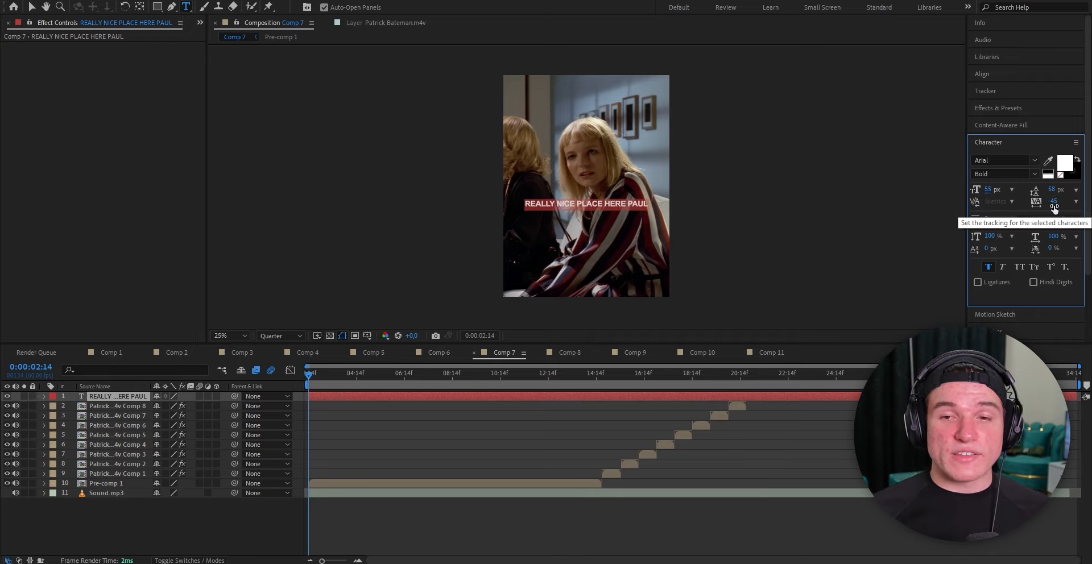
pyautogui.moveTo(1054, 208); pyautogui.dragTo(1072, 205)
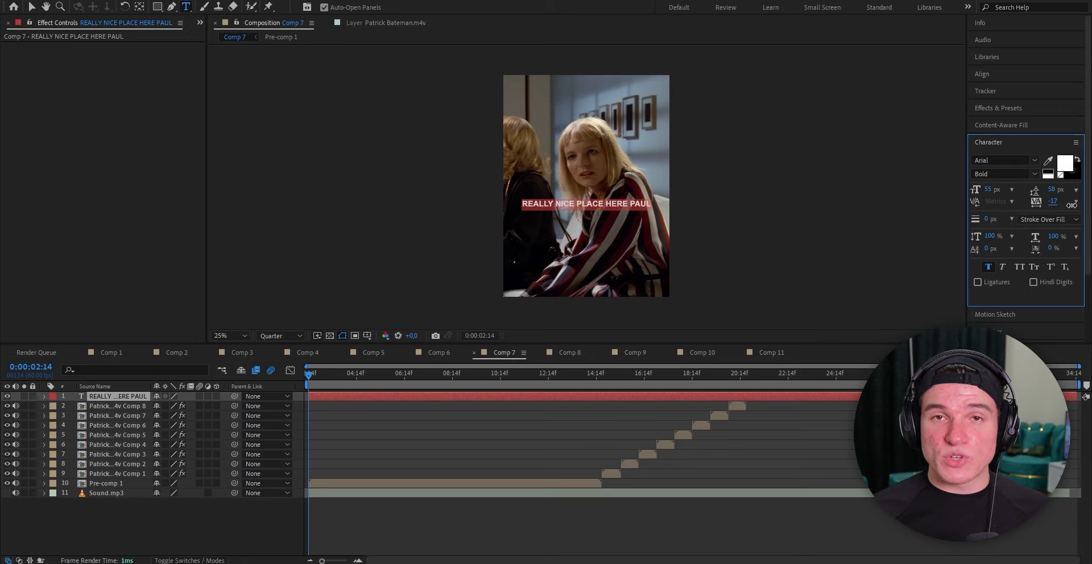
pyautogui.hotkey('ctrl', 'z')
pyautogui.moveTo(991, 236); pyautogui.dragTo(1030, 236)
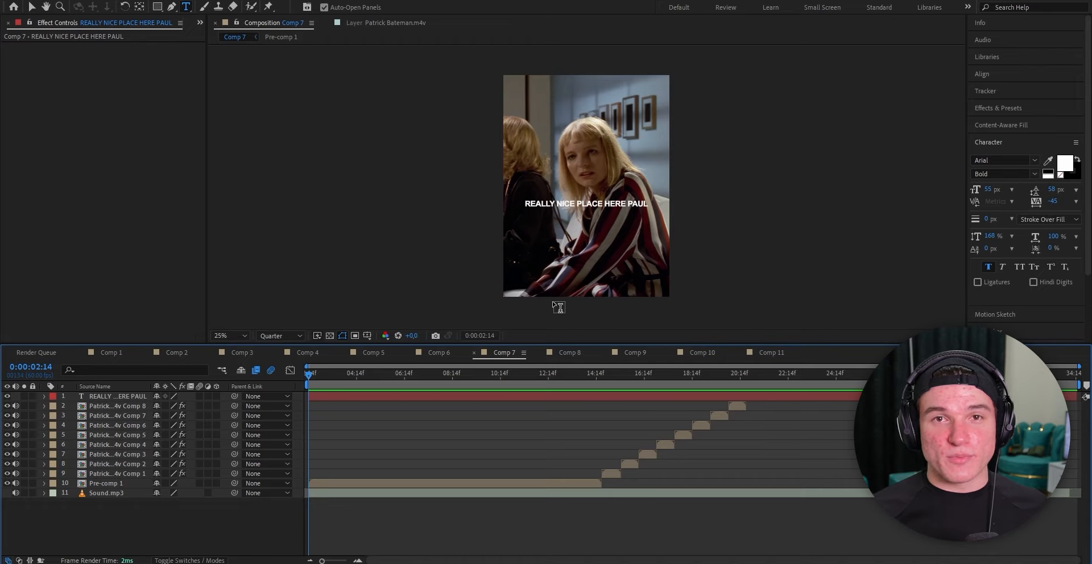
# Step: Apply Deep Glow to the caption layer with an exposure of 0.25 and a radius of 400
pyautogui.click(1011, 109)
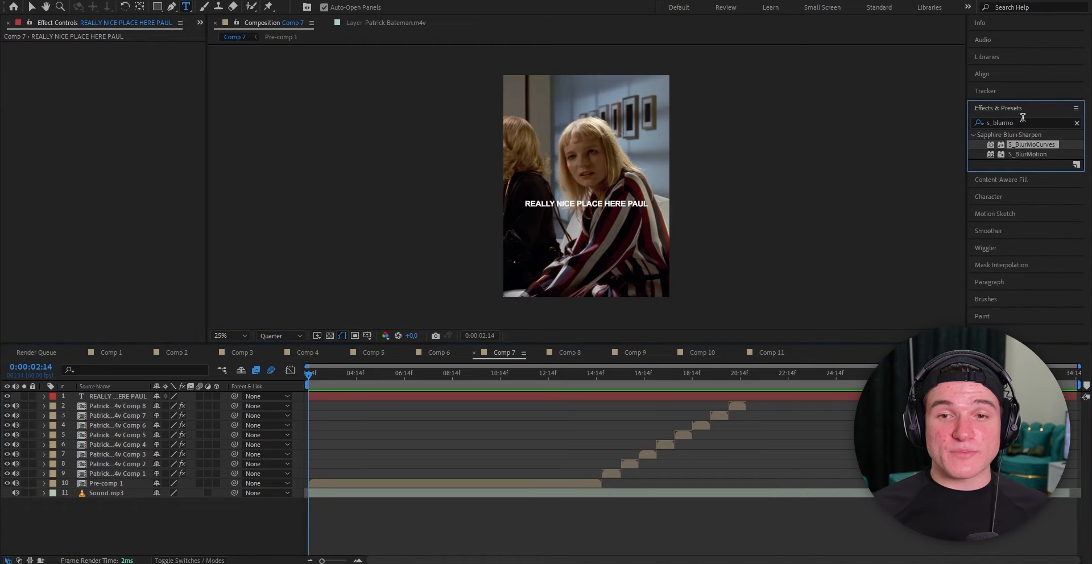
pyautogui.click(1023, 118)
pyautogui.write('deep glow')
pyautogui.moveTo(1013, 144); pyautogui.dragTo(370, 396)
pyautogui.click(122, 76)
pyautogui.write('0')
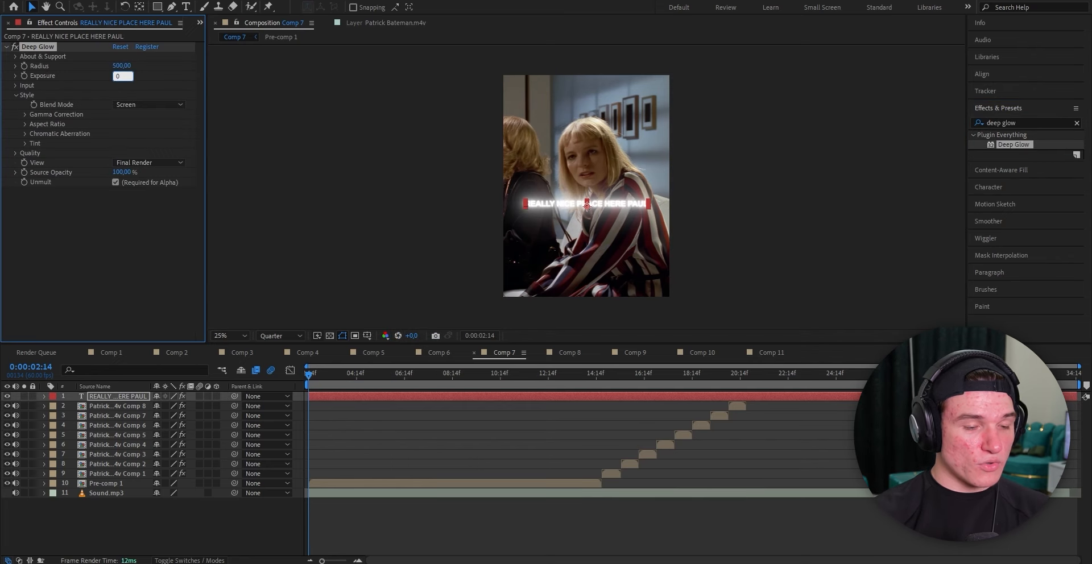
pyautogui.write(',25')
pyautogui.press('Return')
pyautogui.click(122, 66)
pyautogui.write('4')
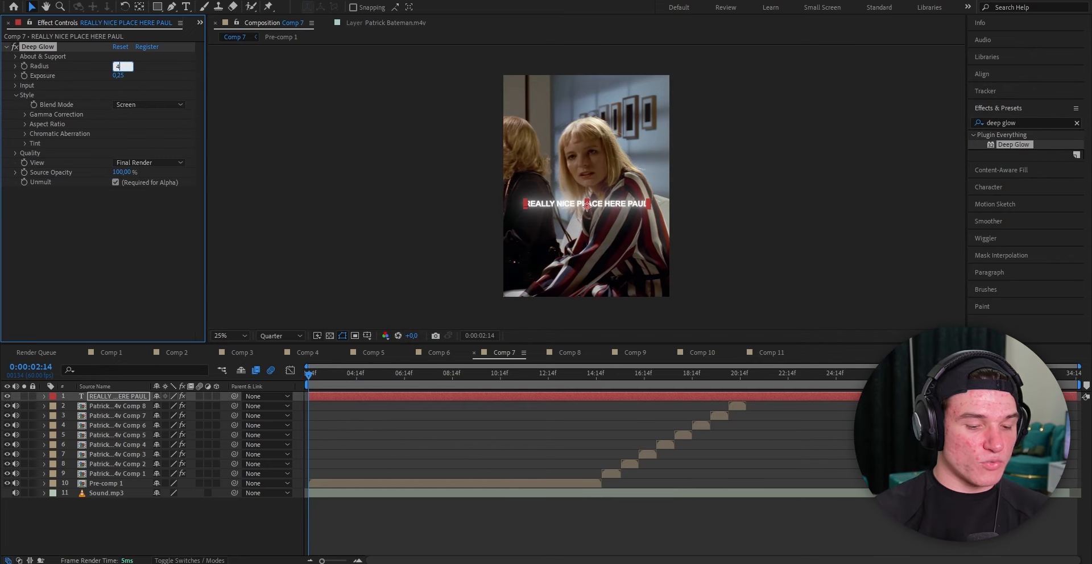
pyautogui.write('00')
pyautogui.press('Return')
# Step: Add Bevel Alpha to the caption with an edge thickness of 4 and a light intensity of 0.3
pyautogui.click(1001, 123)
pyautogui.write('bevel')
pyautogui.click(1019, 215)
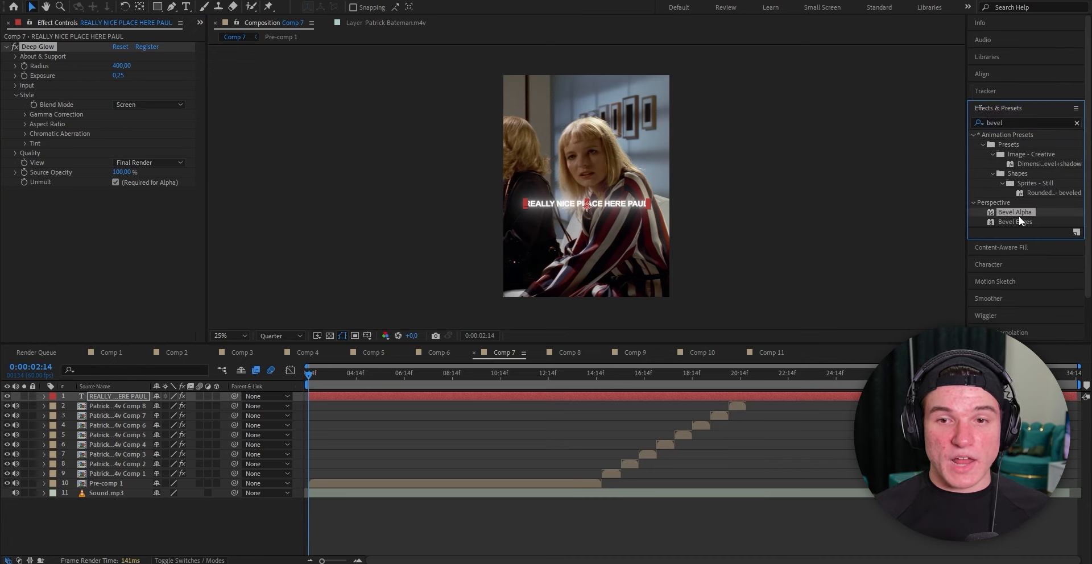
pyautogui.moveTo(1019, 216); pyautogui.dragTo(98, 195)
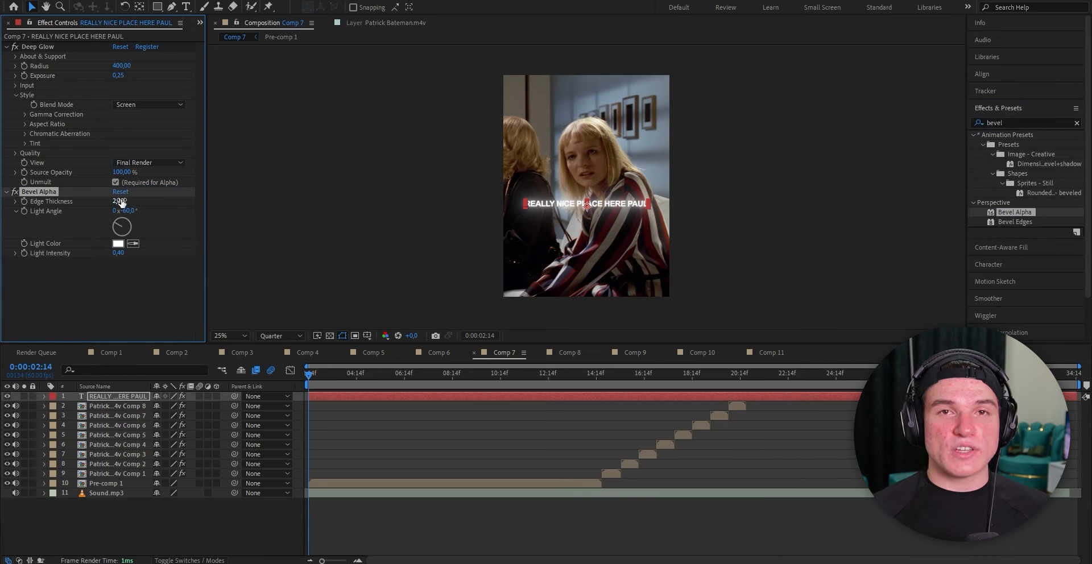
pyautogui.click(122, 202)
pyautogui.write('4')
pyautogui.press('Return')
pyautogui.click(122, 253)
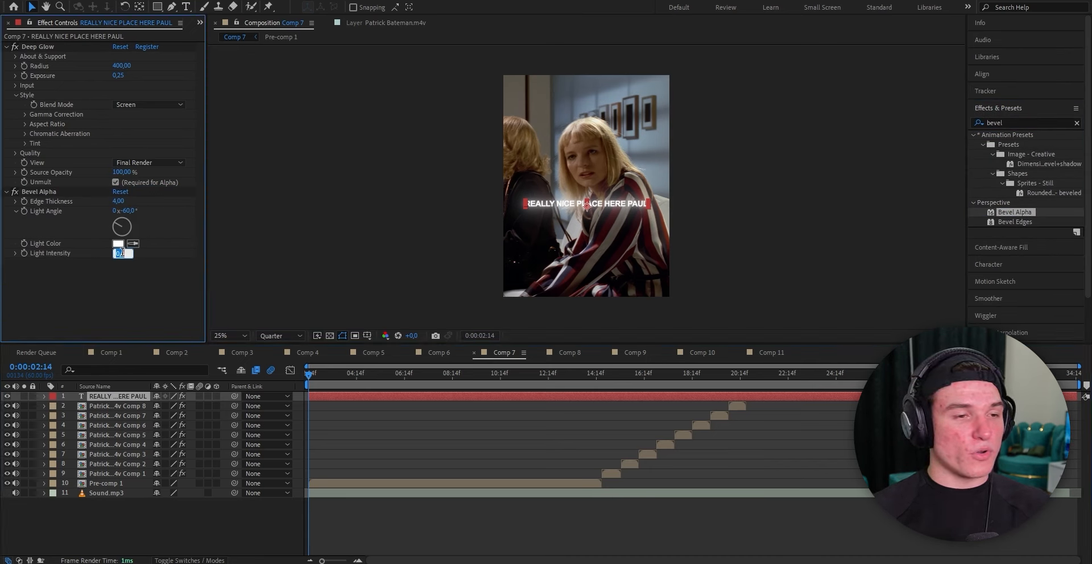
pyautogui.write('0,3')
pyautogui.press('Return')
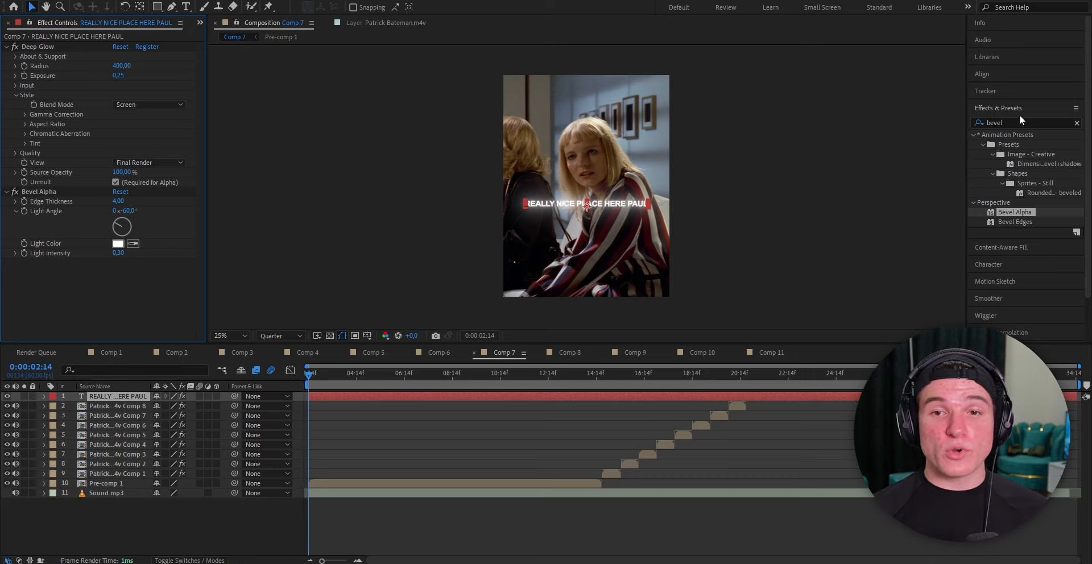
# Step: Add a Drop Shadow to the caption with 100% opacity, a distance of 8 and a softness of 50
pyautogui.doubleClick(1006, 120)
pyautogui.write('drop s')
pyautogui.moveTo(1027, 202); pyautogui.dragTo(80, 291)
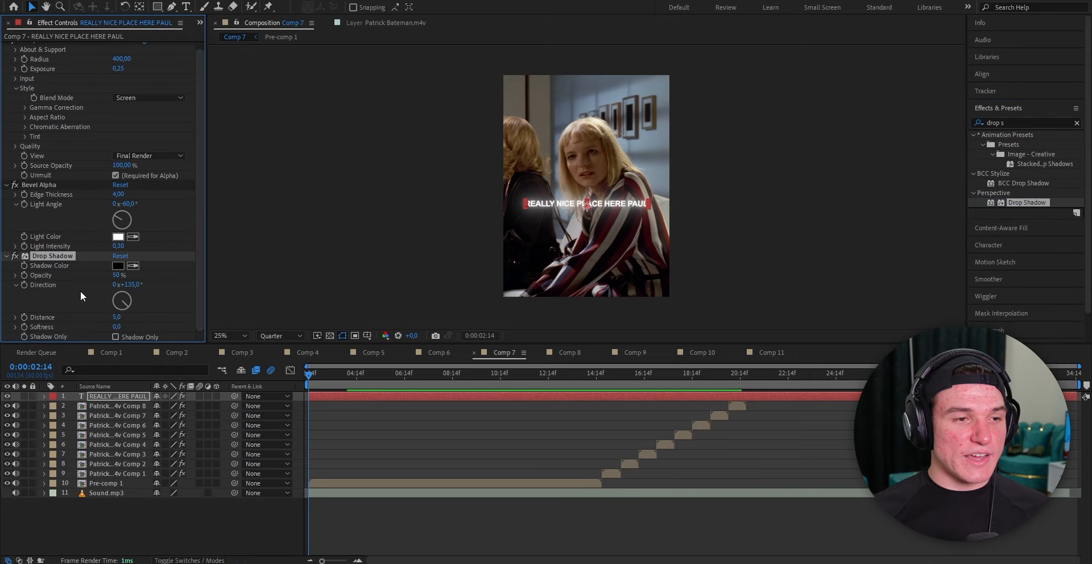
pyautogui.click(117, 274)
pyautogui.write('100')
pyautogui.press('Return')
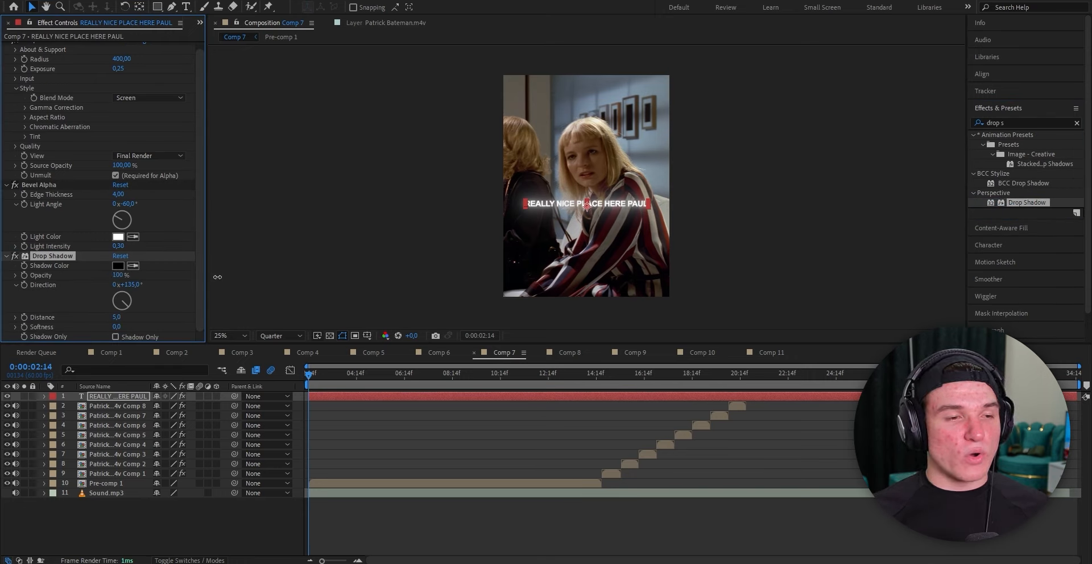
pyautogui.click(116, 317)
pyautogui.moveTo(118, 325); pyautogui.dragTo(146, 325)
pyautogui.click(511, 422)
# Step: Recolour only the word "PAUL" in the caption red
pyautogui.hotkey('ctrl', 't')
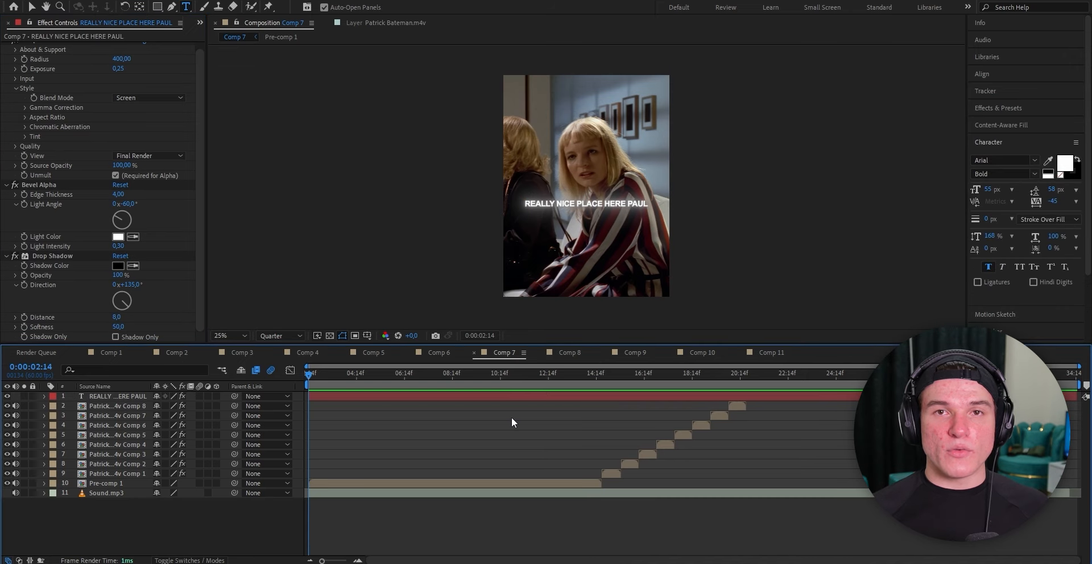
pyautogui.moveTo(648, 203); pyautogui.dragTo(628, 204)
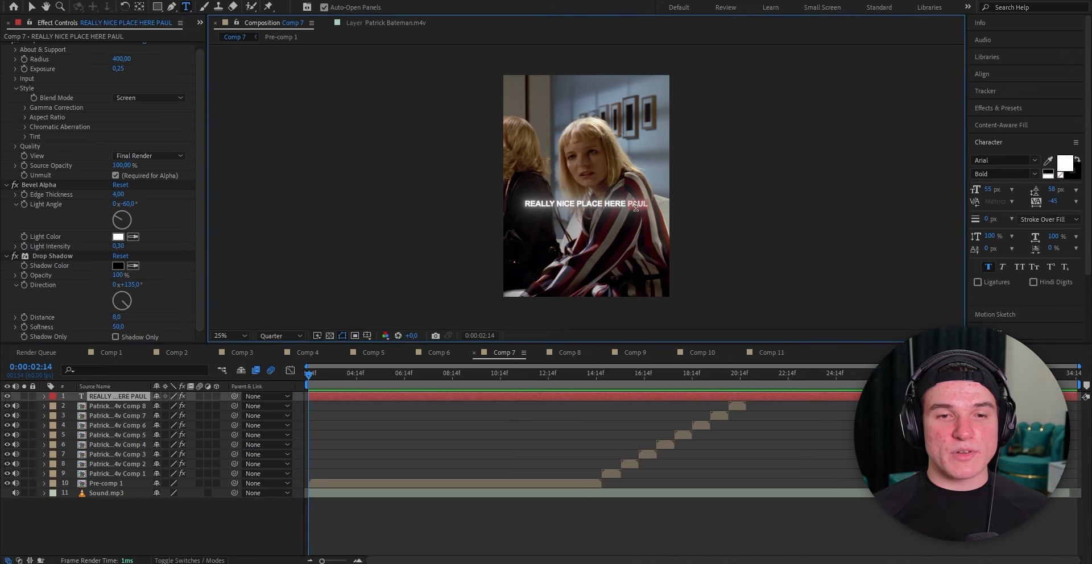
pyautogui.click(1062, 165)
pyautogui.write('FF0000')
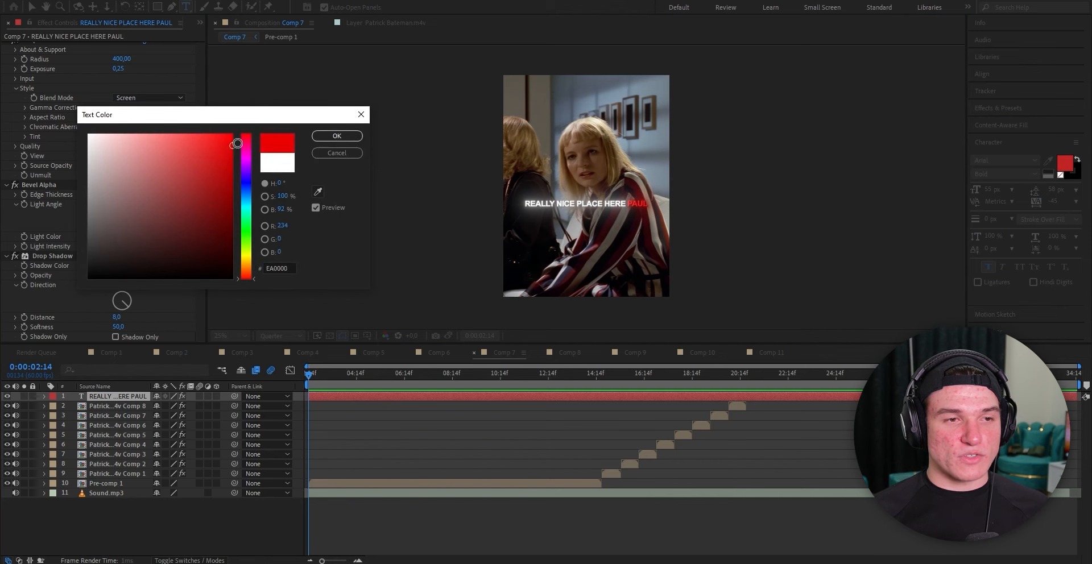
pyautogui.press('Return')
pyautogui.press('space')
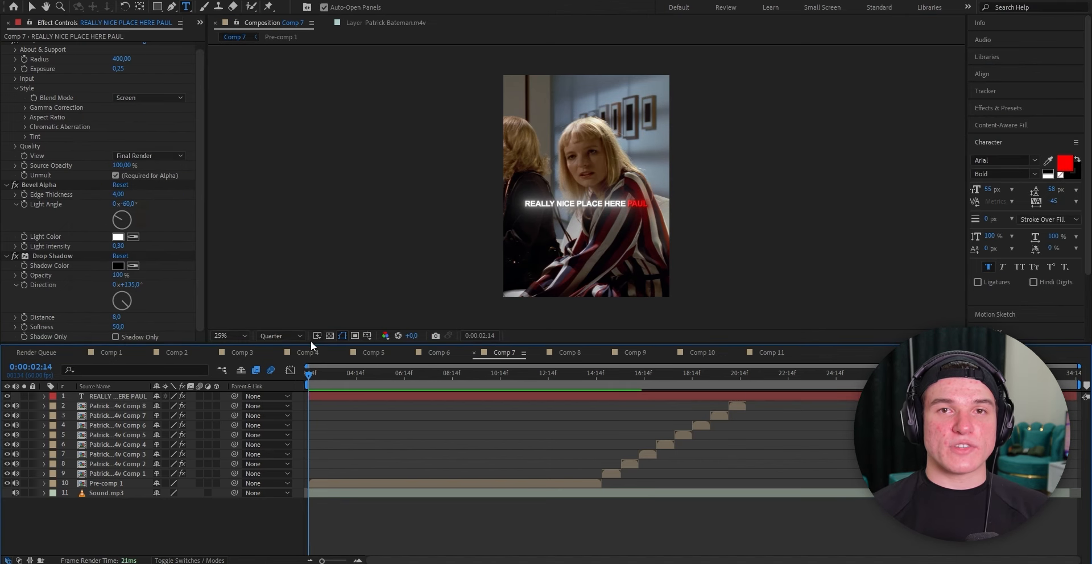
# Step: Reveal the audio waveform of Pre-comp 1, split the caption layer at 0:00:05:12 where the next line begins, and play it back
pyautogui.click(392, 483)
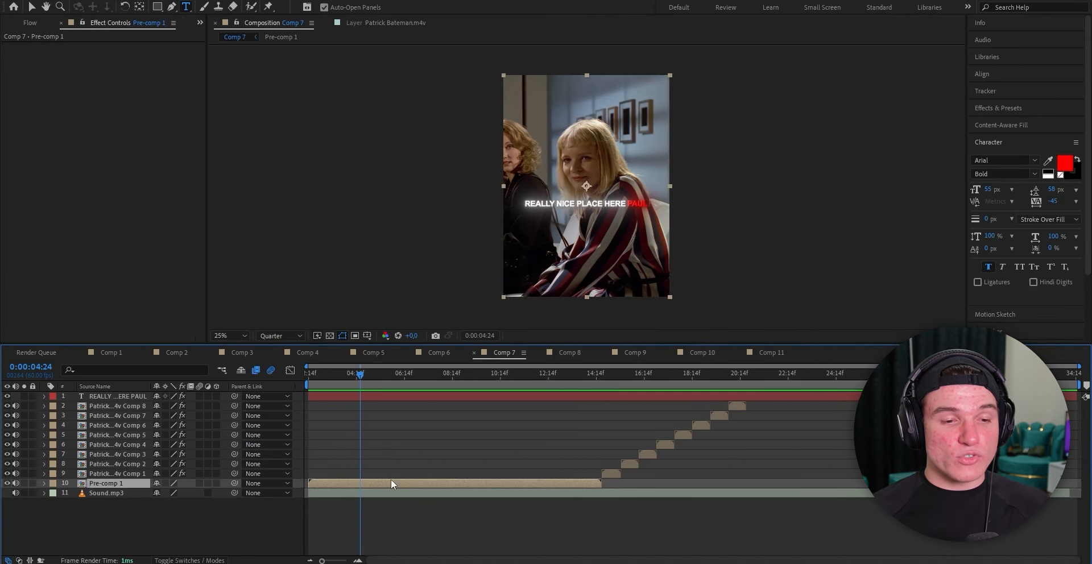
pyautogui.press('l')
pyautogui.press('l')
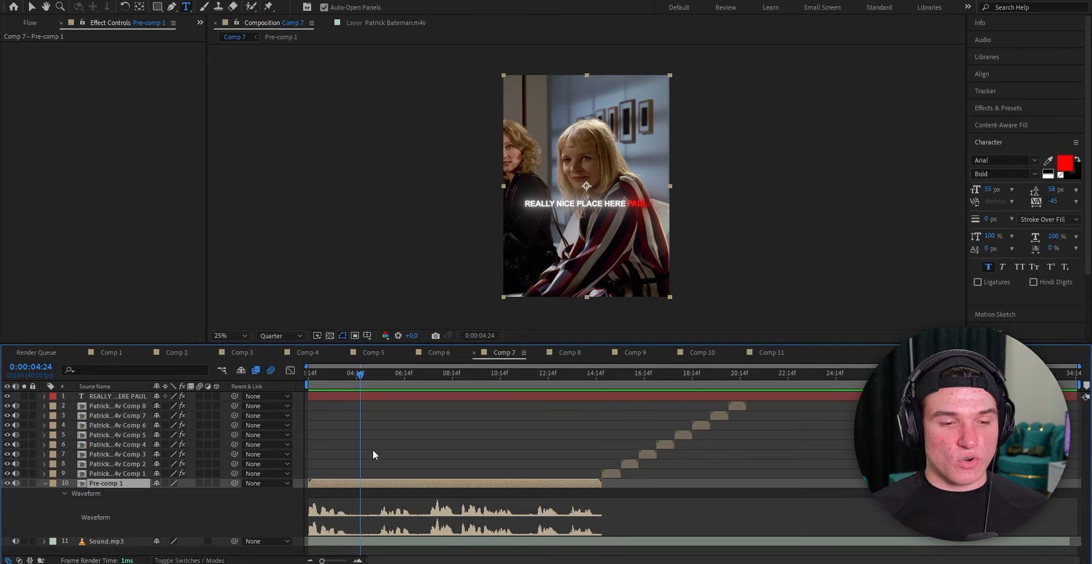
pyautogui.moveTo(374, 375); pyautogui.dragTo(379, 377)
pyautogui.click(376, 394)
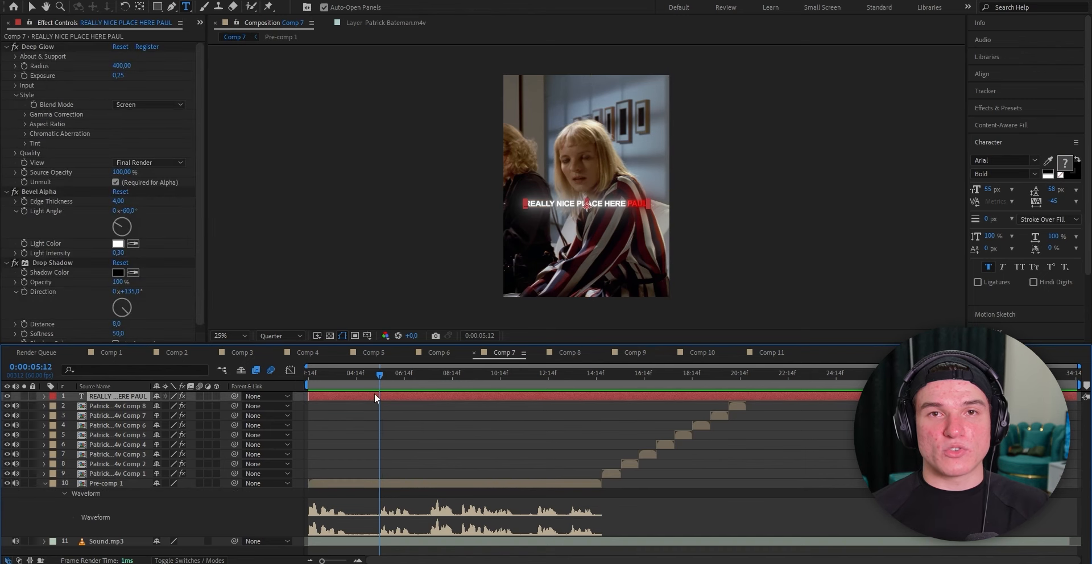
pyautogui.hotkey('ctrl', 'shift', 'd')
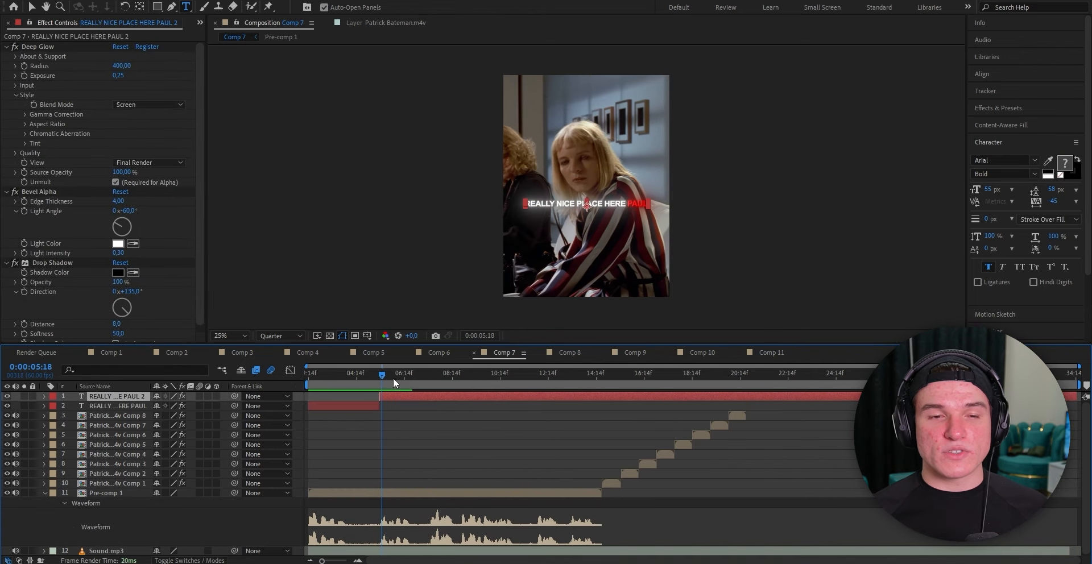
pyautogui.press('space')
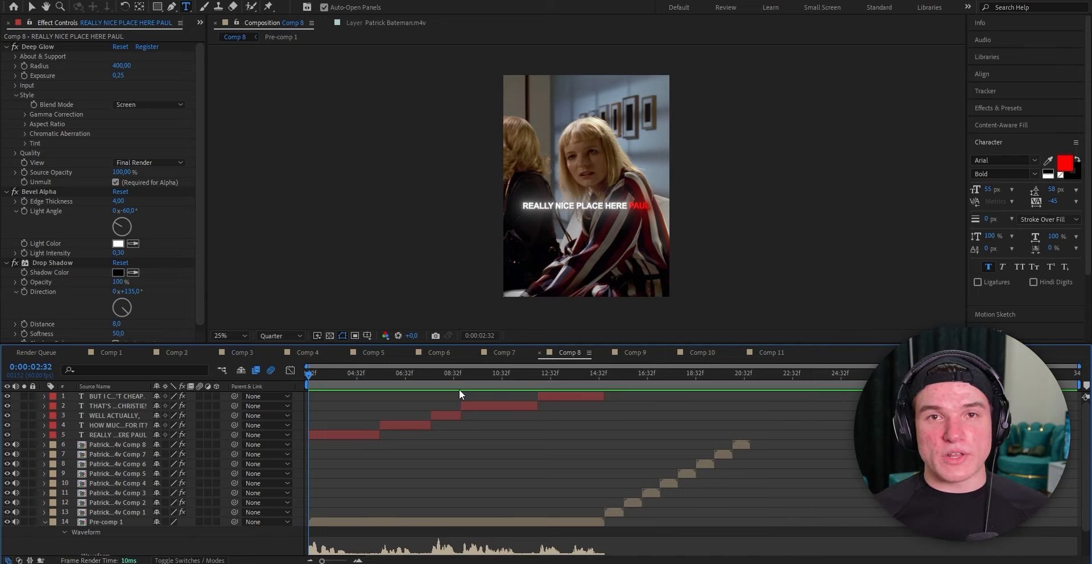
# Step: Apply the Slow Fade On text preset to the "REALLY NICE PLACE HERE PAUL" caption and reveal its keyframes
pyautogui.click(1009, 108)
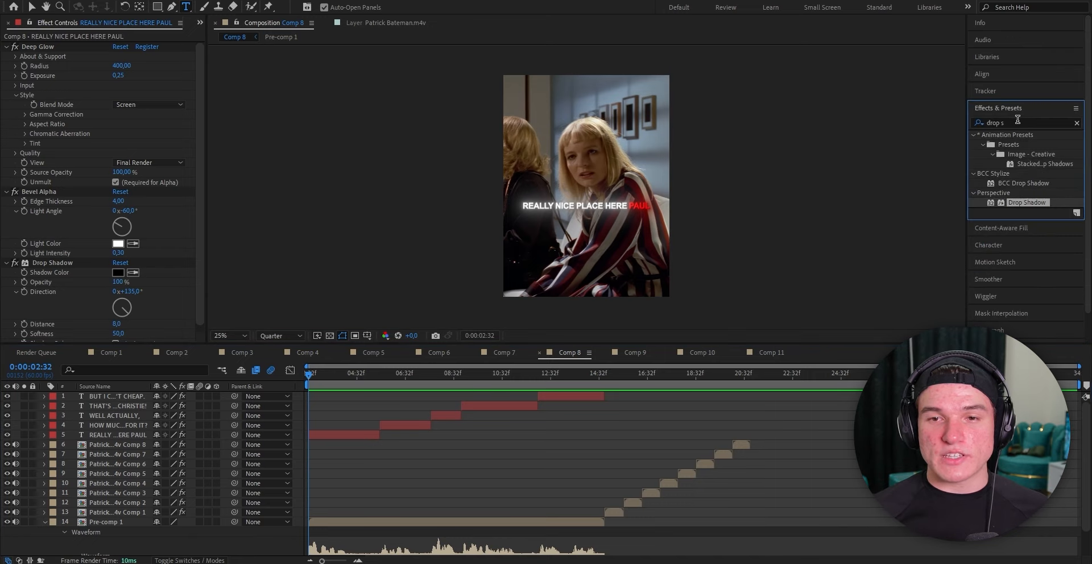
pyautogui.write('slow fade')
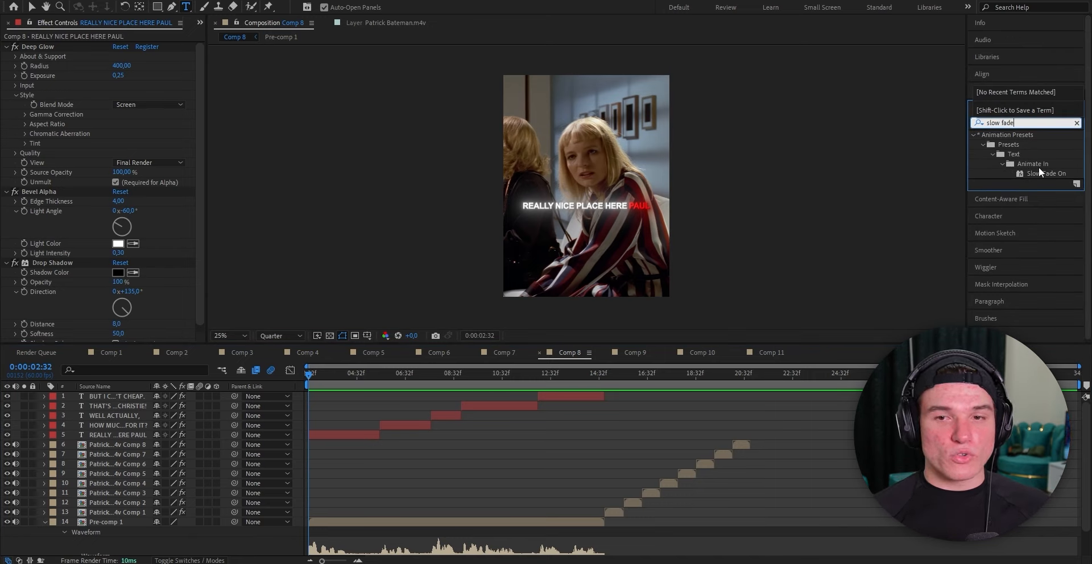
pyautogui.moveTo(1047, 173); pyautogui.dragTo(275, 442)
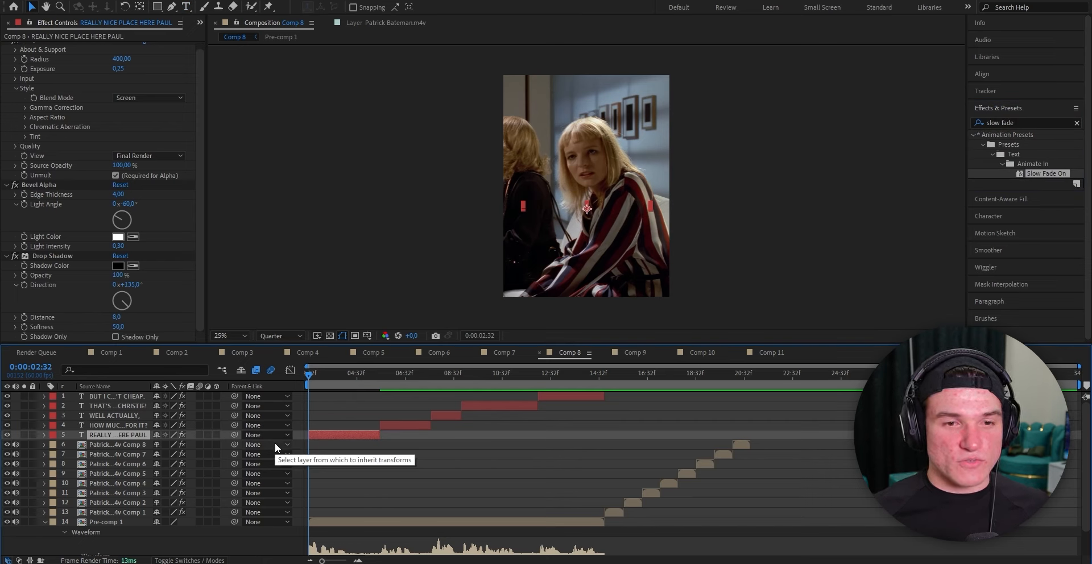
pyautogui.press('u')
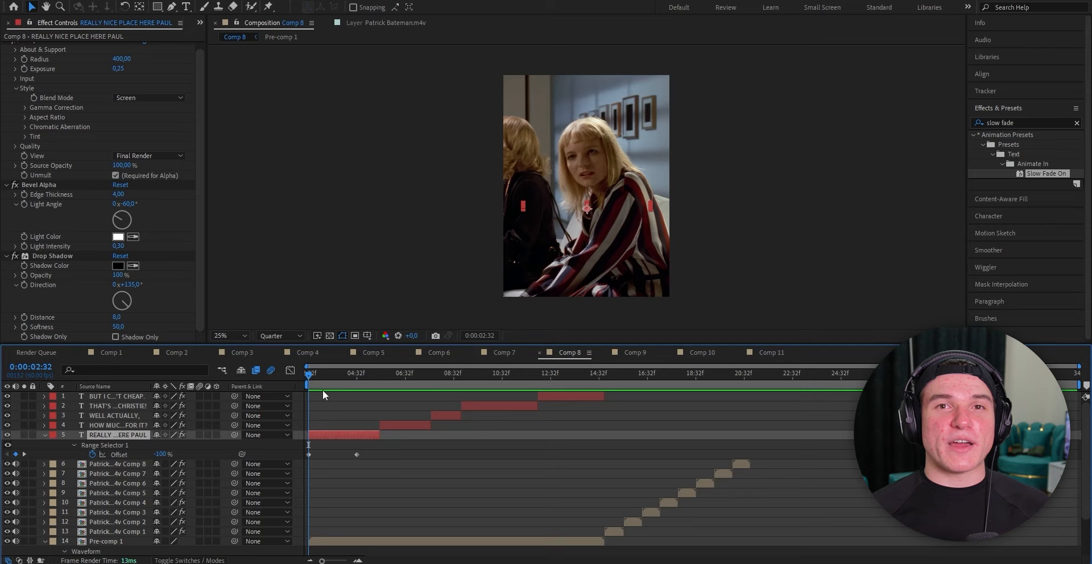
# Step: Move the fade-in's final Offset keyframe to 0:00:04:04, where the spoken line ends in the waveform
pyautogui.click(358, 376)
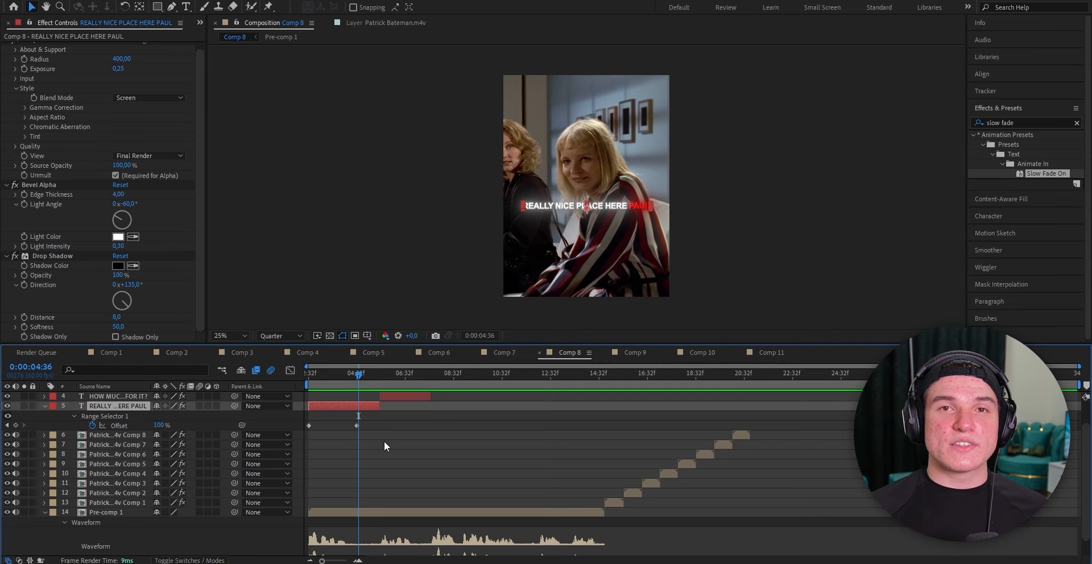
pyautogui.scroll(-1, 386, 453)
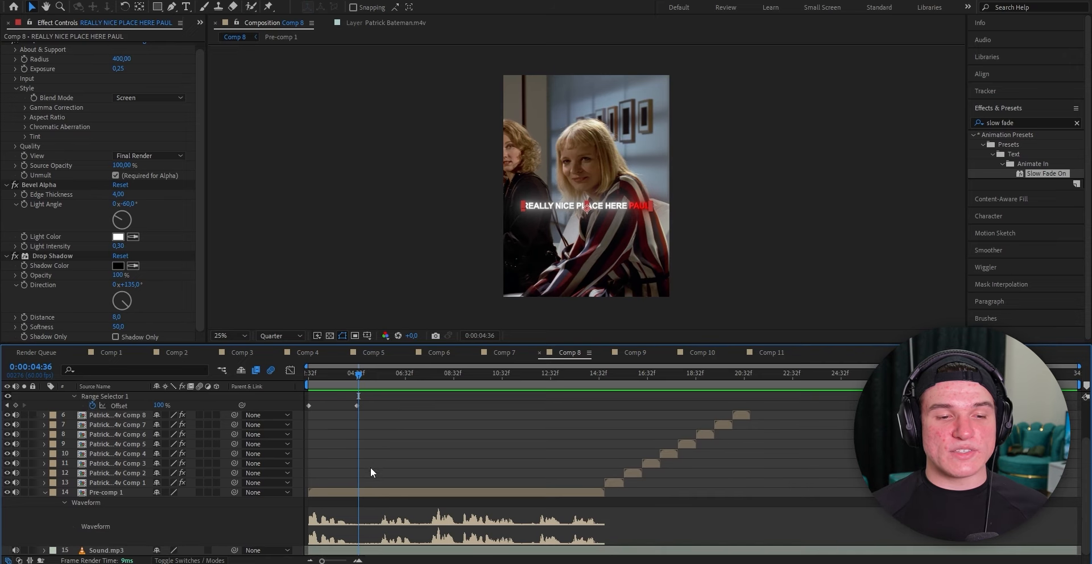
pyautogui.click(346, 375)
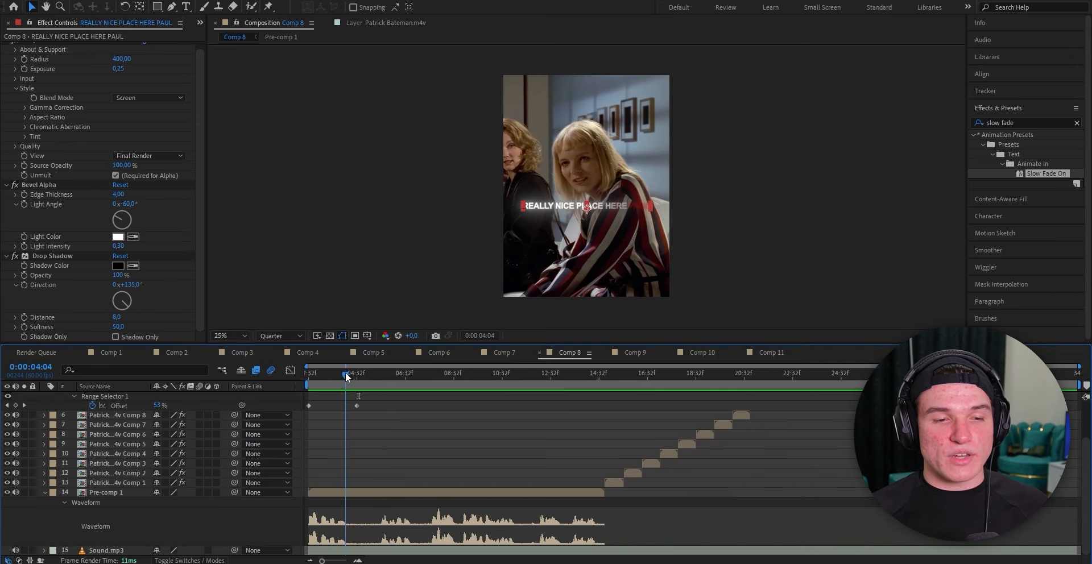
pyautogui.moveTo(356, 406); pyautogui.dragTo(346, 405)
pyautogui.press('Home')
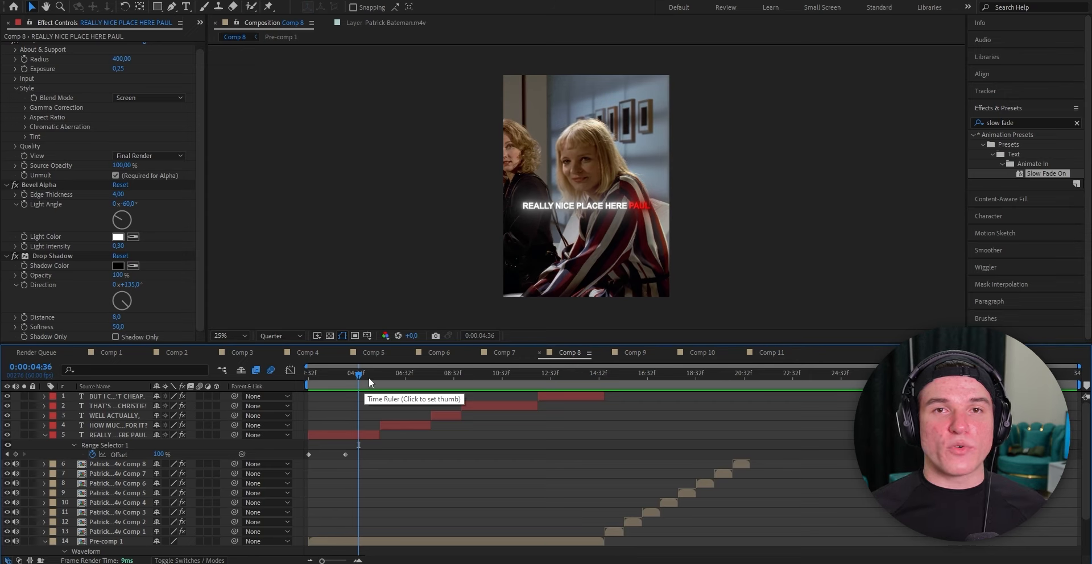
# Step: Fade out the first caption by keyframing its opacity from 100% at 0:00:05:04 to 0% at 0:00:05:30
pyautogui.click(370, 378)
pyautogui.click(366, 435)
pyautogui.press('t')
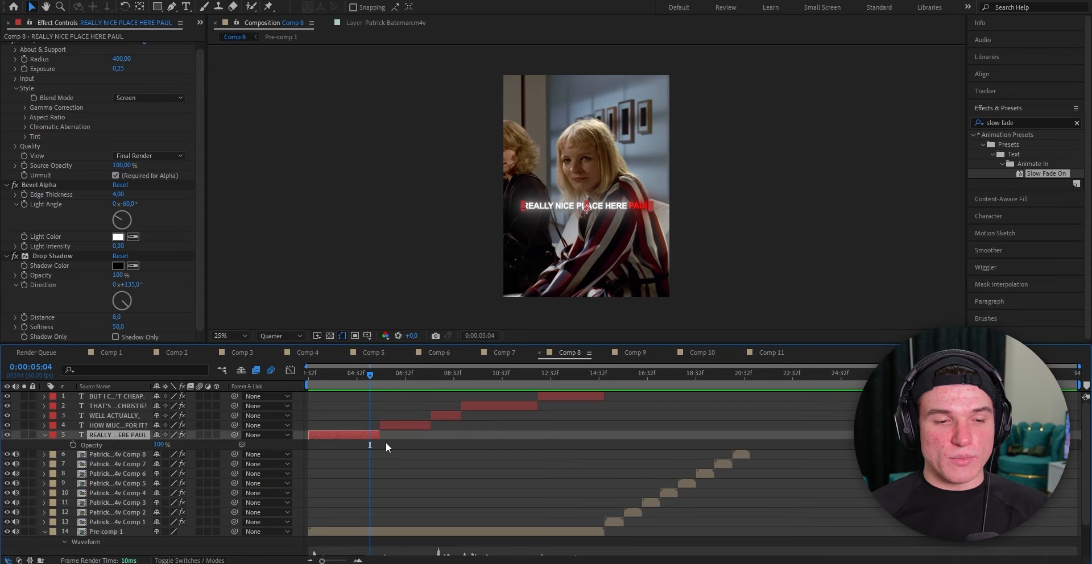
pyautogui.click(74, 444)
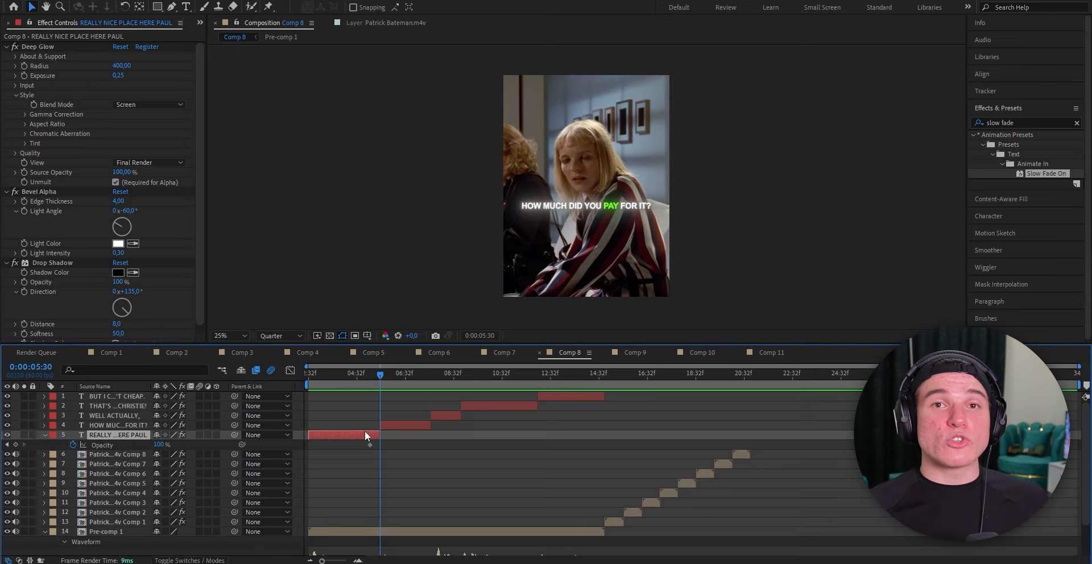
pyautogui.click(159, 445)
pyautogui.write('0')
pyautogui.press('Return')
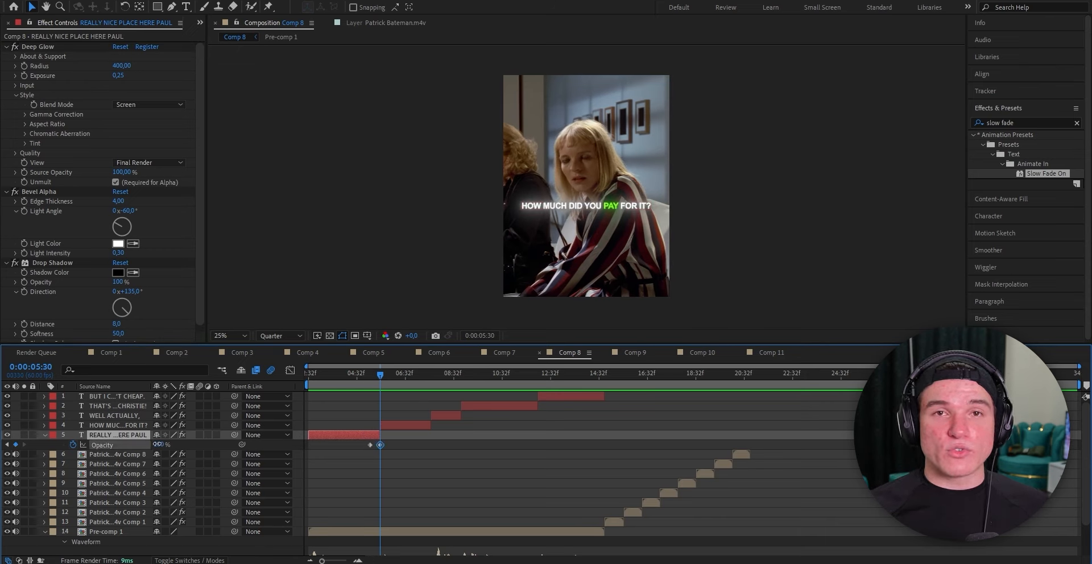
pyautogui.click(371, 374)
pyautogui.moveTo(370, 374); pyautogui.dragTo(382, 374)
pyautogui.click(504, 442)
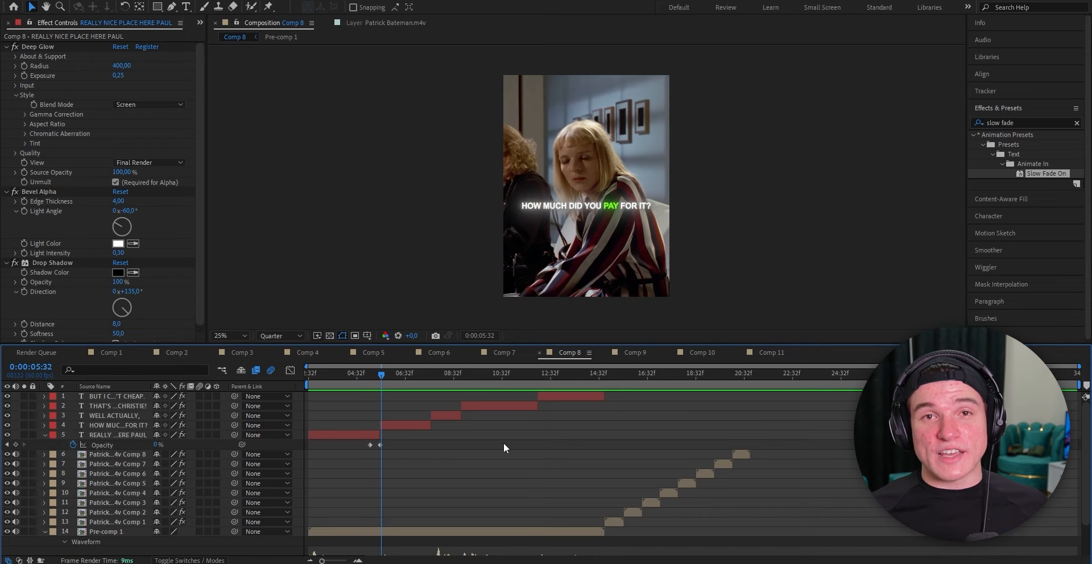
pyautogui.scroll(-3, 503, 444)
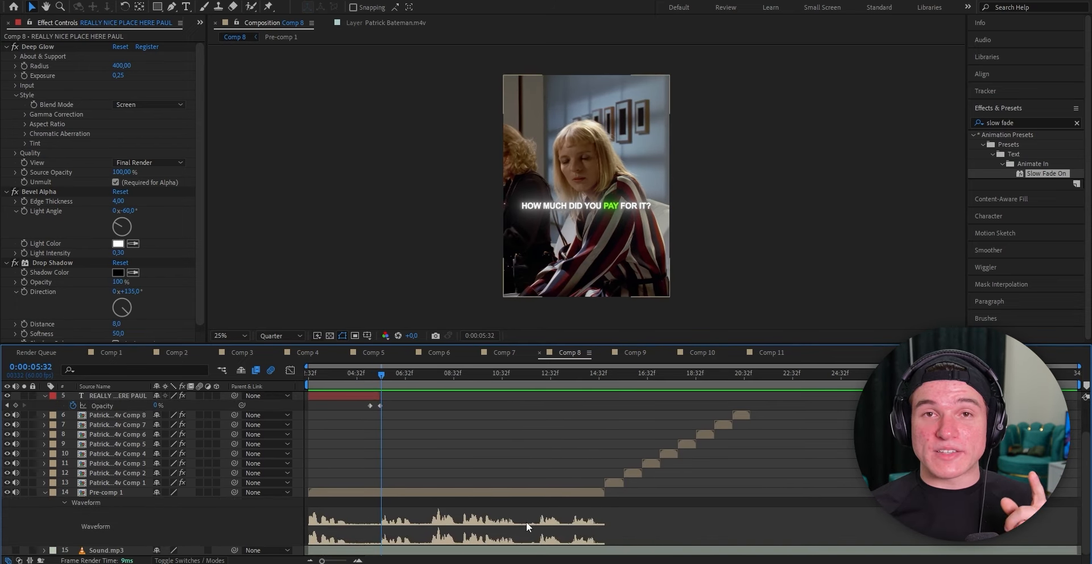
pyautogui.scroll(3, 527, 521)
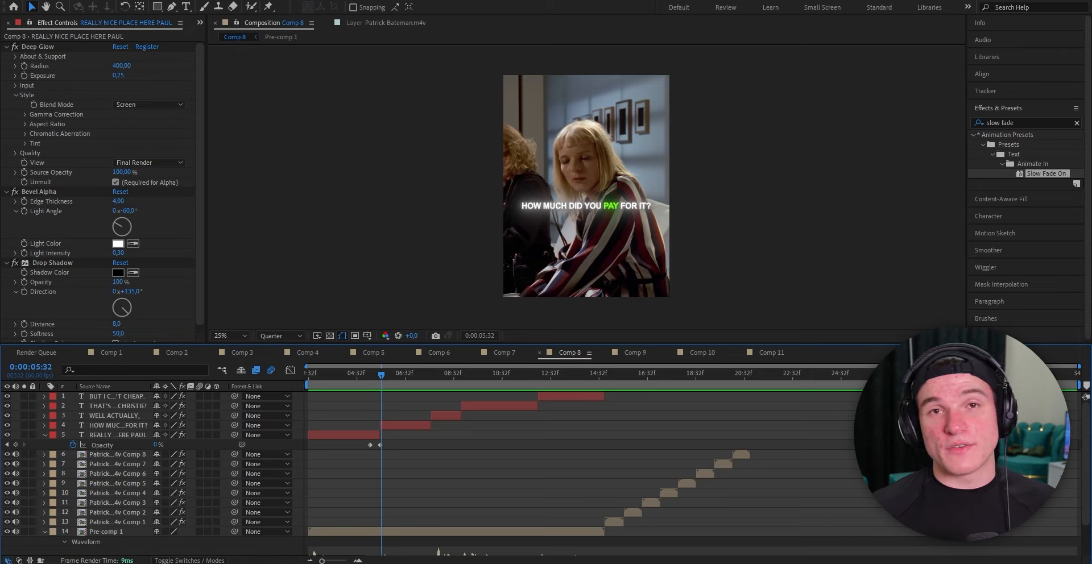
# Step: Apply the Increase Tracking text preset to the first caption at its start and reveal all its keyframes
pyautogui.click(1021, 122)
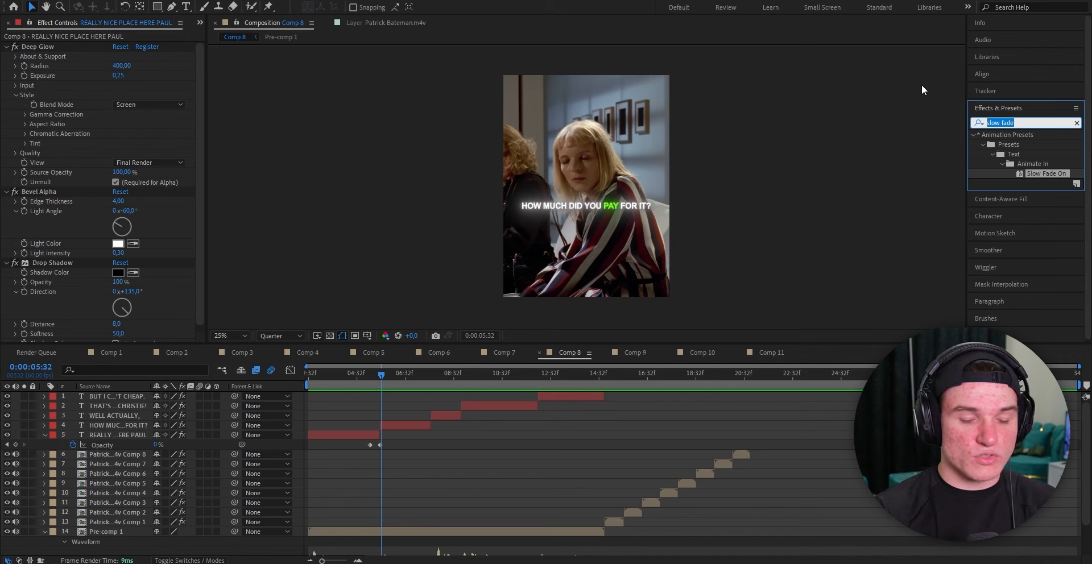
pyautogui.write('increase')
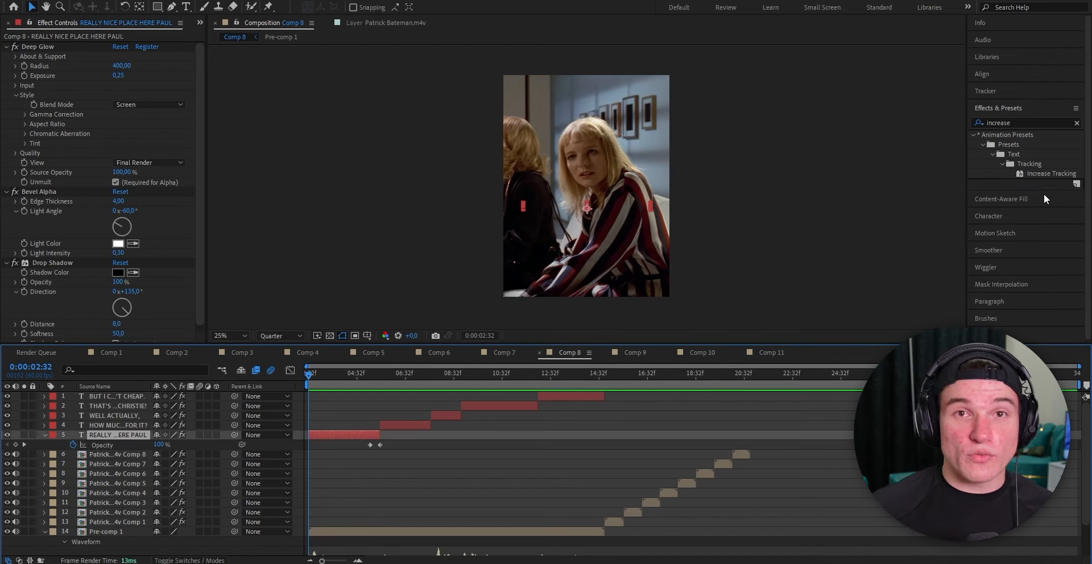
pyautogui.click(1049, 174)
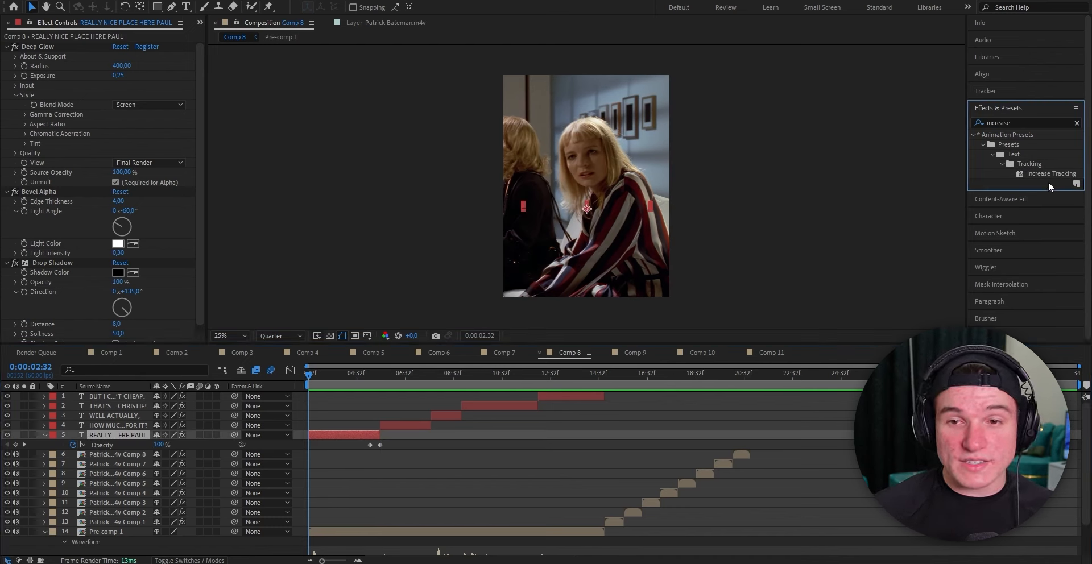
pyautogui.click(339, 436)
pyautogui.press('u')
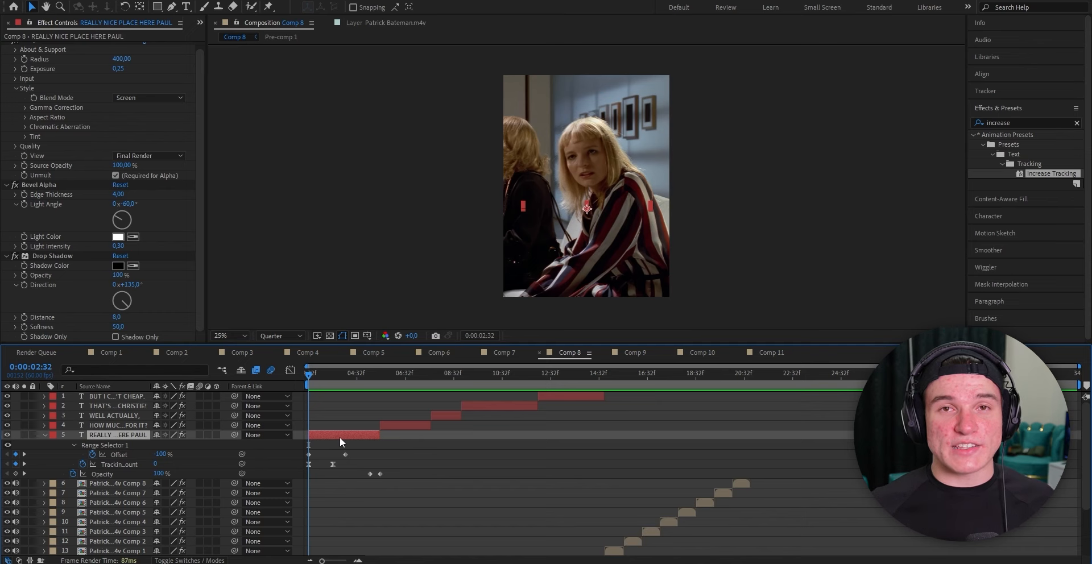
# Step: Set the second Tracking Amount keyframe of the first caption to 4 and place it at the layer's end
pyautogui.press('k')
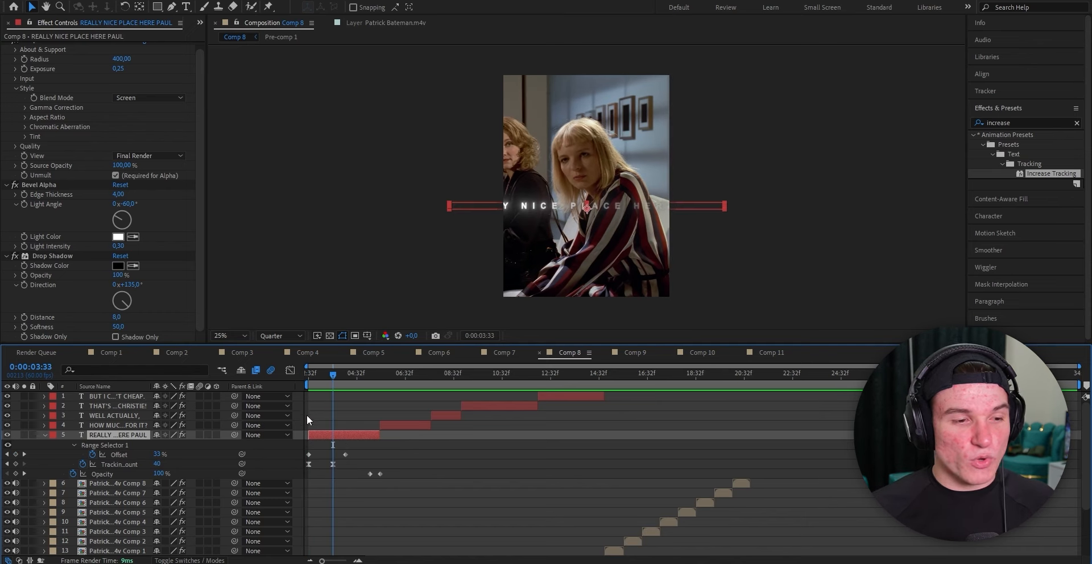
pyautogui.click(157, 464)
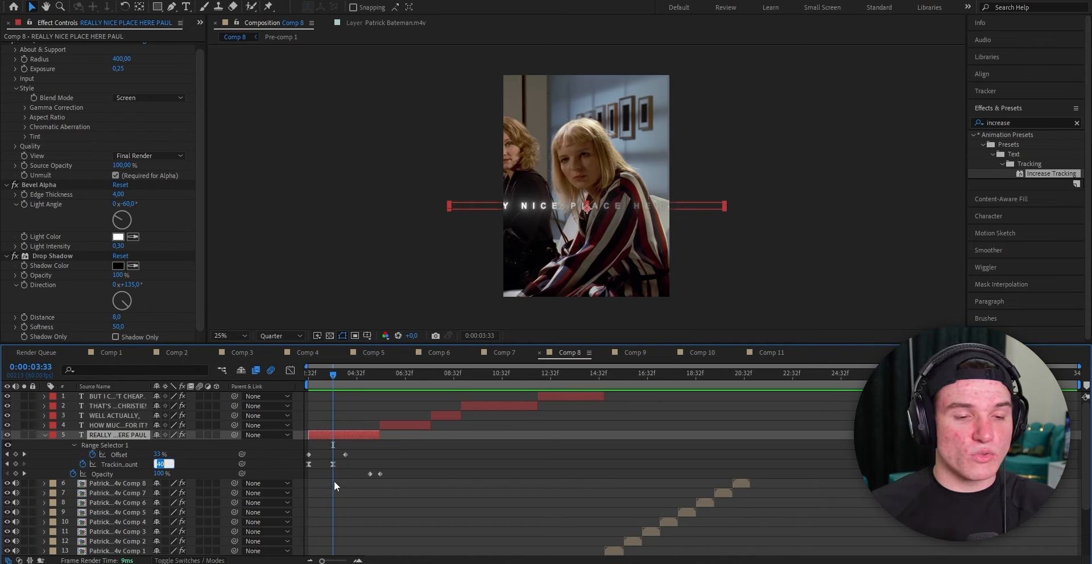
pyautogui.write('4')
pyautogui.press('Return')
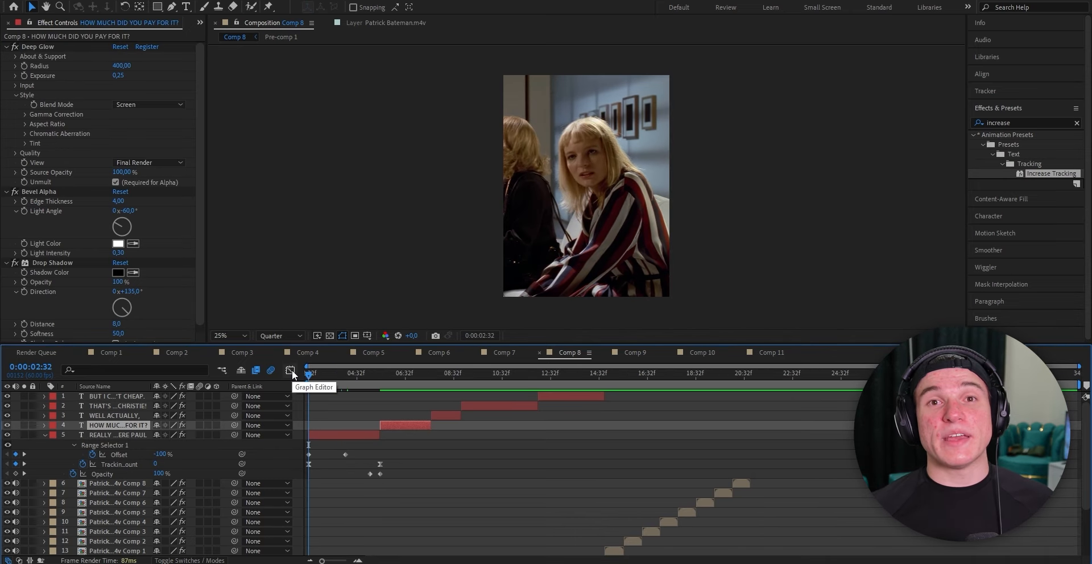
# Step: Copy the Tracking Amount keyframes to the start of the "HOW MUCH DID YOU PAY FOR IT?" caption and pull the last one toward its end
pyautogui.click(388, 462)
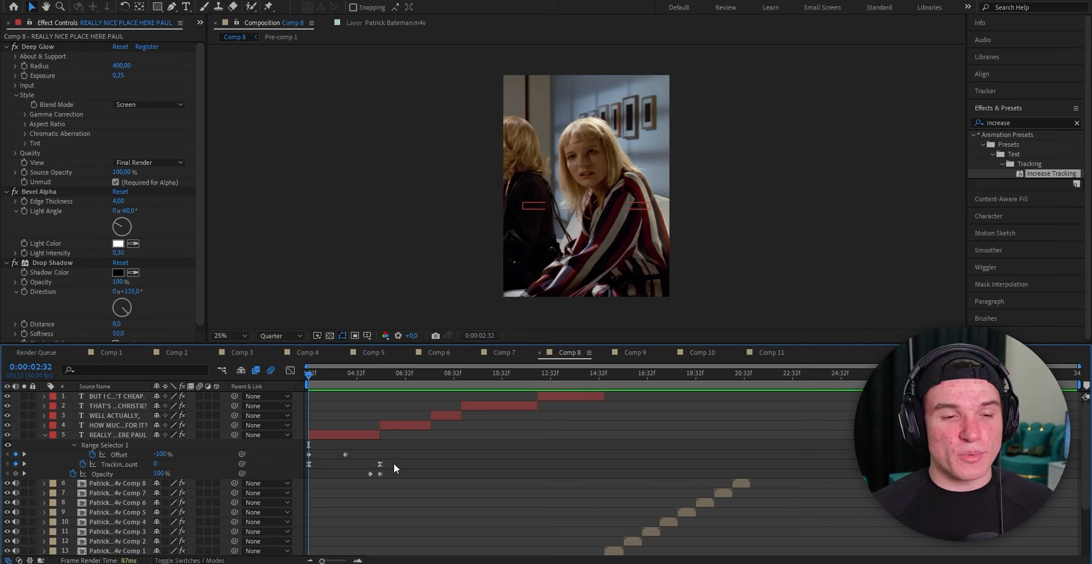
pyautogui.click(392, 428)
pyautogui.press('i')
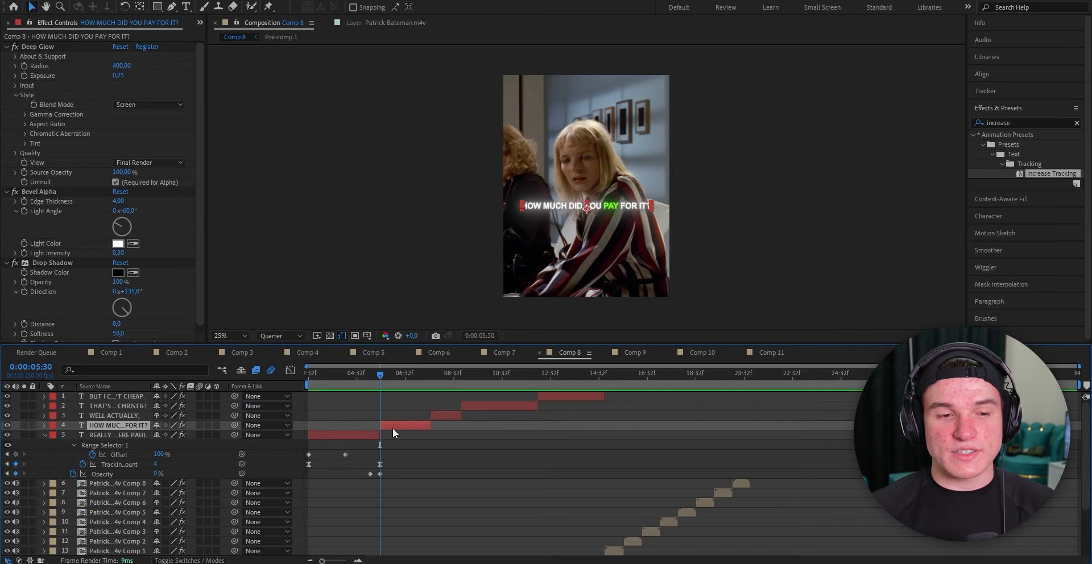
pyautogui.hotkey('ctrl', 'v')
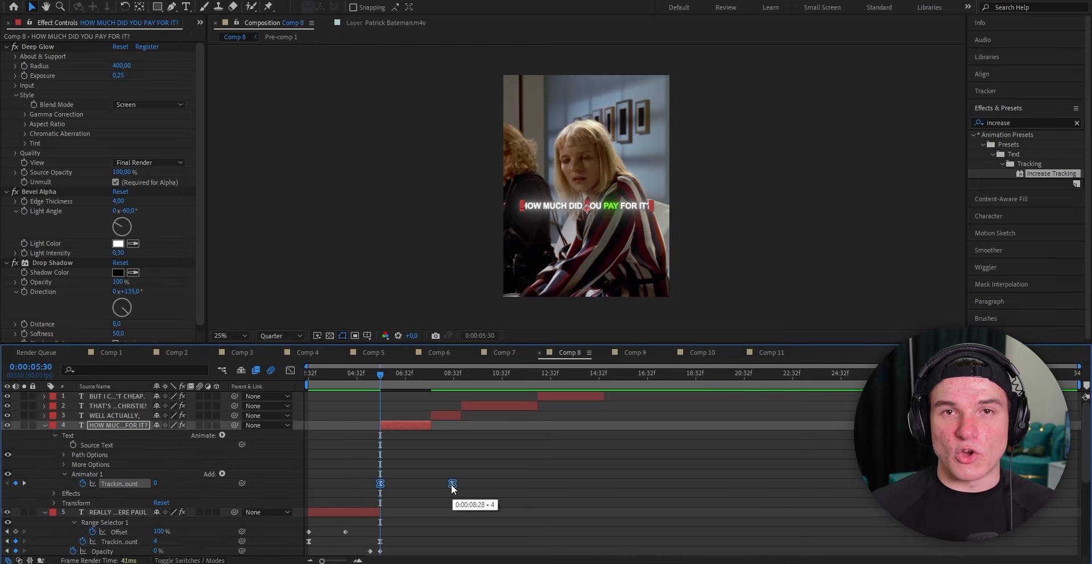
pyautogui.moveTo(452, 484); pyautogui.dragTo(436, 484)
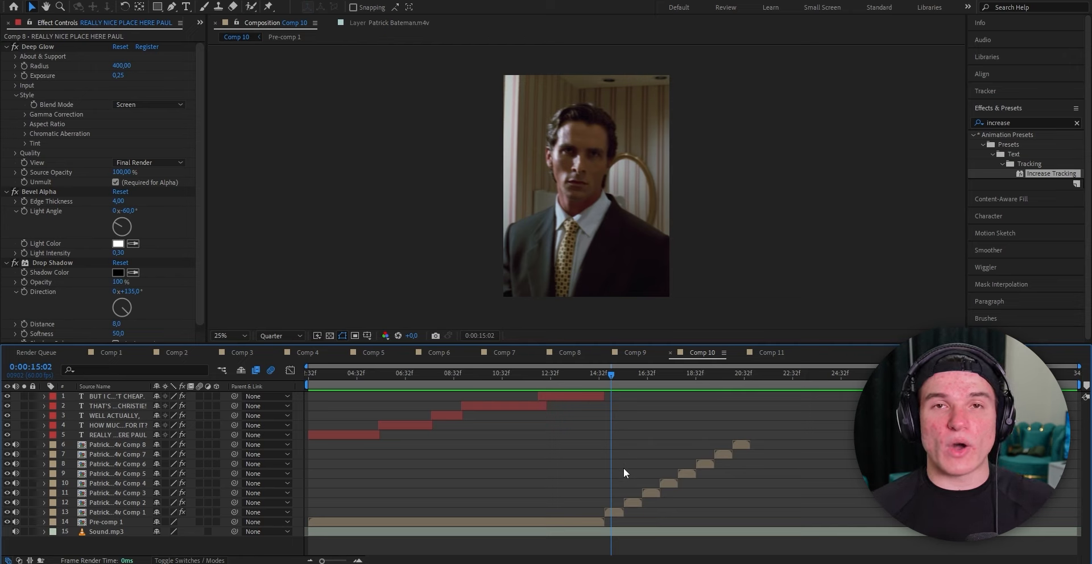
# Step: Create a white solid directly above Patrick Bateman.m4v Comp 1 and trim it to that clip's length
pyautogui.click(630, 508)
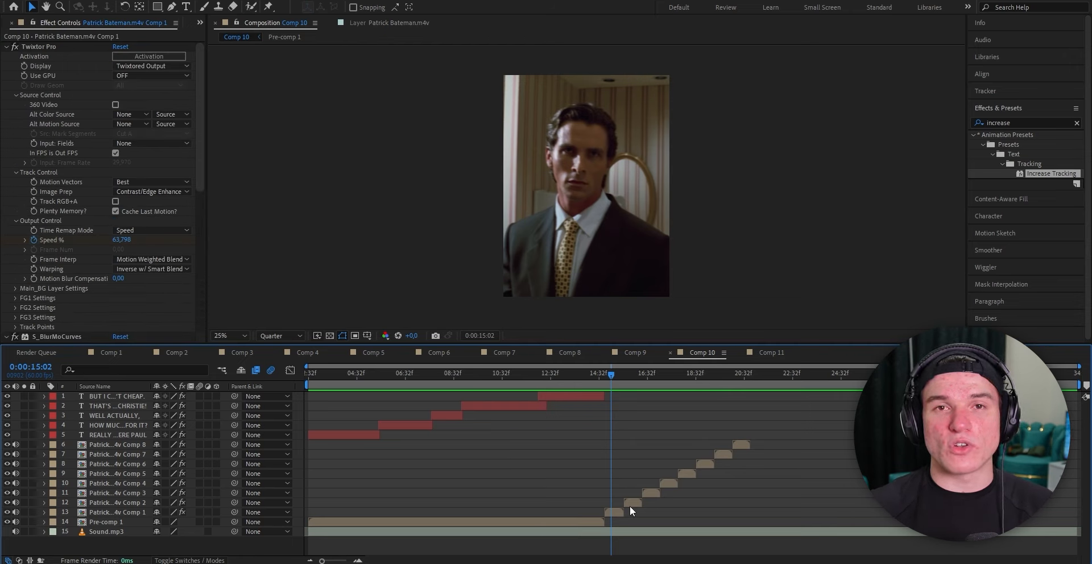
pyautogui.hotkey('ctrl', 'y')
pyautogui.click(404, 319)
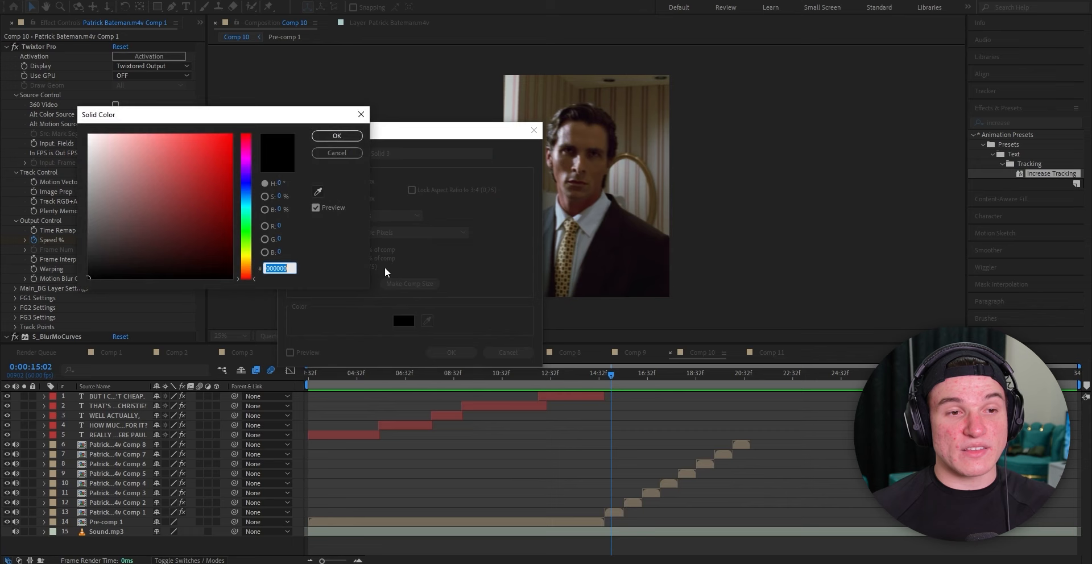
pyautogui.moveTo(114, 157); pyautogui.dragTo(54, 121)
pyautogui.click(336, 136)
pyautogui.click(454, 350)
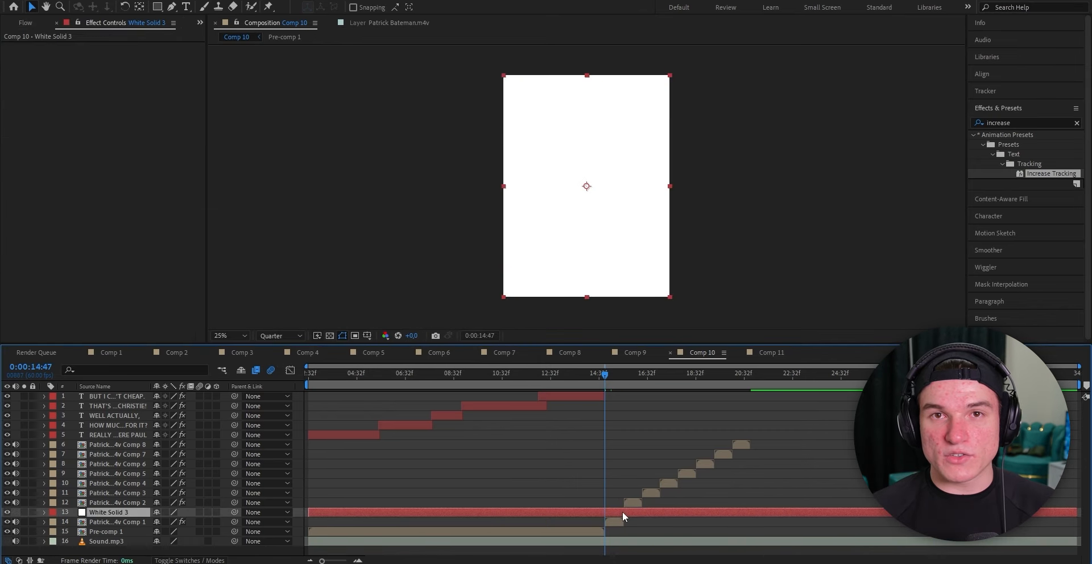
pyautogui.hotkey('ctrl', 'shift', 'd')
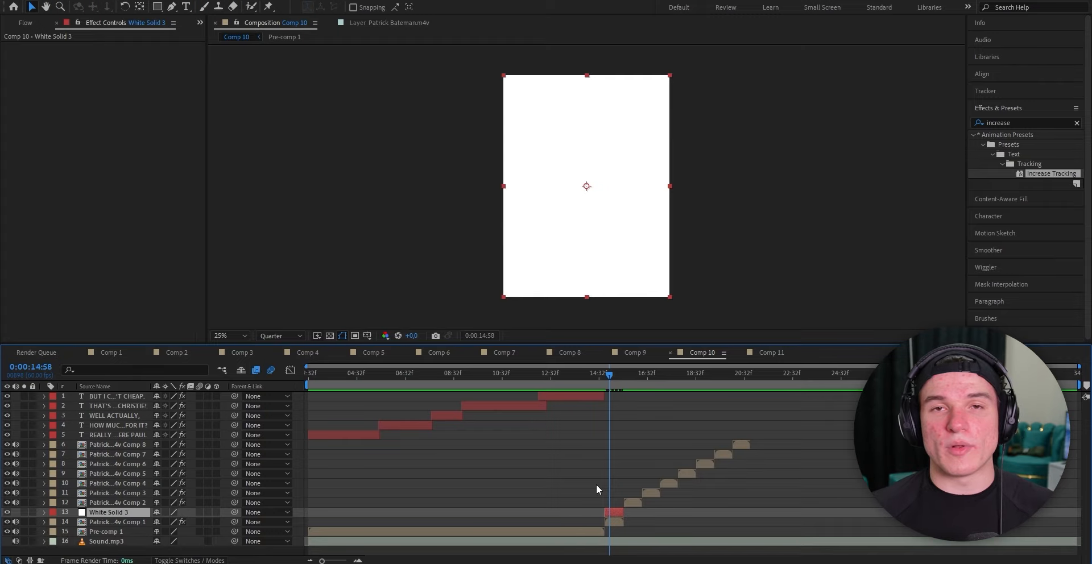
pyautogui.press('i')
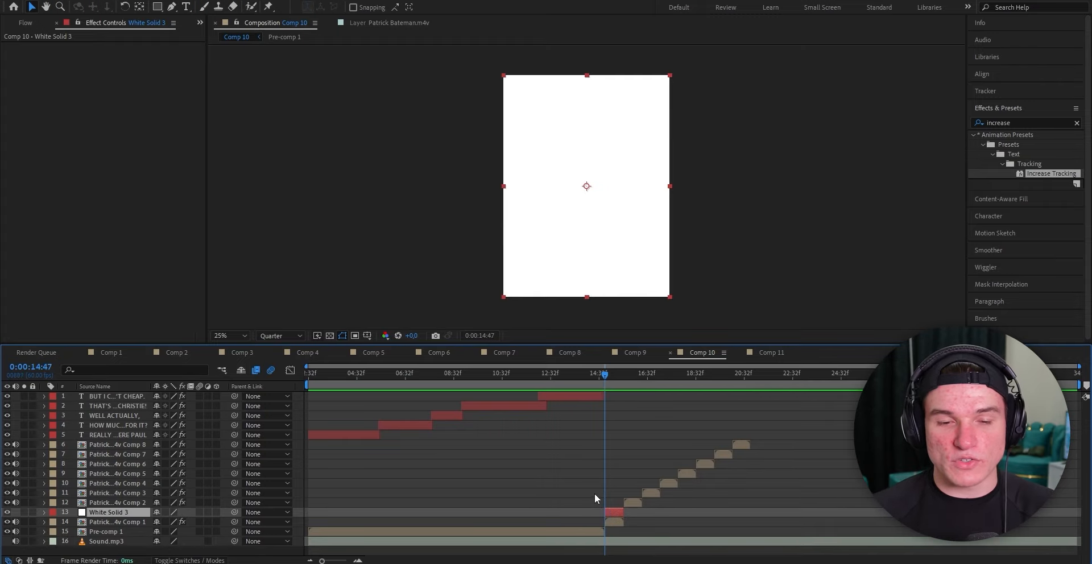
# Step: Keyframe the white solid's opacity from 100% at its start to 0% at 0:00:15:34 for a flash
pyautogui.press('t')
pyautogui.click(74, 522)
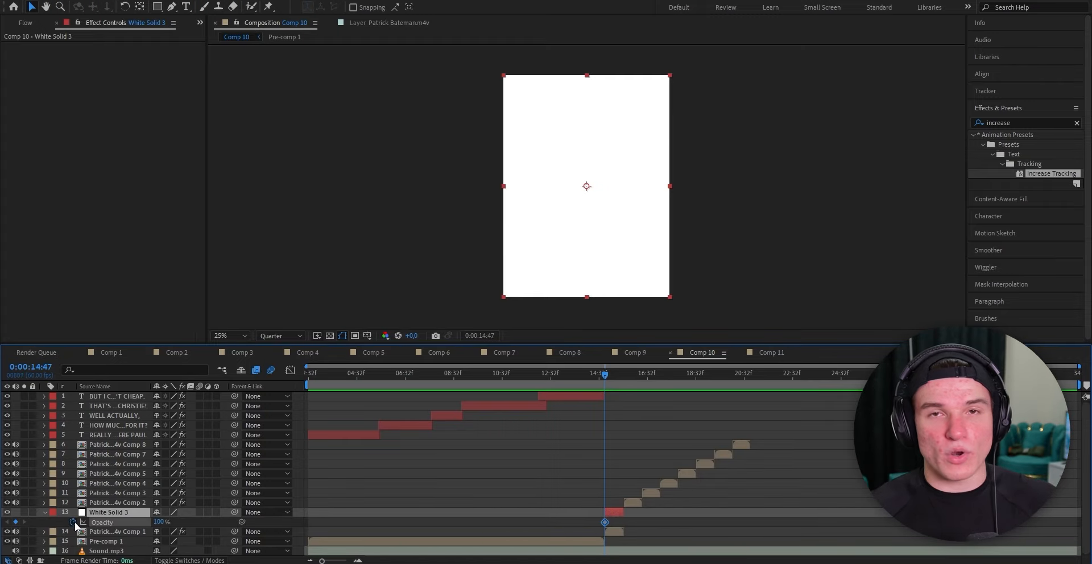
pyautogui.moveTo(322, 561); pyautogui.dragTo(341, 561)
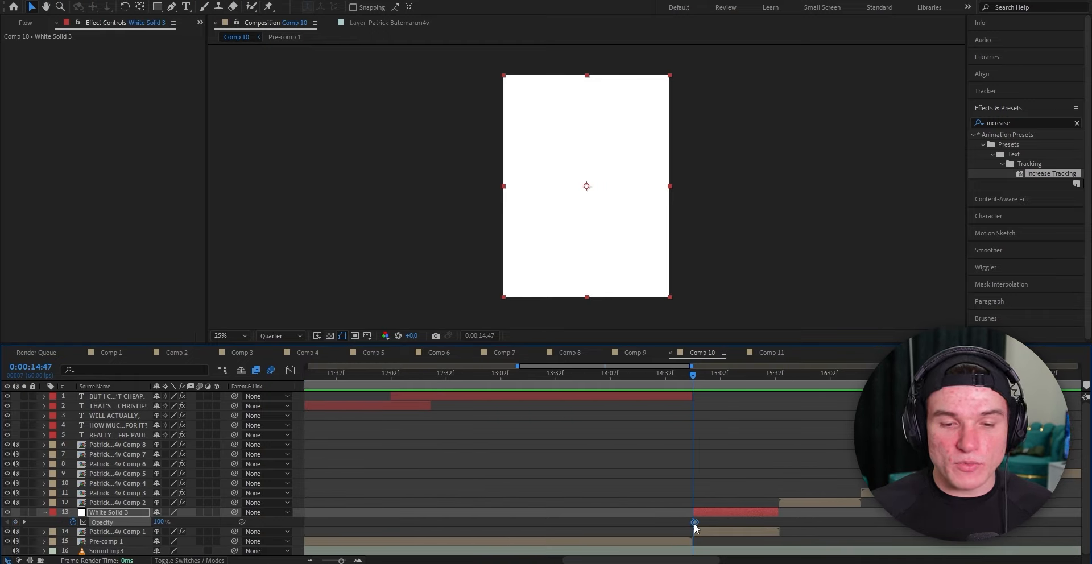
pyautogui.moveTo(694, 523); pyautogui.dragTo(696, 522)
pyautogui.click(775, 375)
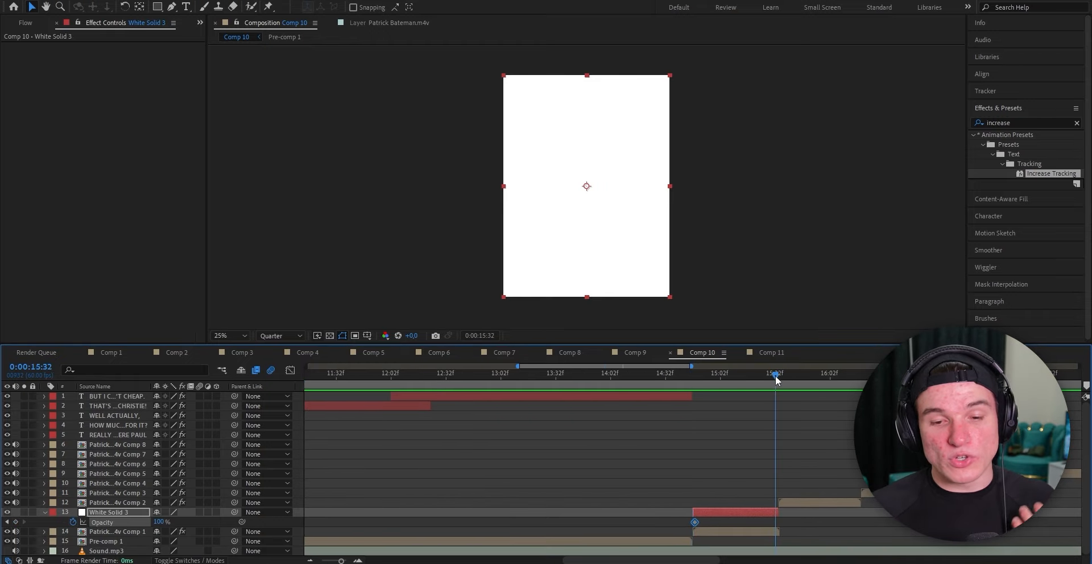
pyautogui.click(163, 523)
pyautogui.write('0')
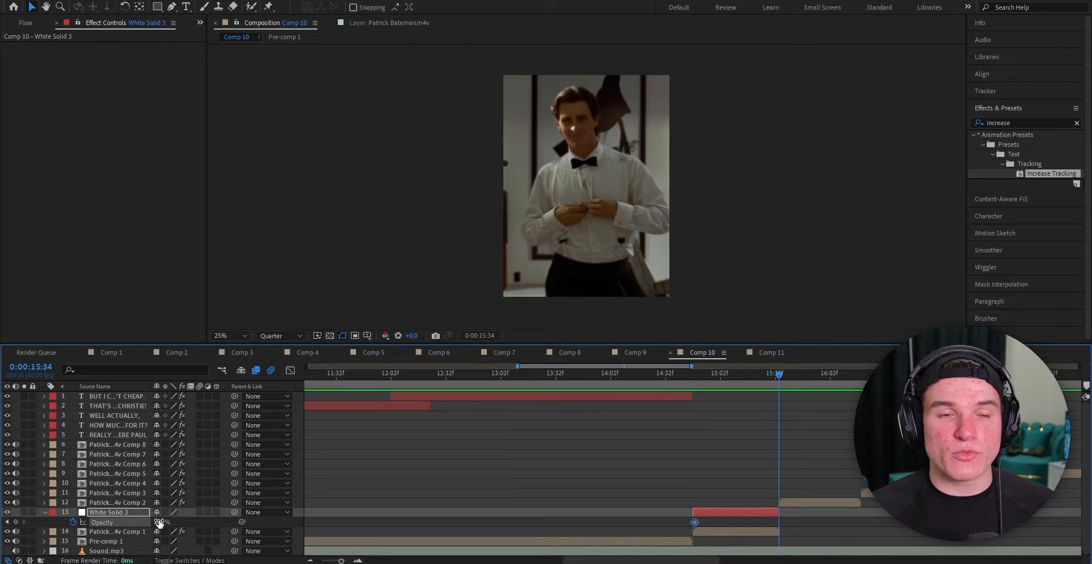
pyautogui.press('Return')
# Step: Apply Easy Ease to both opacity keyframes of the white solid and lengthen the first keyframe's ease handle in the graph
pyautogui.moveTo(742, 524); pyautogui.dragTo(677, 535)
pyautogui.rightClick(694, 522)
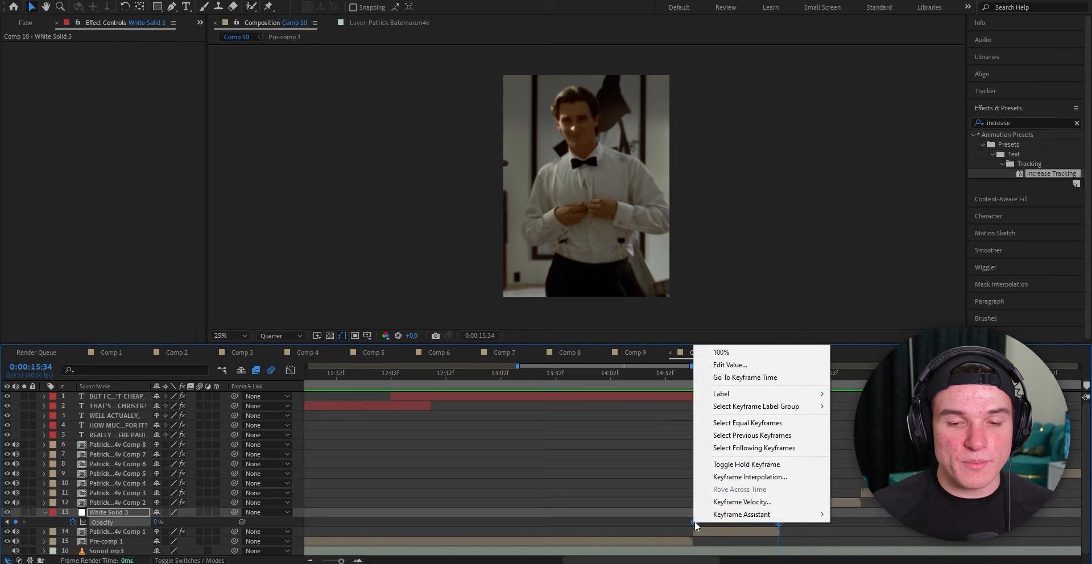
pyautogui.moveTo(742, 515)
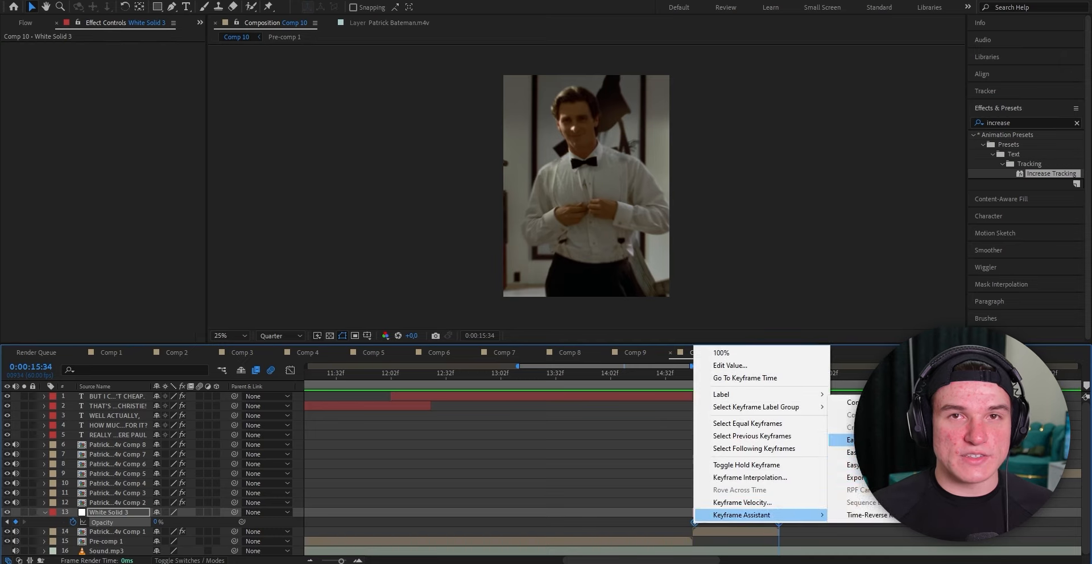
pyautogui.click(849, 440)
pyautogui.click(290, 370)
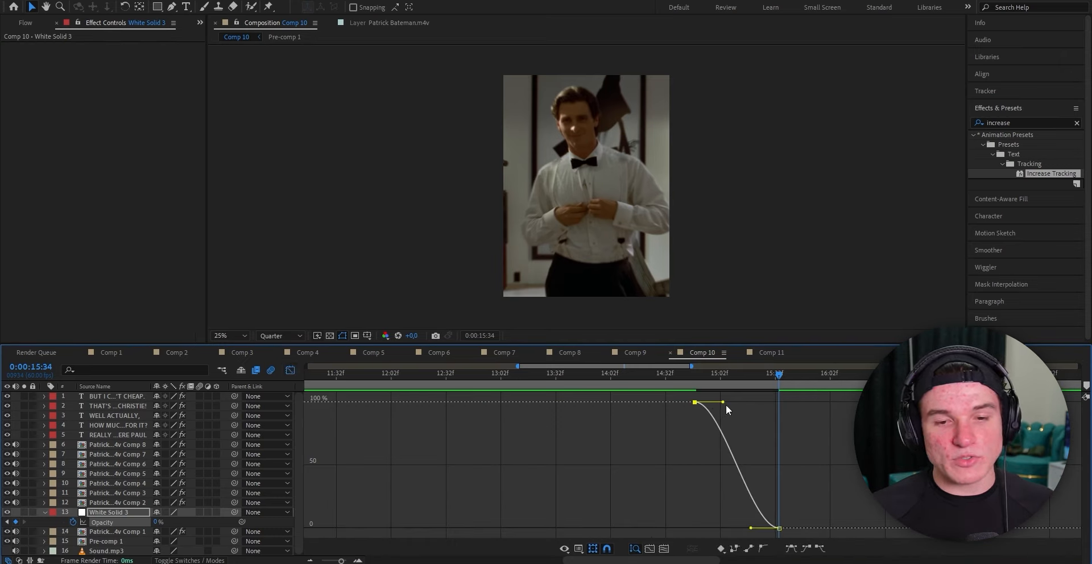
pyautogui.moveTo(723, 406); pyautogui.dragTo(751, 404)
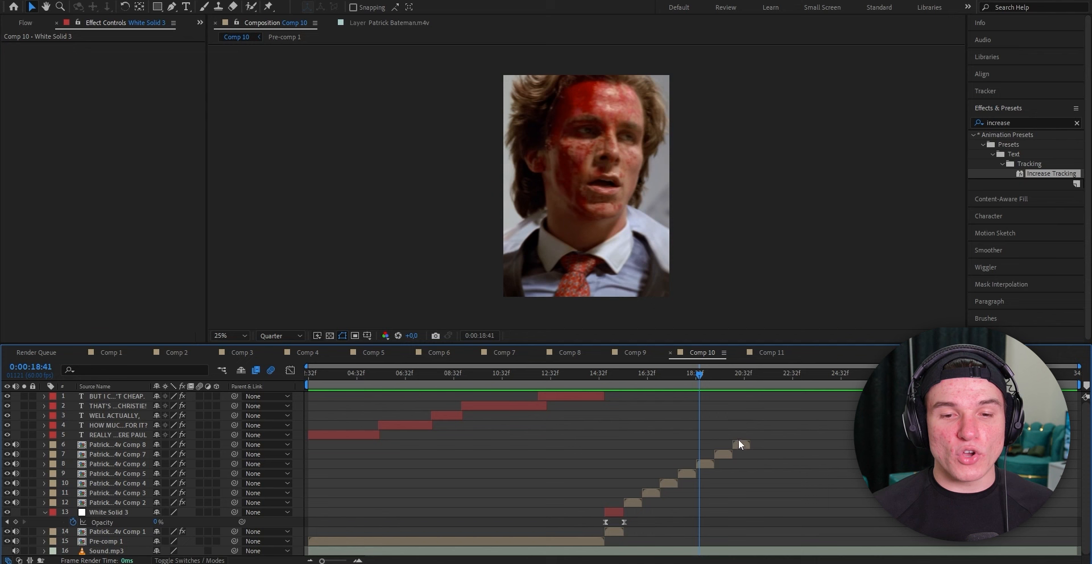
# Step: Pre-compose the eight Patrick Bateman.m4v comps together with the white solid into Pre-comp 2, moving all attributes
pyautogui.click(741, 444)
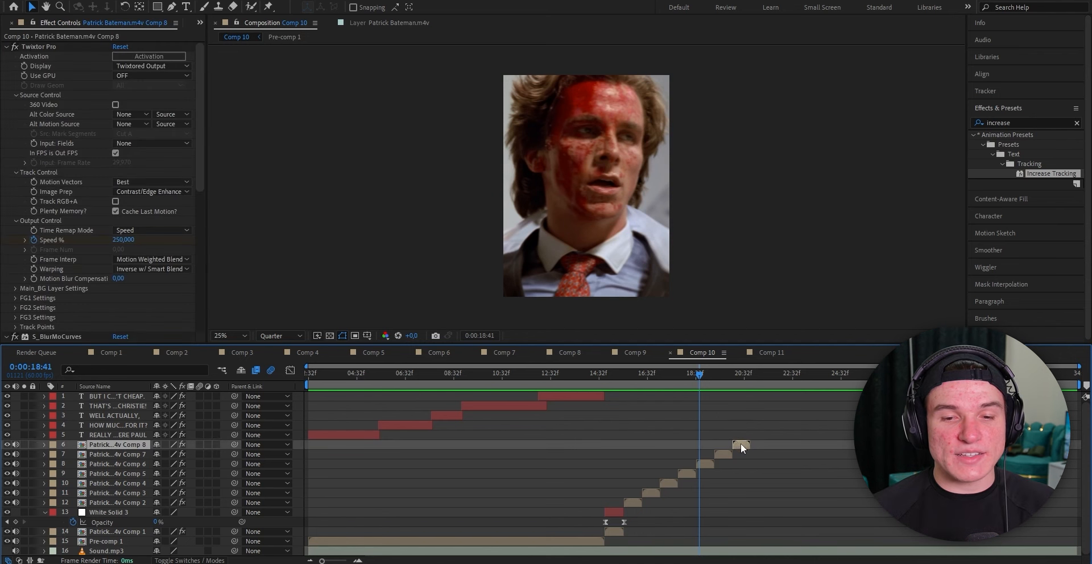
pyautogui.keyDown('shift'); pyautogui.click(619, 534); pyautogui.keyUp('shift')
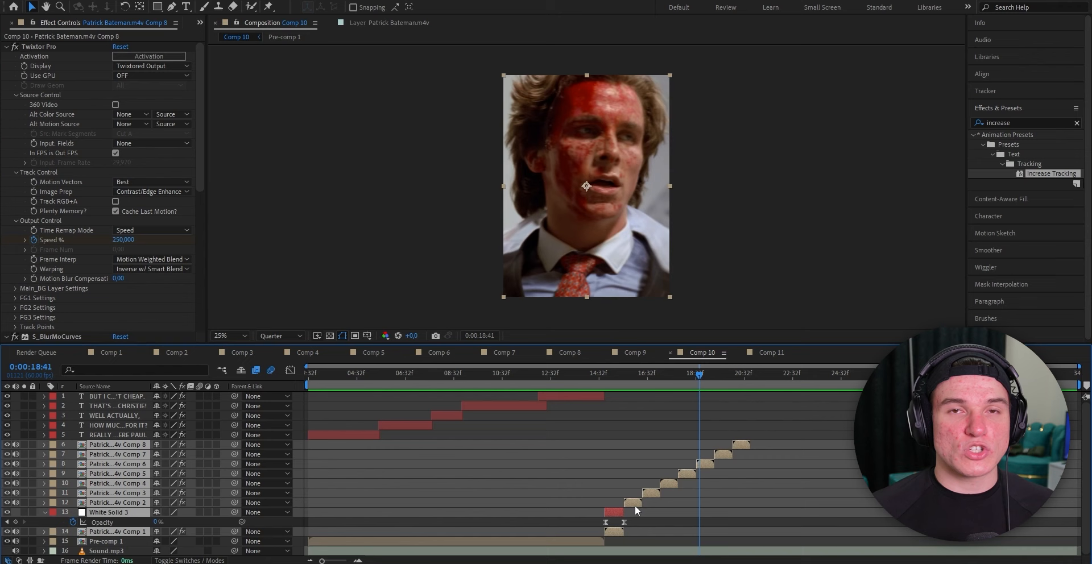
pyautogui.rightClick(636, 510)
pyautogui.click(672, 431)
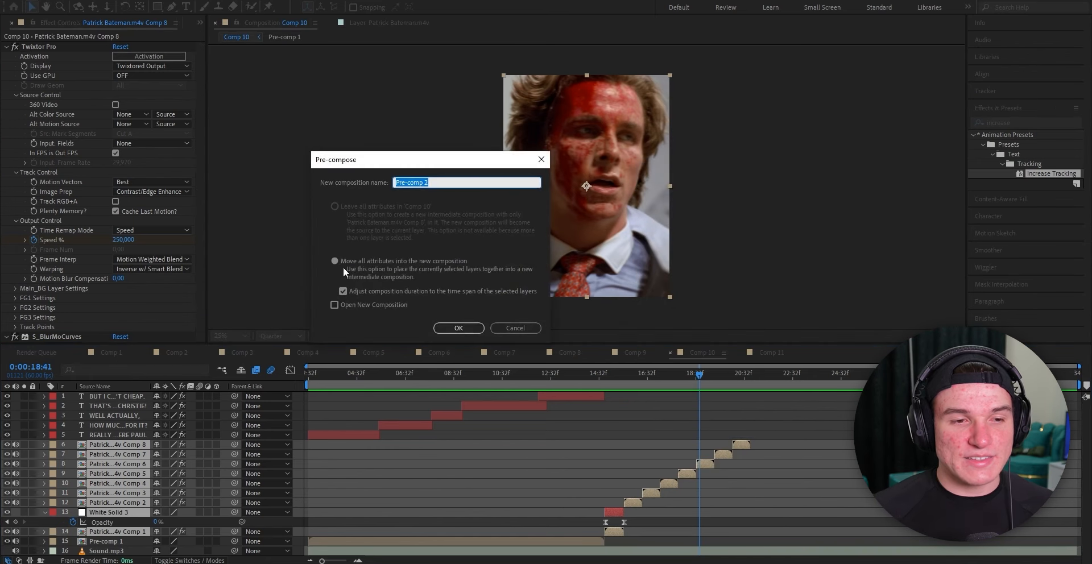
pyautogui.click(451, 328)
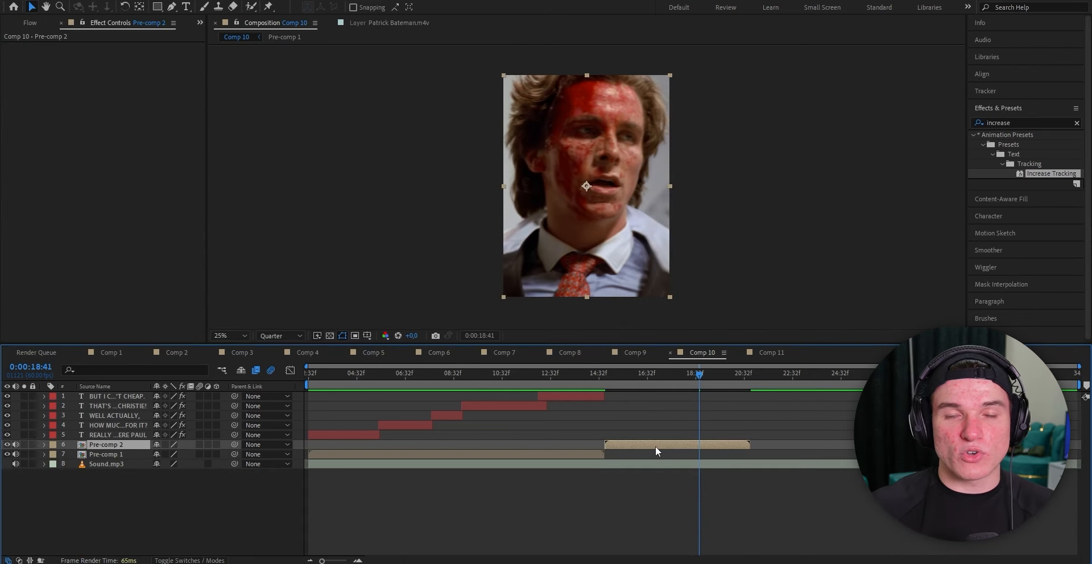
# Step: Duplicate Pre-comp 2 and place the copy so it starts exactly where the original ends
pyautogui.hotkey('ctrl', 'd')
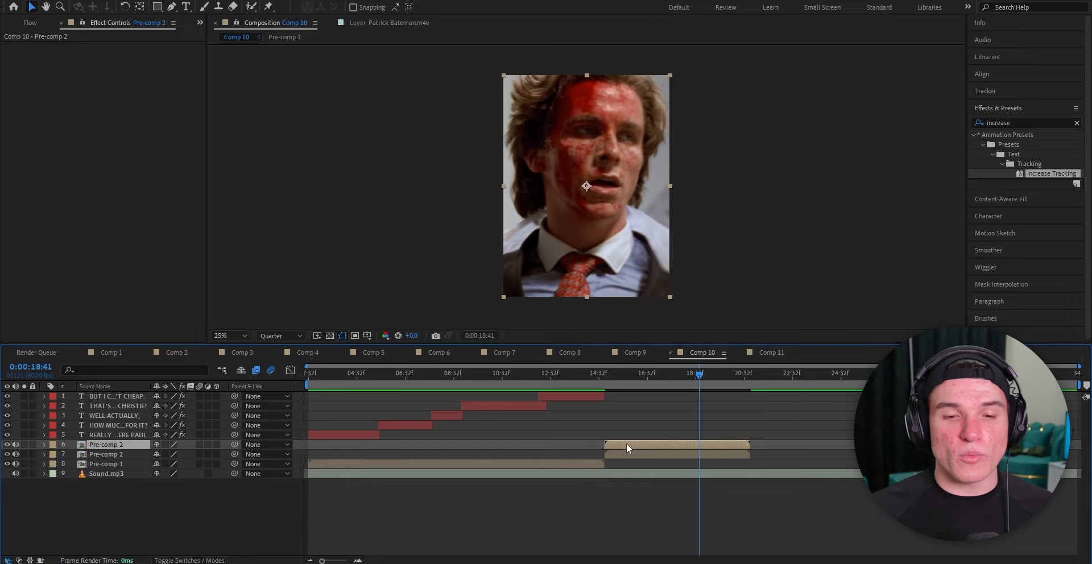
pyautogui.moveTo(683, 445); pyautogui.dragTo(733, 446)
pyautogui.press('k')
pyautogui.press(';')
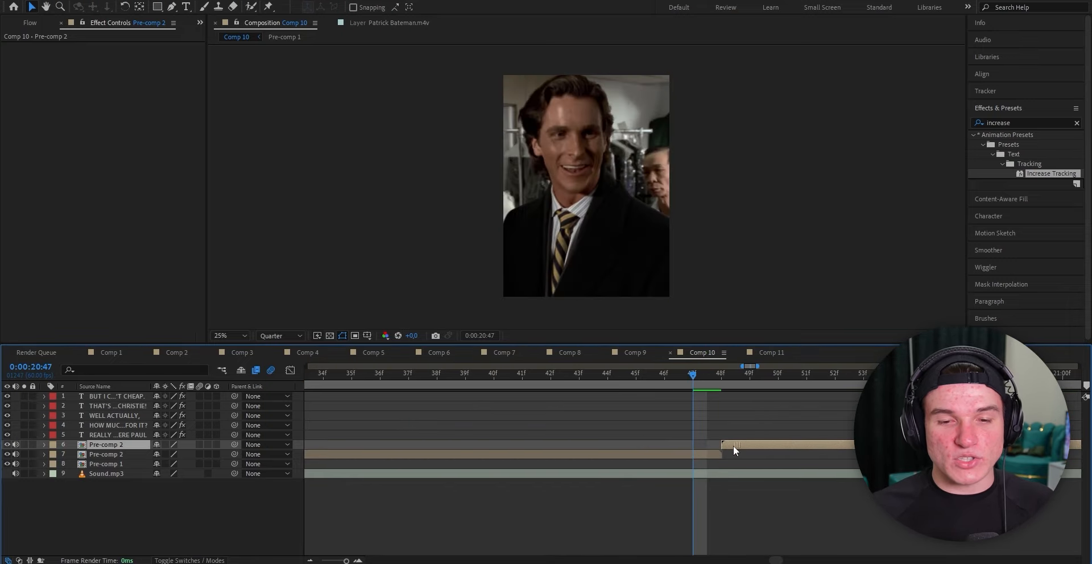
pyautogui.press(';')
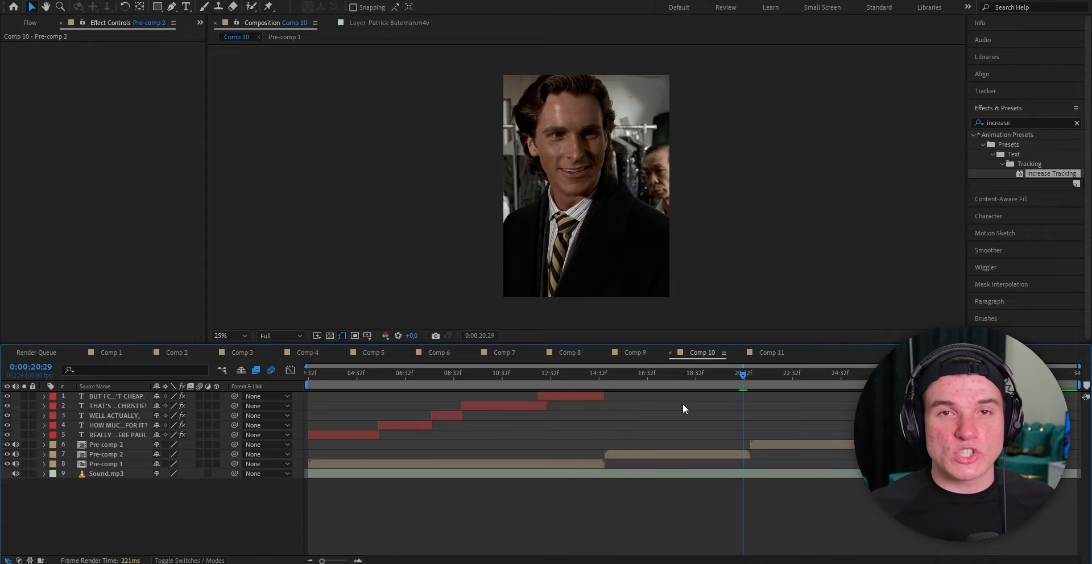
pyautogui.press('KP_6')
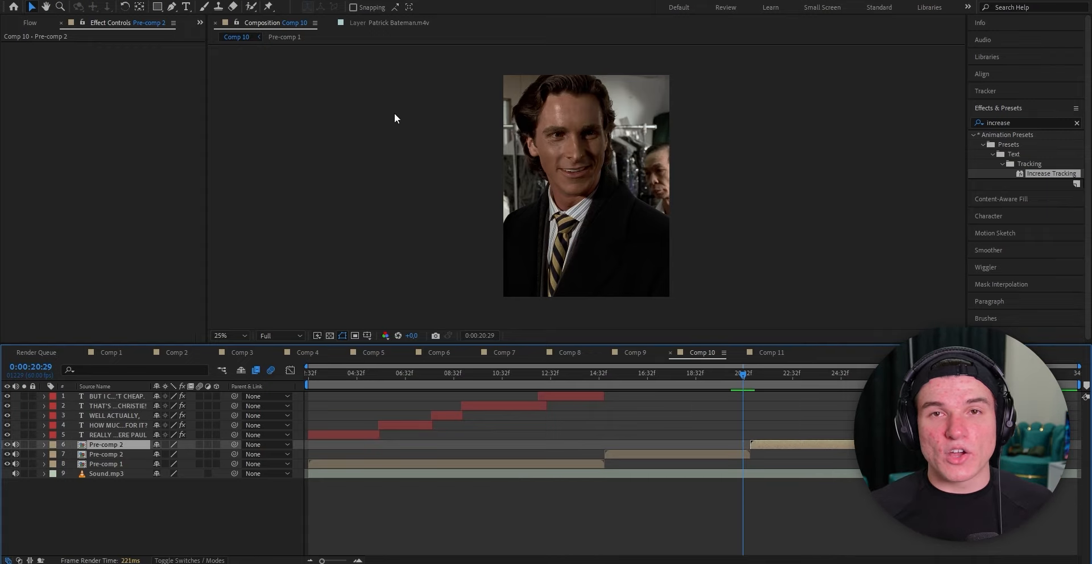
# Step: Add an adjustment layer above the upper Pre-comp 2 layer and duplicate it twice
pyautogui.rightClick(85, 392)
pyautogui.moveTo(170, 6)
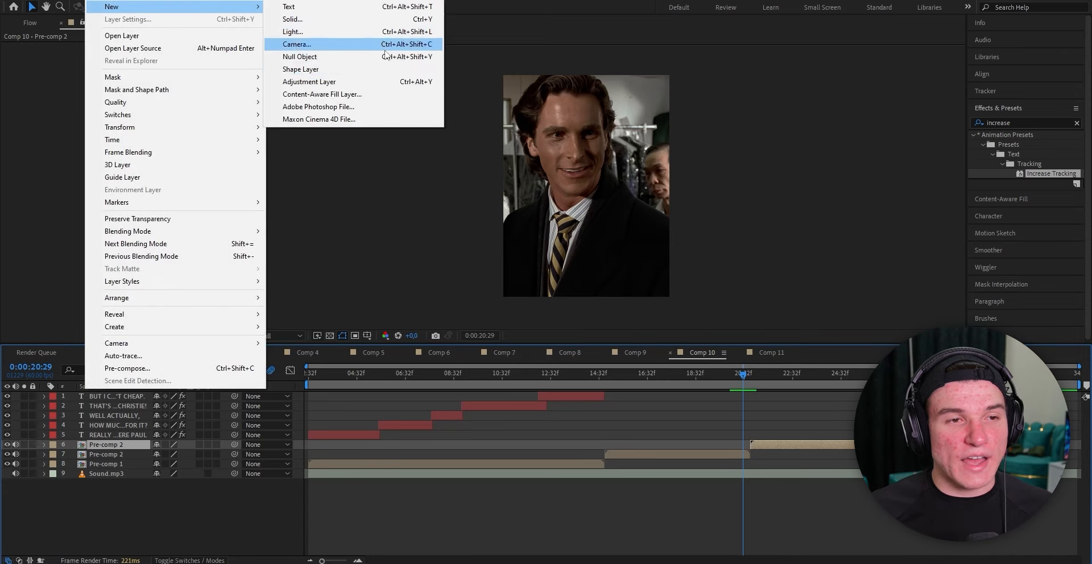
pyautogui.click(359, 87)
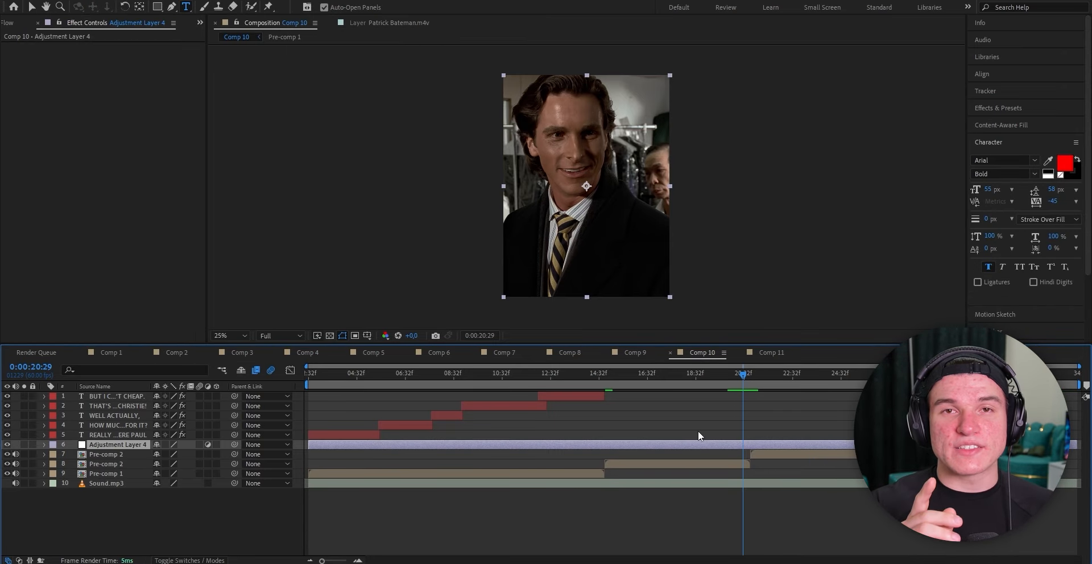
pyautogui.hotkey('ctrl', 'd')
pyautogui.hotkey('ctrl', 'd')
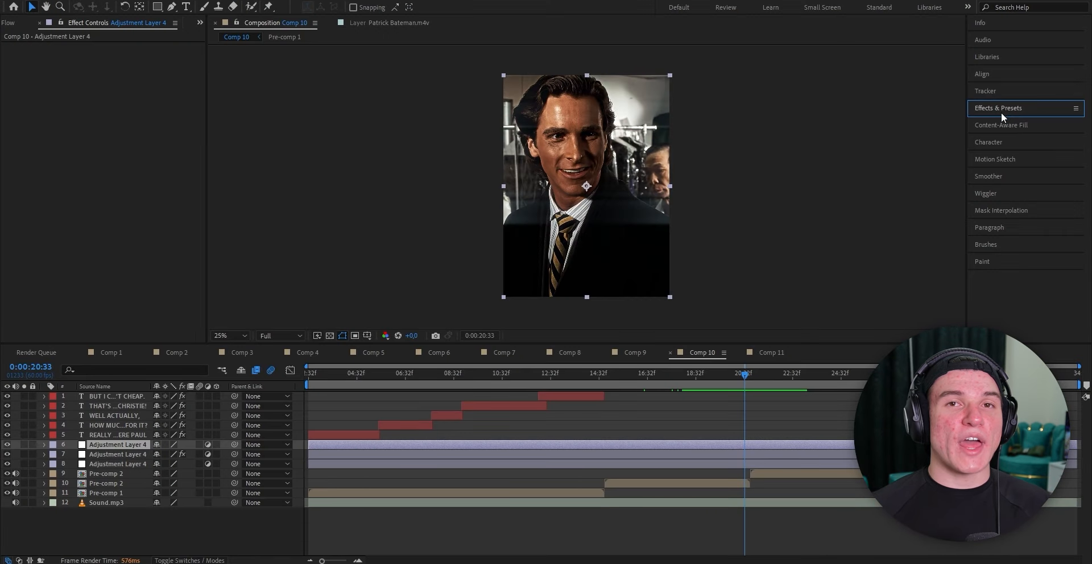
# Step: Apply S_Flicker to the topmost adjustment layer with Amplitude 0.1 and Rand Freq 10
pyautogui.click(1001, 112)
pyautogui.write('s_')
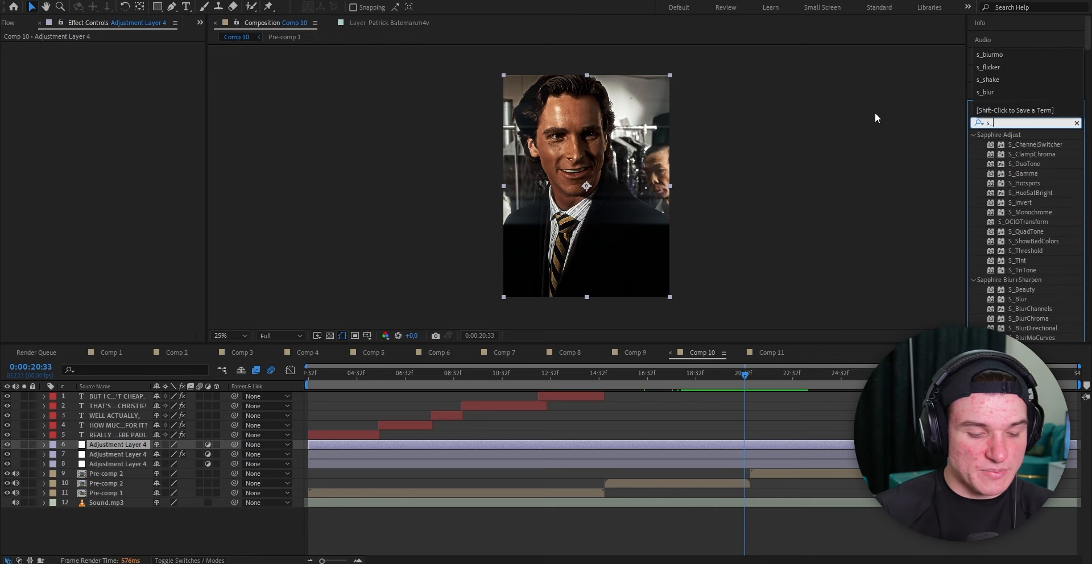
pyautogui.write('flicker')
pyautogui.moveTo(1021, 145); pyautogui.dragTo(670, 443)
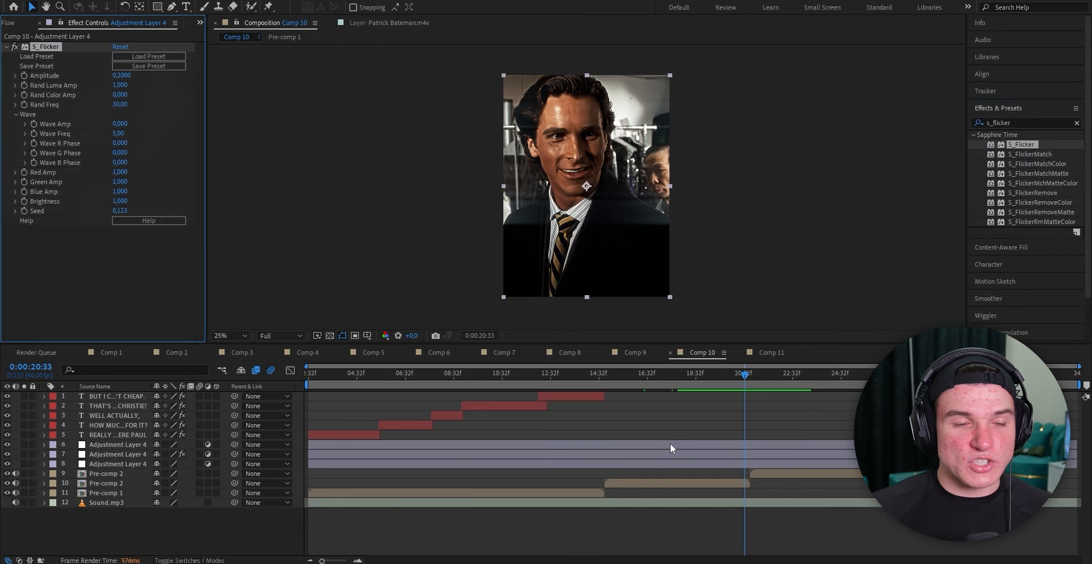
pyautogui.click(121, 76)
pyautogui.write('0,1')
pyautogui.click(120, 105)
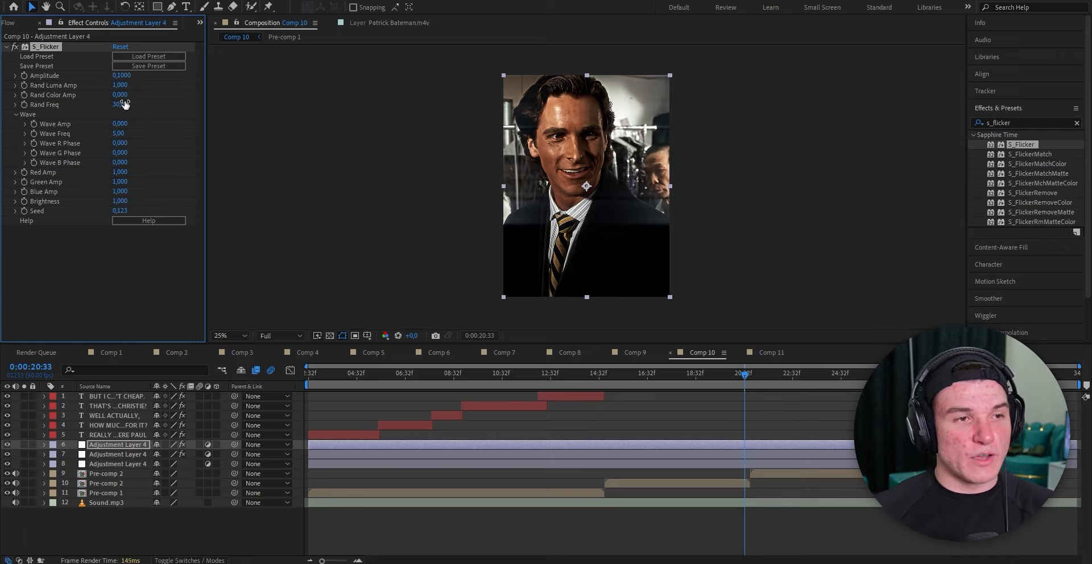
pyautogui.write('10')
pyautogui.press('Return')
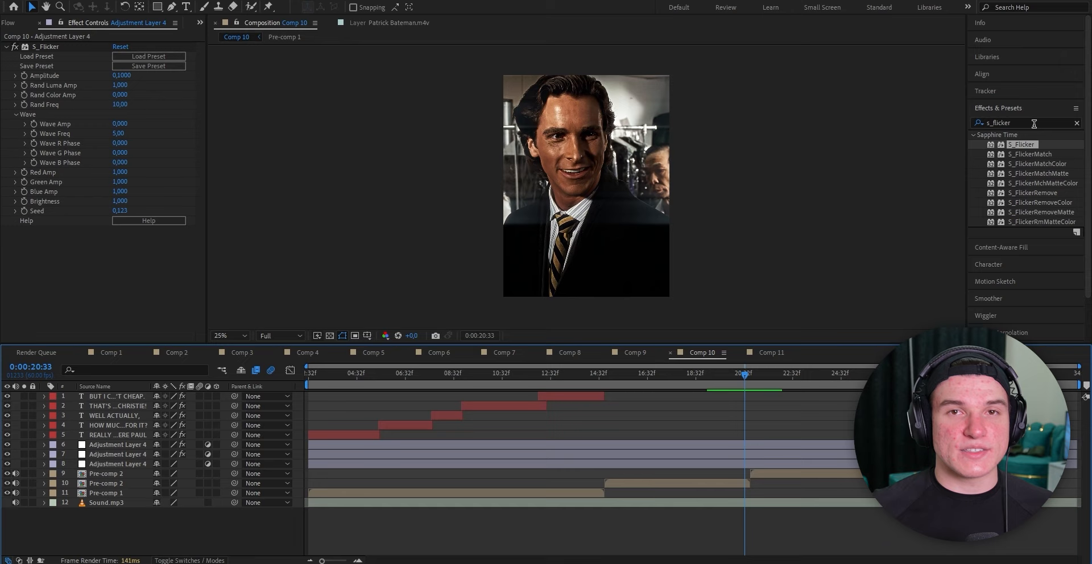
# Step: Apply S_Shake to the lowest adjustment layer with Amplitude 0.2 and Frequency 3
pyautogui.click(1035, 124)
pyautogui.write('shake')
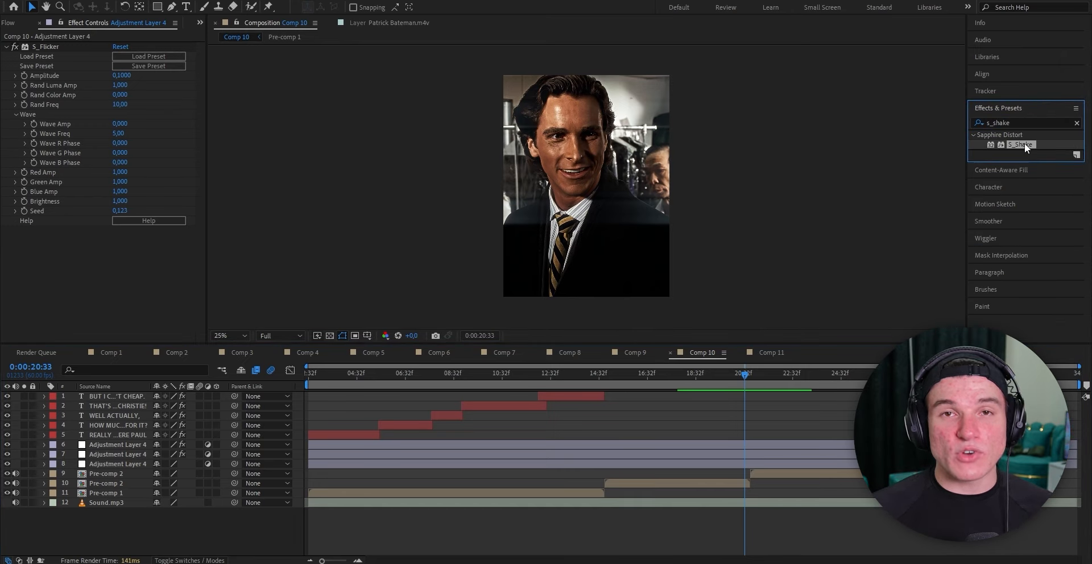
pyautogui.moveTo(1023, 144); pyautogui.dragTo(116, 464)
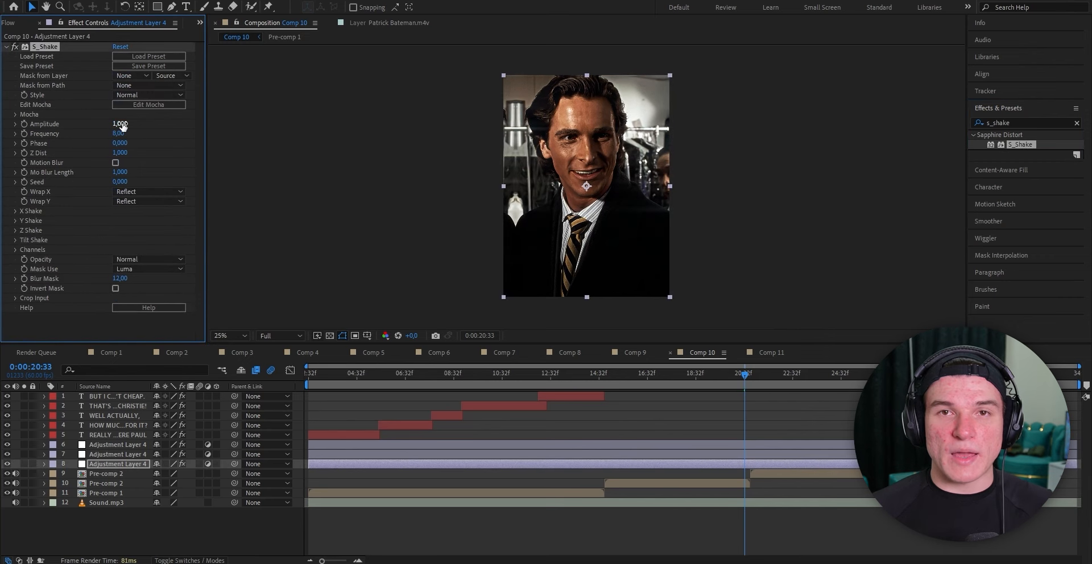
pyautogui.click(121, 124)
pyautogui.write('0.2')
pyautogui.press('Return')
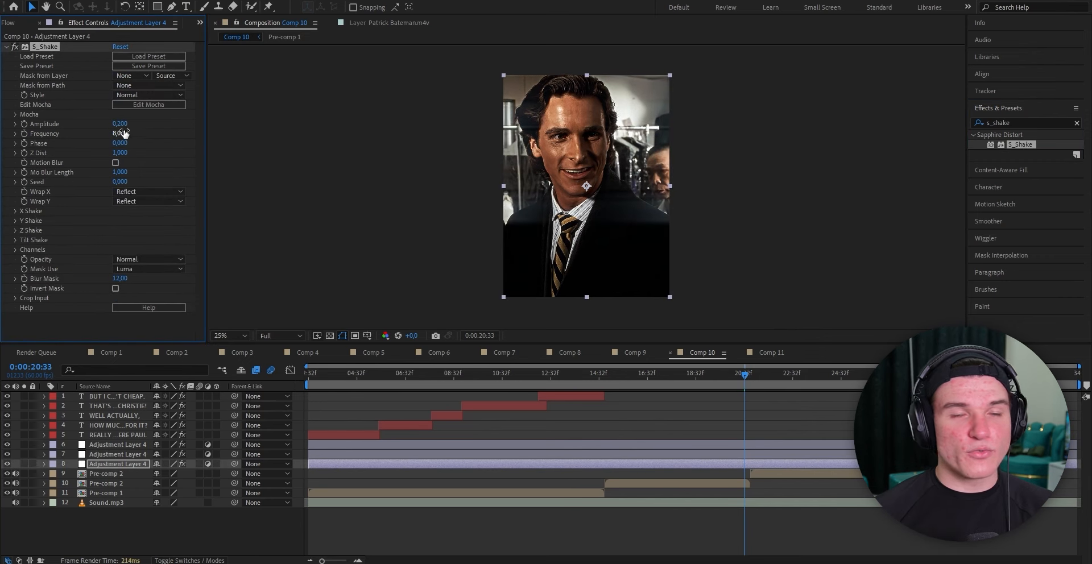
pyautogui.write('3')
pyautogui.press('Return')
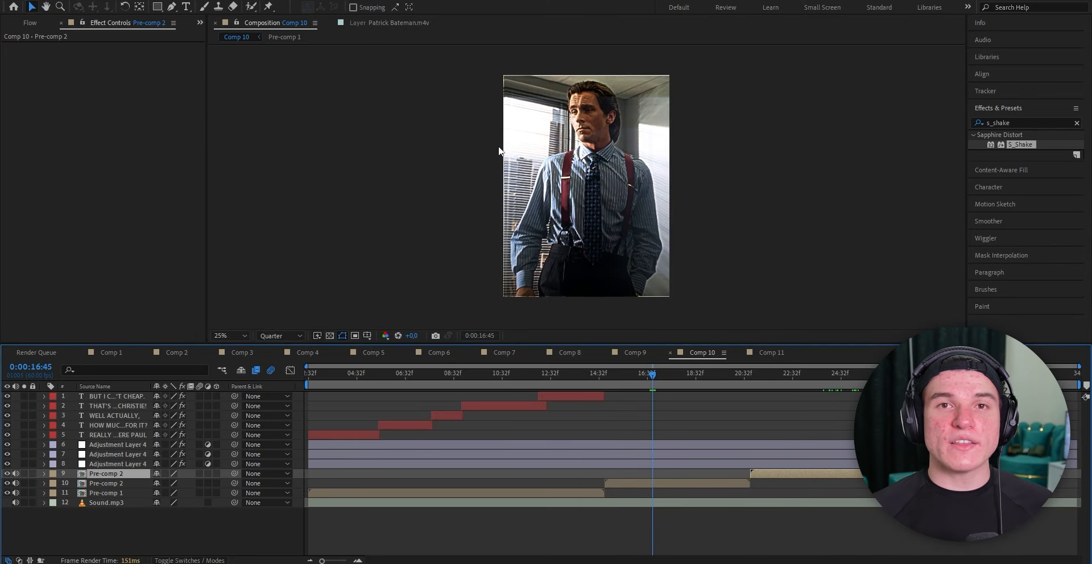
# Step: Add a white "rdylt09" text watermark over the lower part of the frame and center it horizontally in the composition
pyautogui.click(186, 7)
pyautogui.click(569, 250)
pyautogui.write('rdylt09')
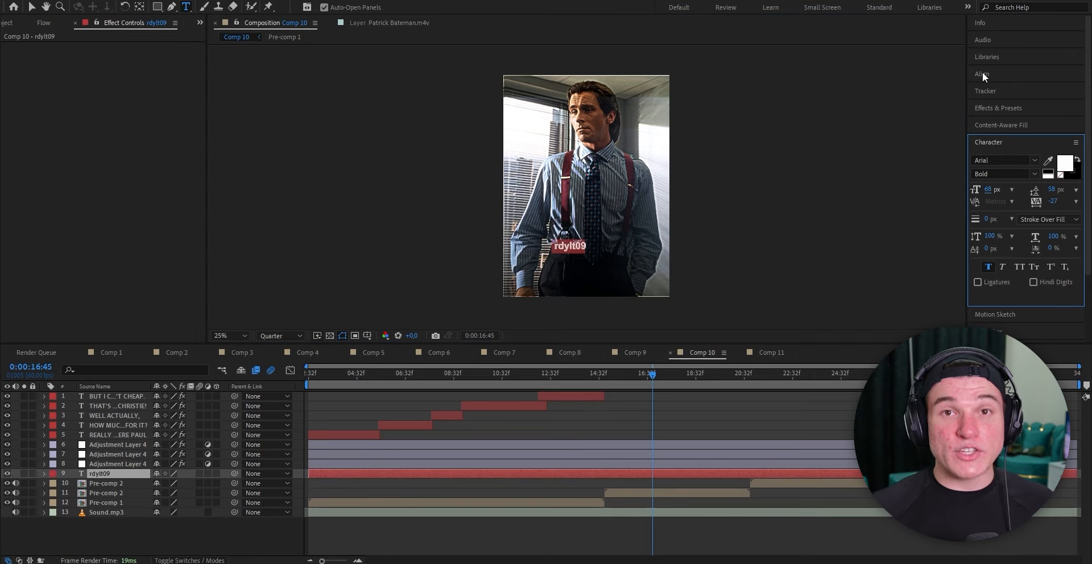
pyautogui.click(986, 71)
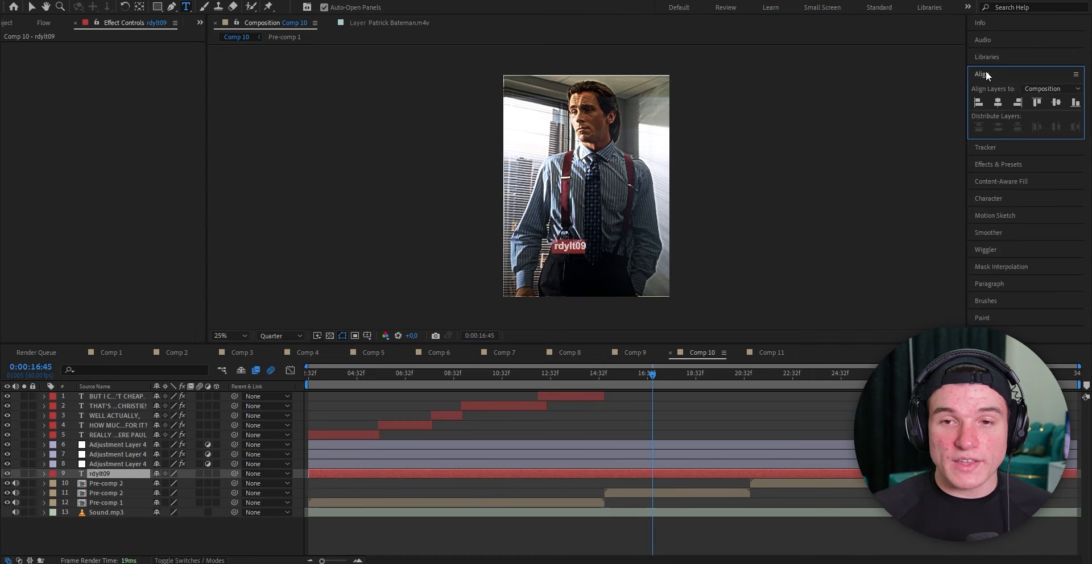
pyautogui.click(998, 102)
# Step: Apply a Drop Shadow to the "rdylt09" text with 100% opacity and softness 12, and change its distance
pyautogui.click(990, 164)
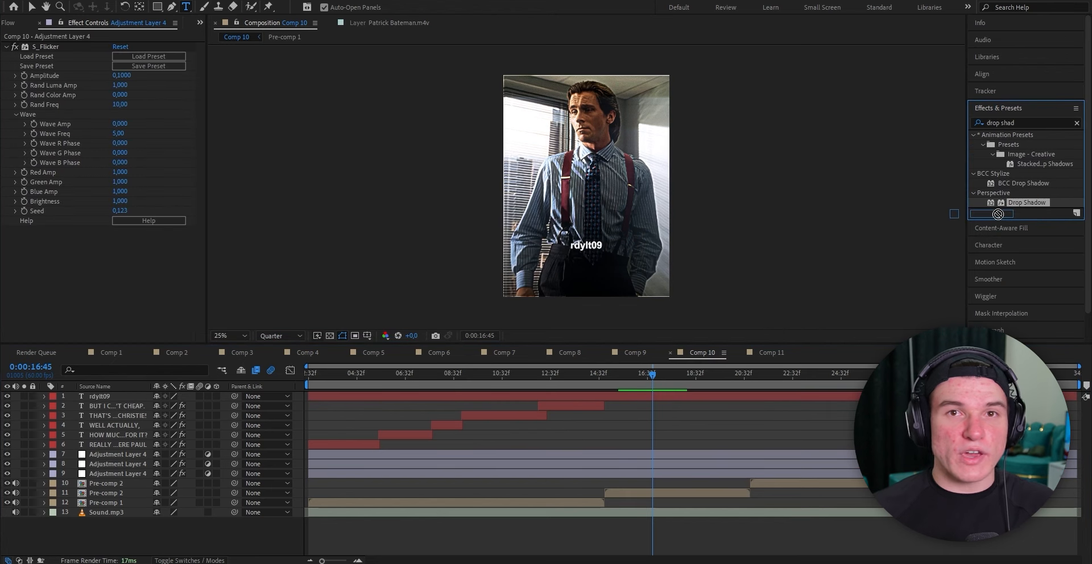
pyautogui.moveTo(1024, 202); pyautogui.dragTo(677, 397)
pyautogui.moveTo(128, 65); pyautogui.dragTo(155, 63)
pyautogui.click(119, 108)
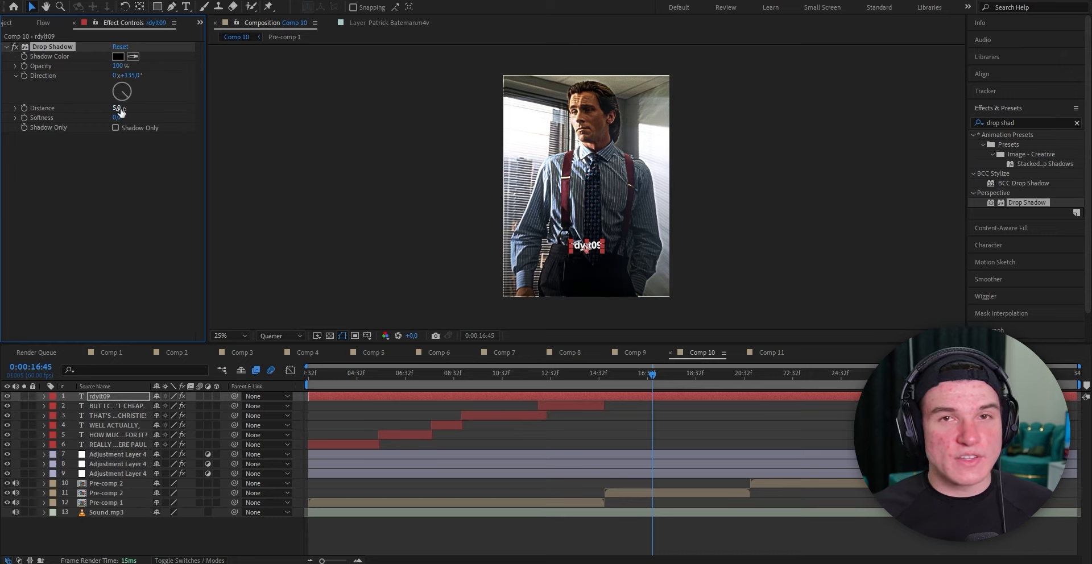
pyautogui.click(119, 118)
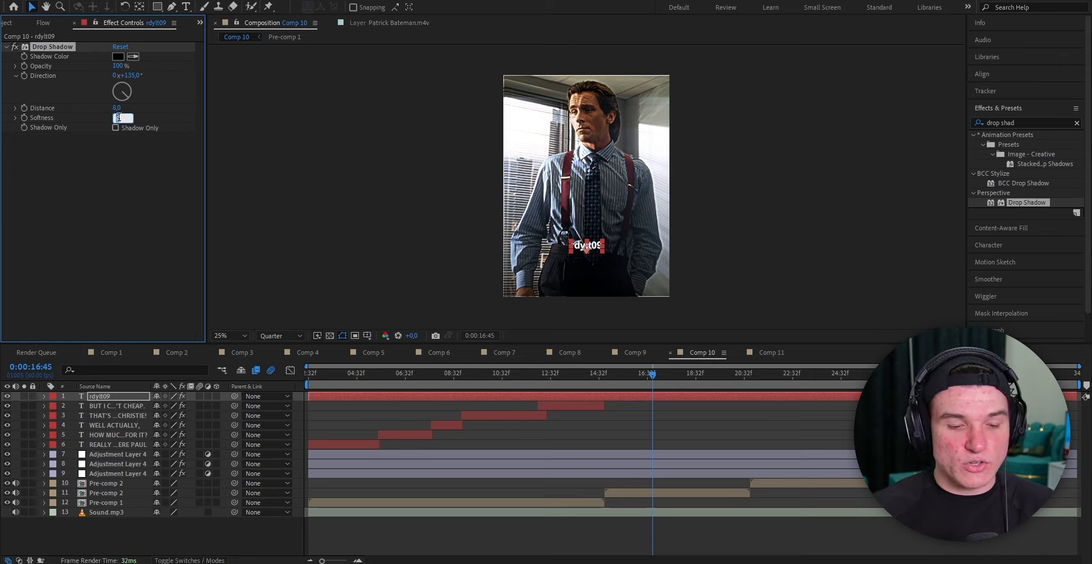
pyautogui.click(492, 518)
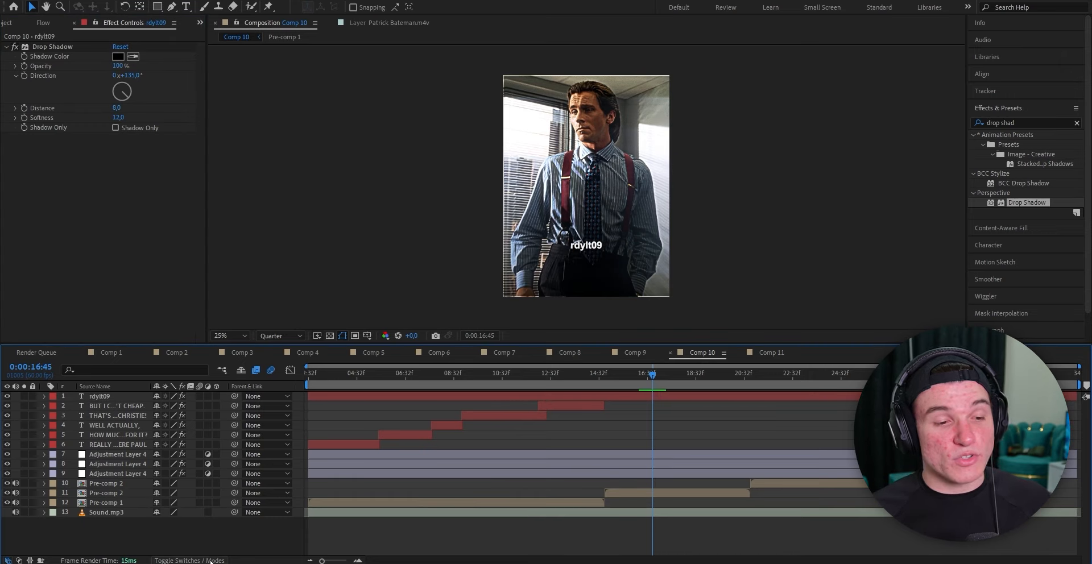
# Step: Set the blending mode of the "rdylt09" text layer to Overlay
pyautogui.click(193, 560)
pyautogui.click(165, 395)
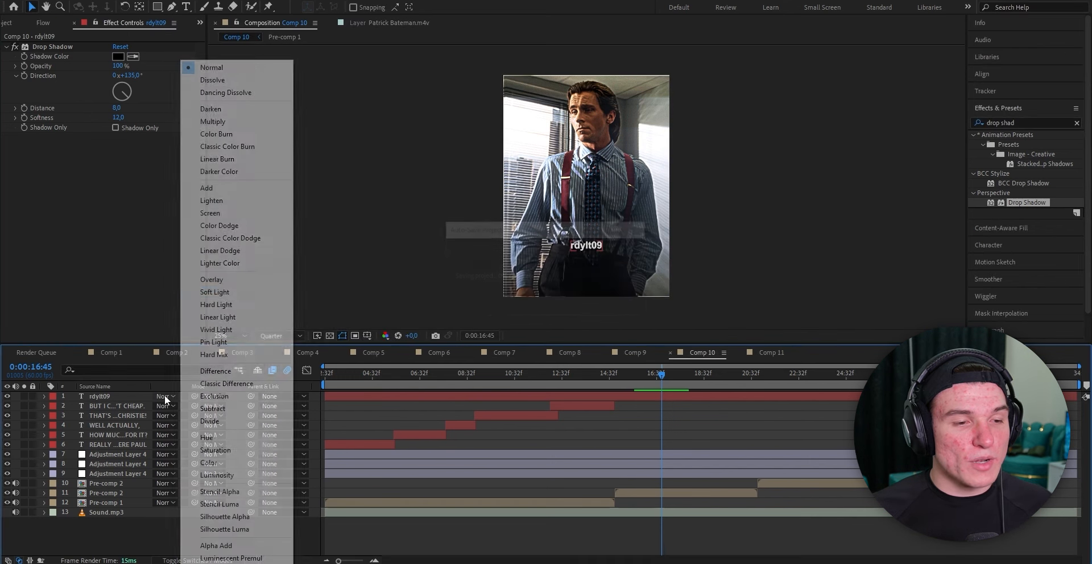
pyautogui.click(224, 282)
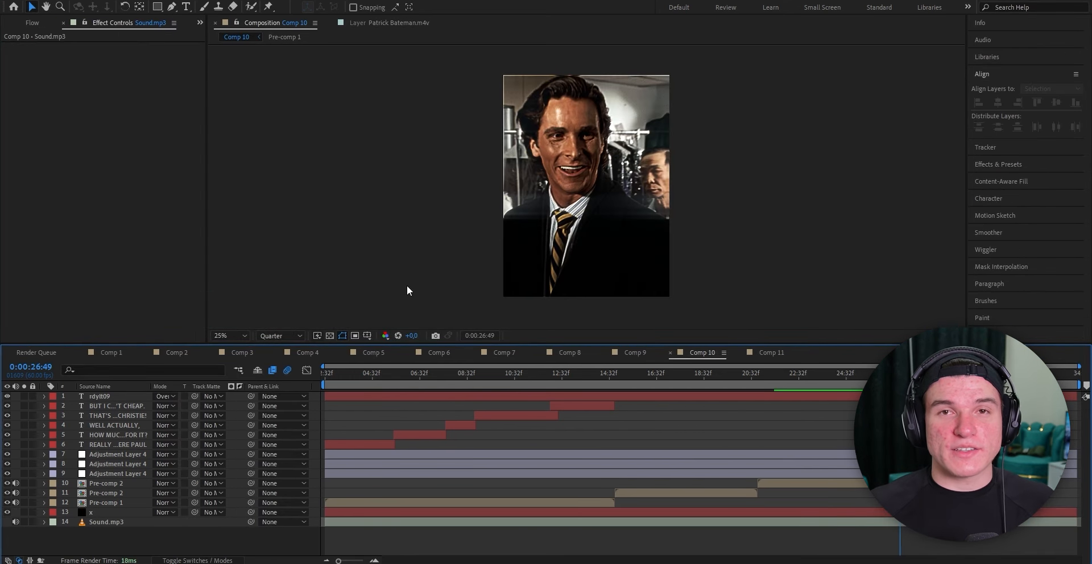
# Step: Open the composition settings of Comp 10
pyautogui.rightClick(413, 249)
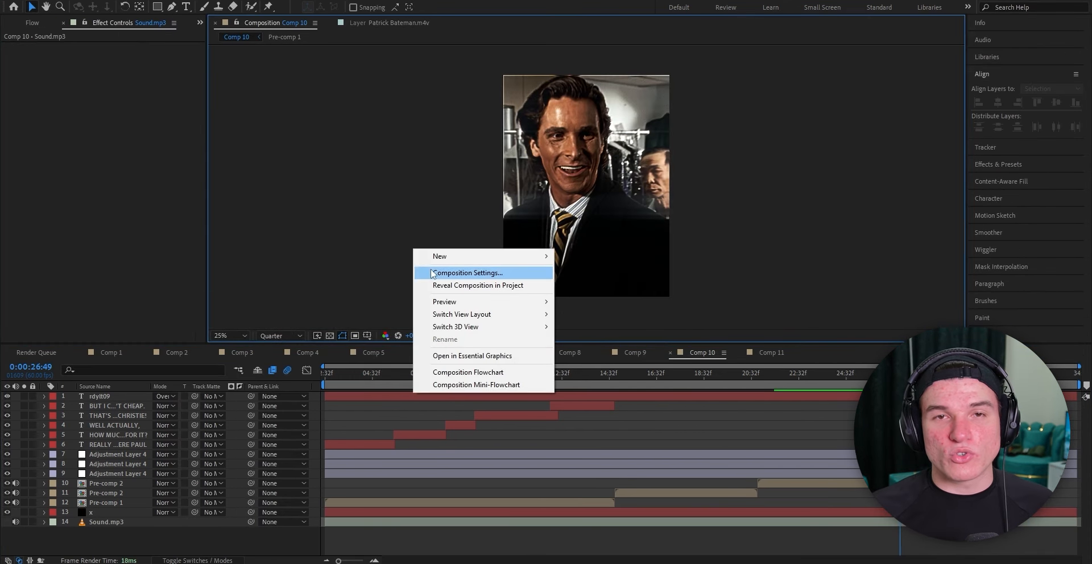
pyautogui.click(435, 274)
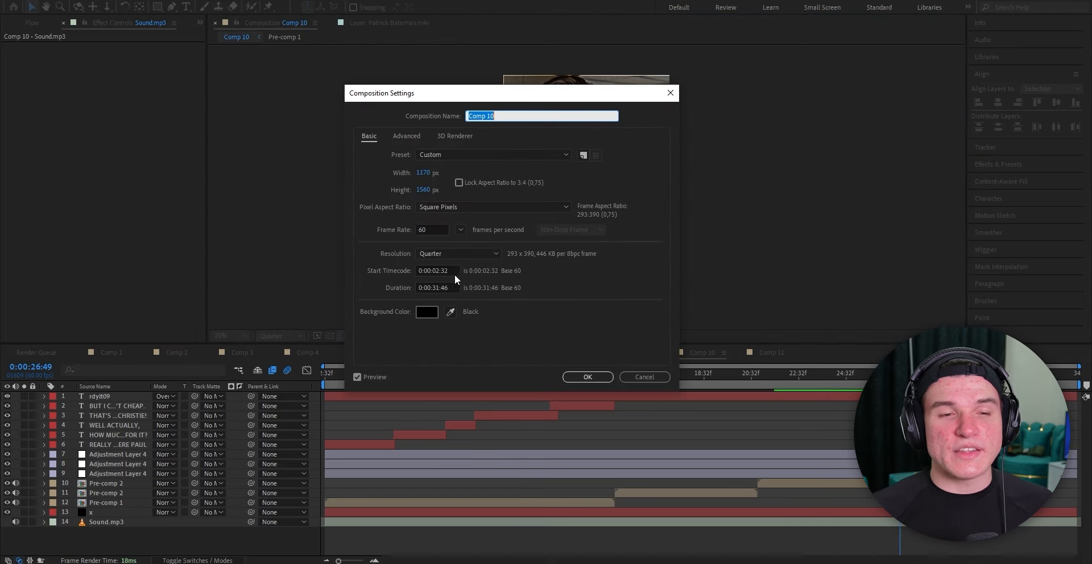